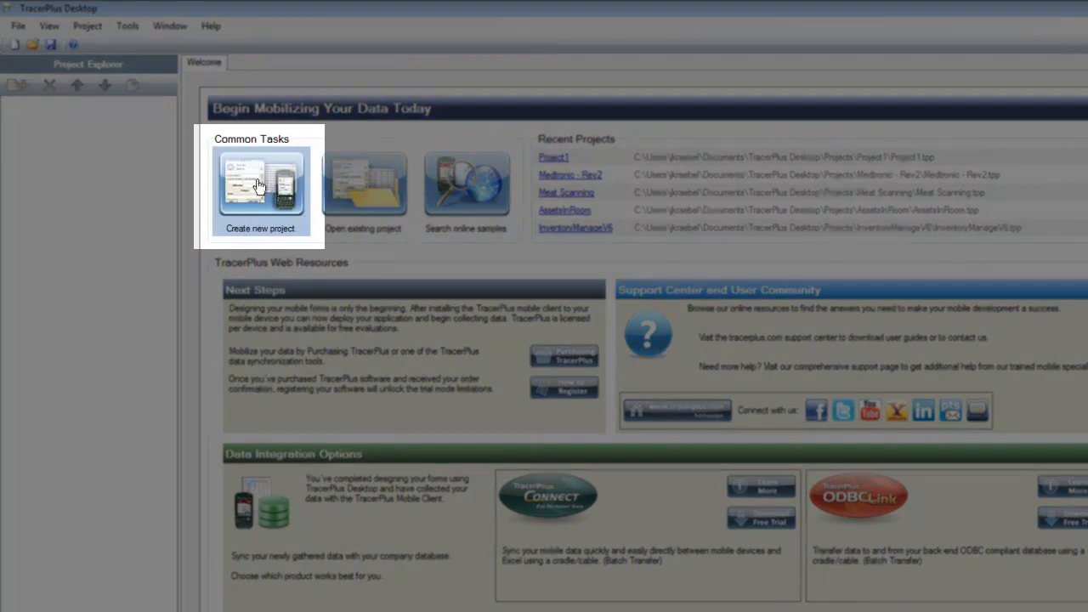
# Create a new project named Calc Demo, add a session to it and open that session.
pyautogui.click(259, 186)
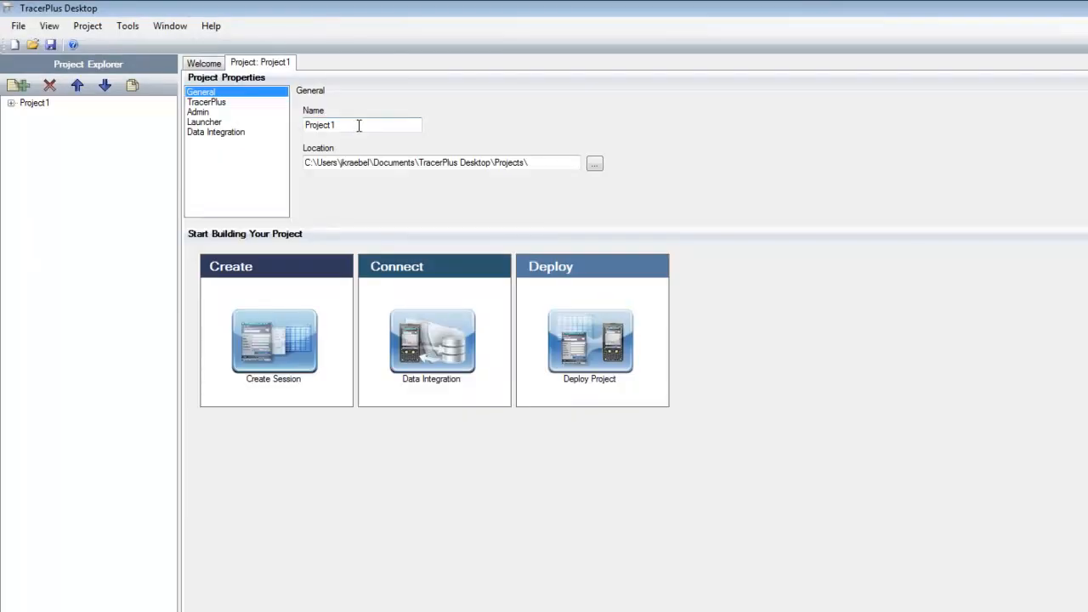
pyautogui.moveTo(358, 125); pyautogui.dragTo(292, 126)
pyautogui.write('Calc D')
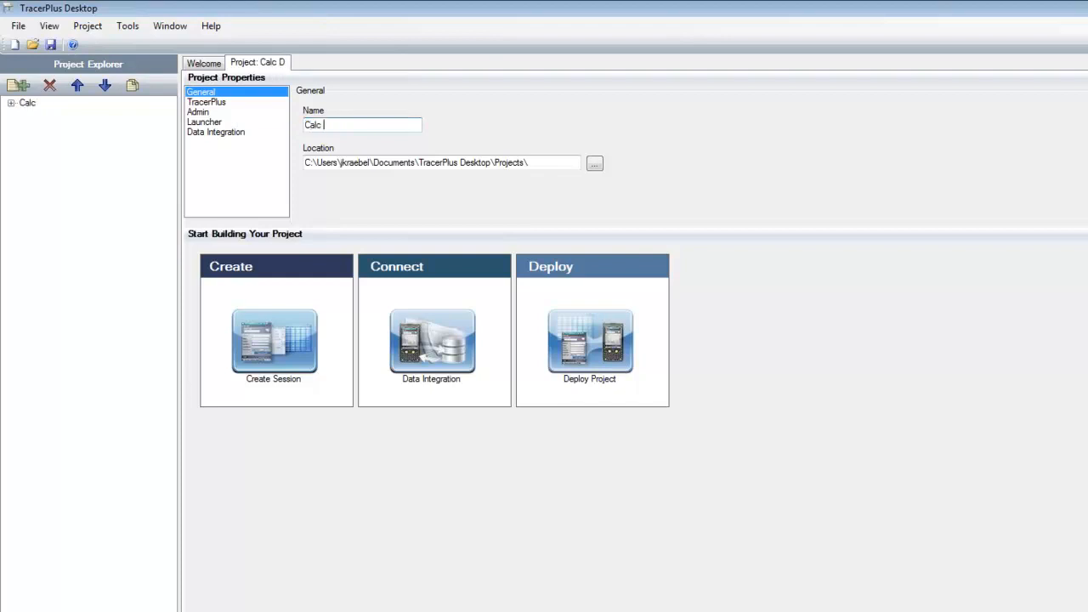
pyautogui.write('emo')
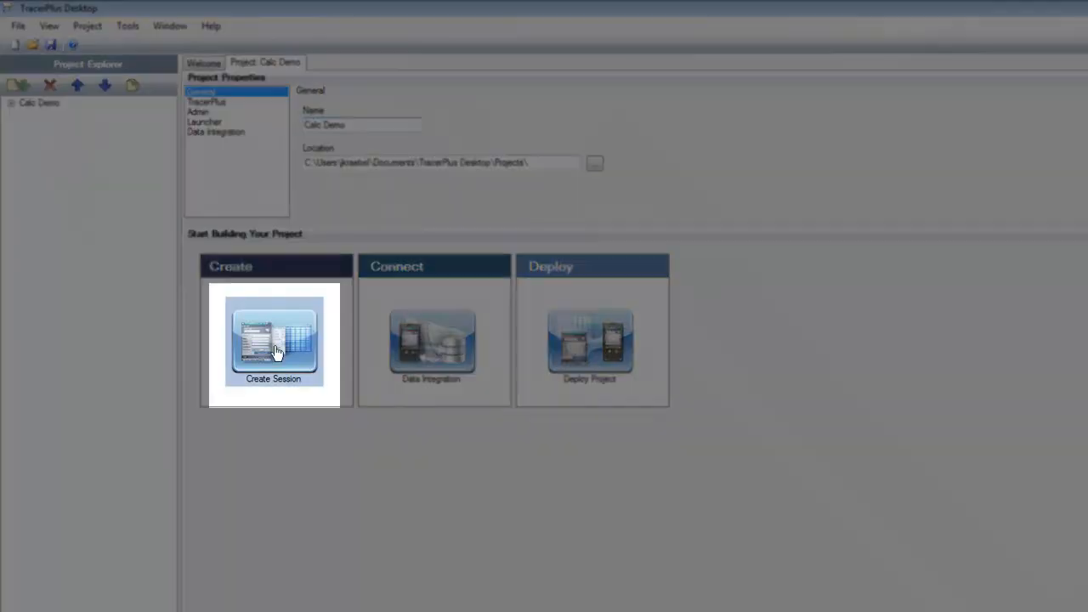
pyautogui.click(274, 348)
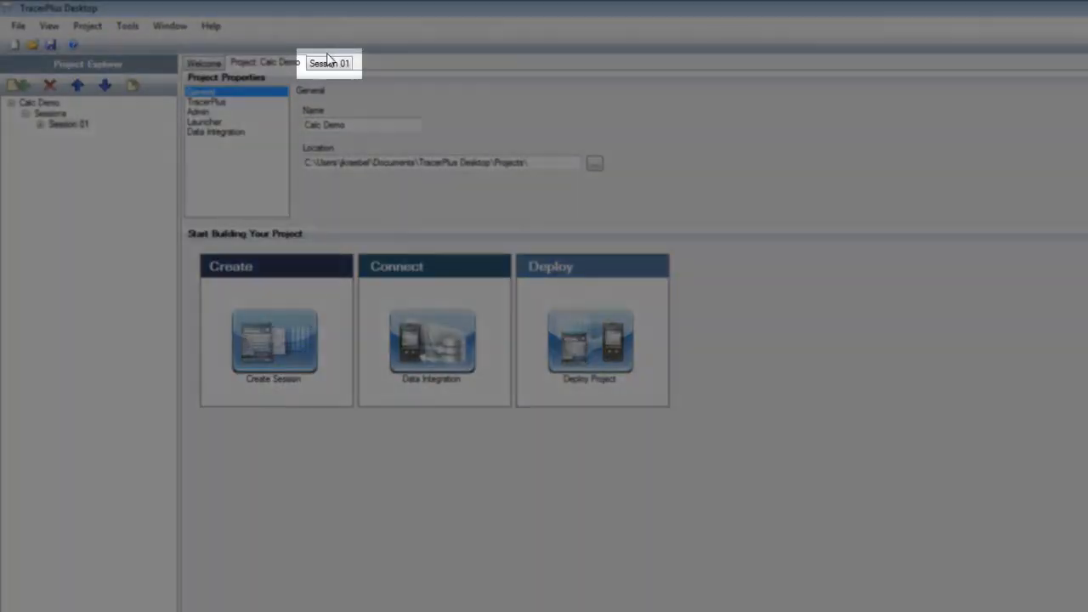
pyautogui.click(328, 62)
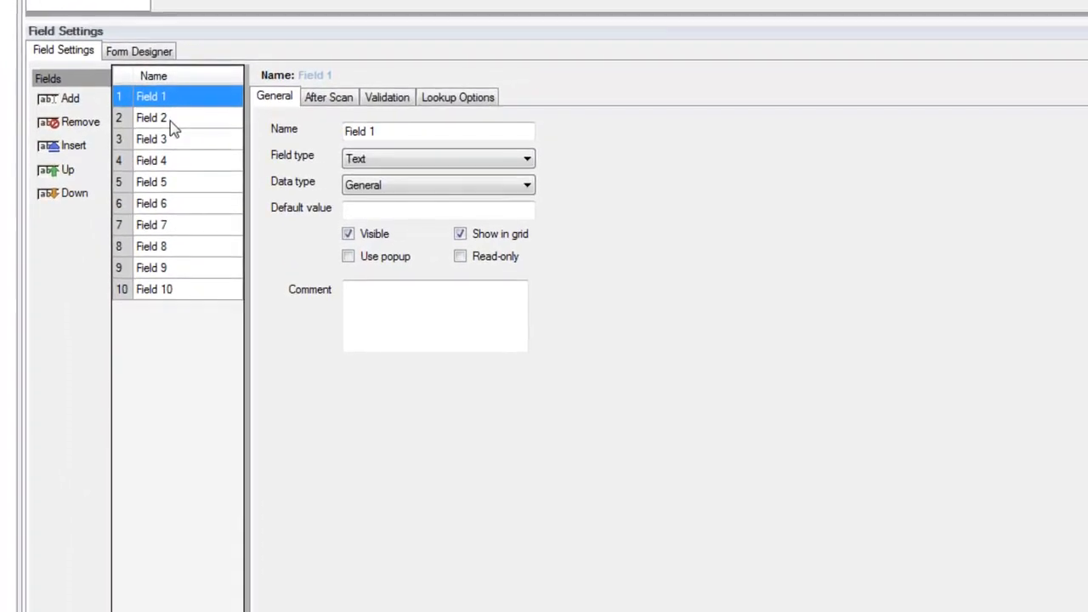
# Set the field type of Field 3 to Calculated.
pyautogui.click(170, 138)
pyautogui.click(379, 163)
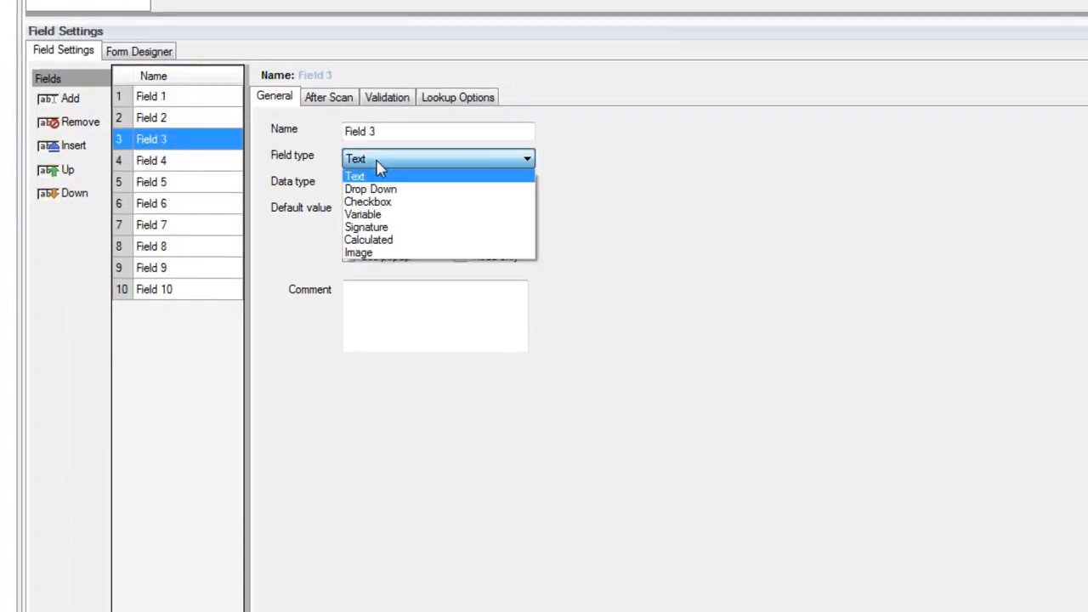
pyautogui.click(382, 240)
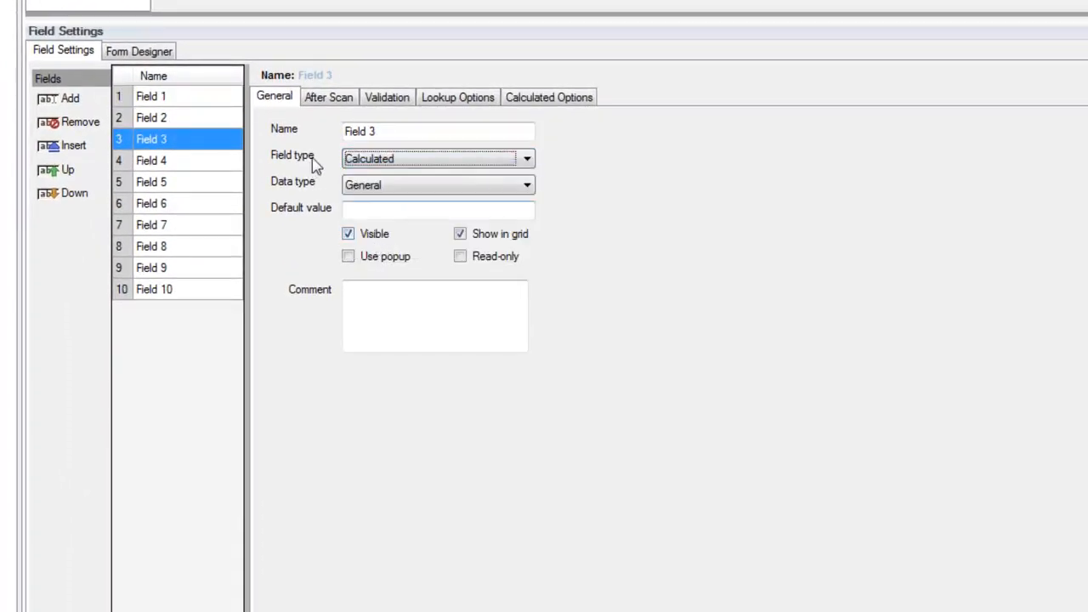
# Review the calculation functions available in Field 3's calculated options, keeping Add selected.
pyautogui.click(546, 98)
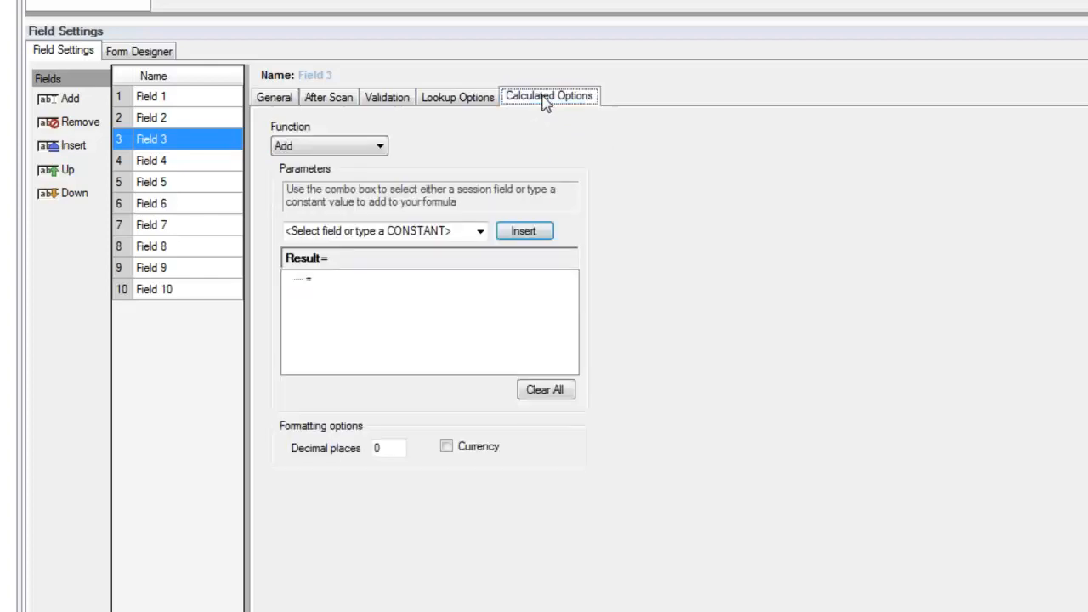
pyautogui.click(370, 150)
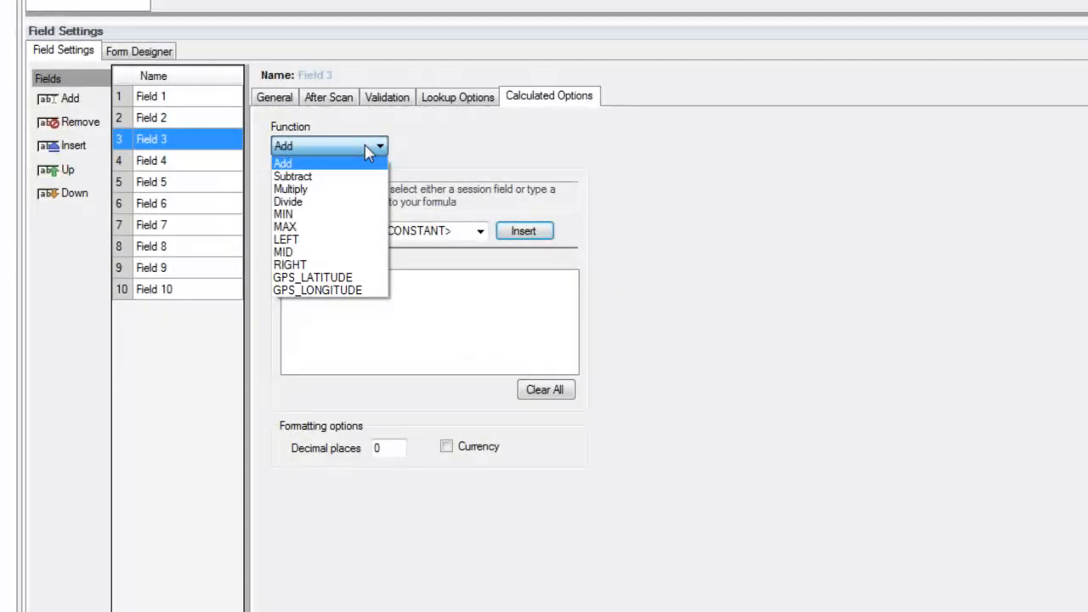
pyautogui.click(368, 151)
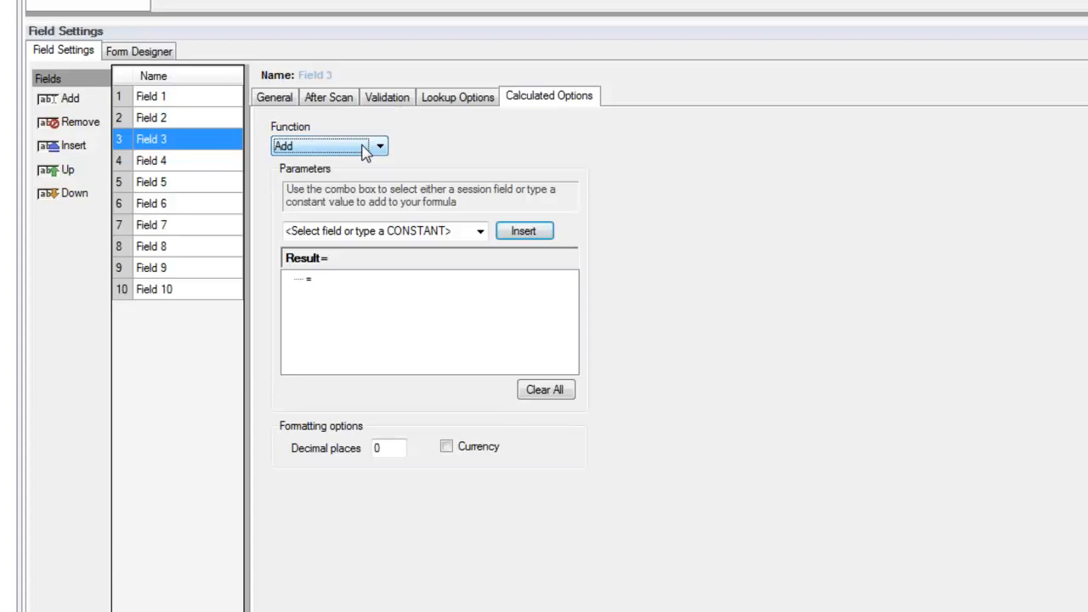
# Rename the first three fields as OP1, OP2 and F1+F2.
pyautogui.click(171, 101)
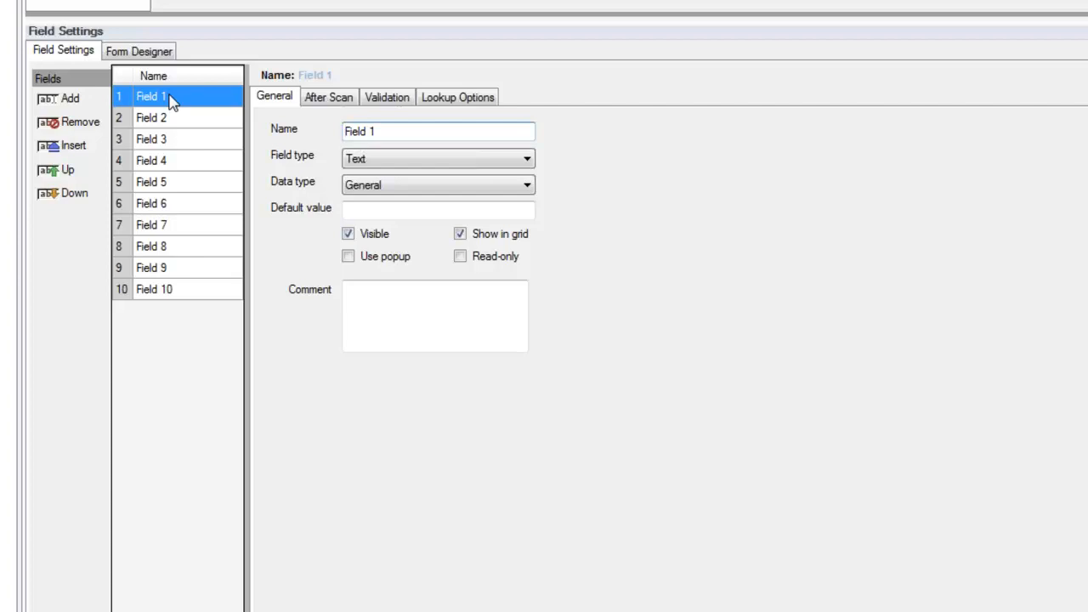
pyautogui.click(171, 98)
pyautogui.write('OP1')
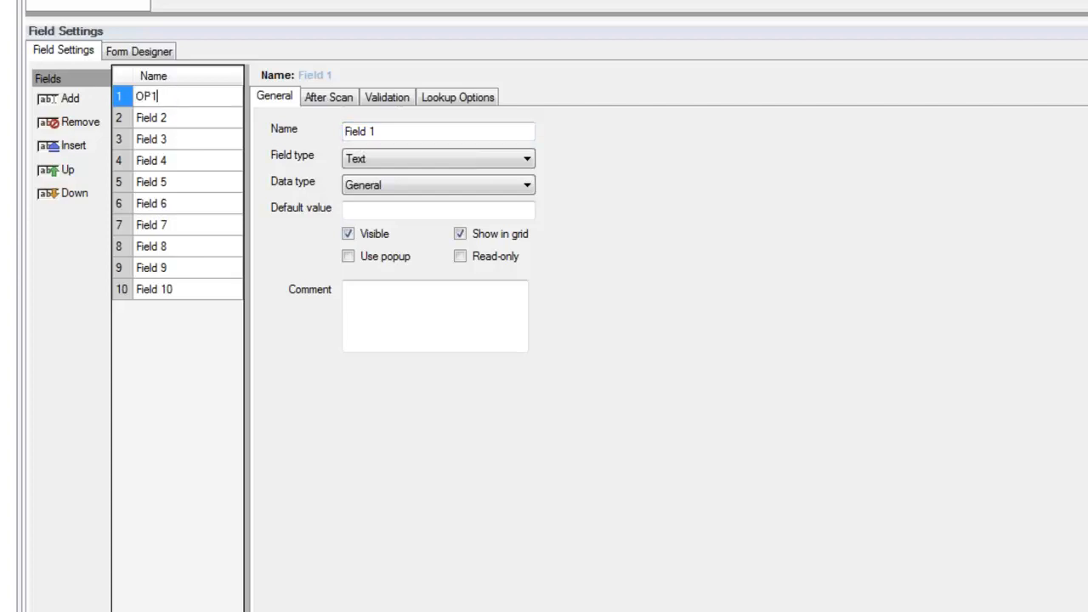
pyautogui.press('Return')
pyautogui.write('OP2')
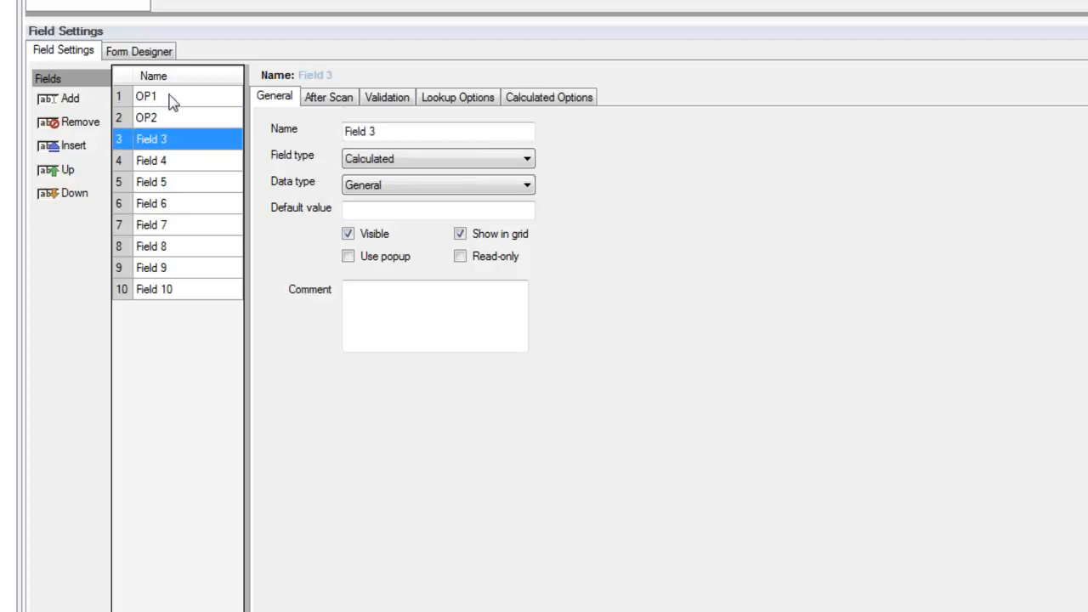
pyautogui.write('F1+')
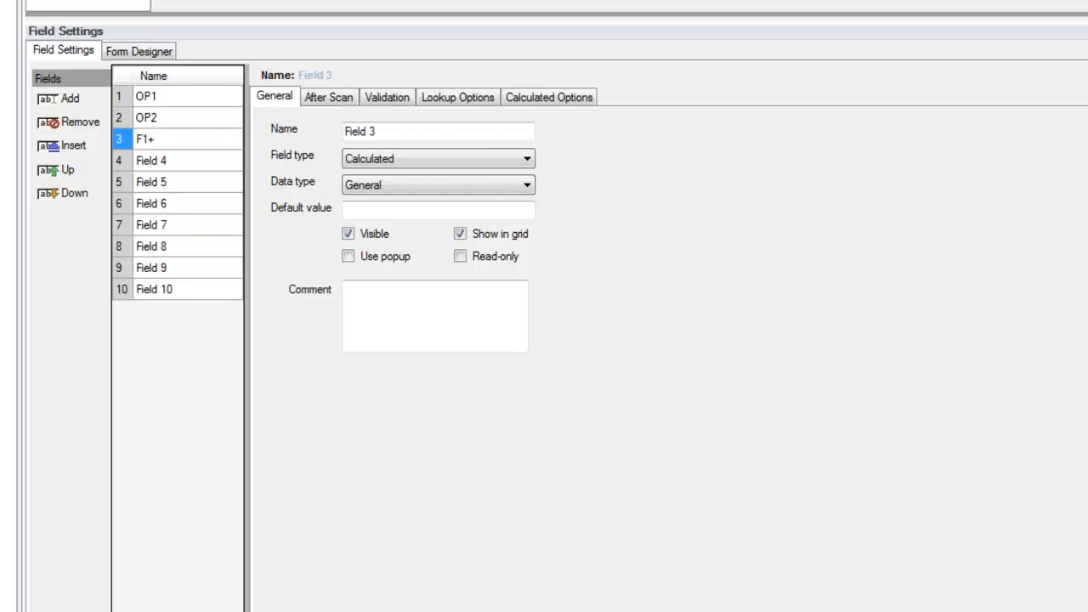
pyautogui.write('F2')
pyautogui.press('Return')
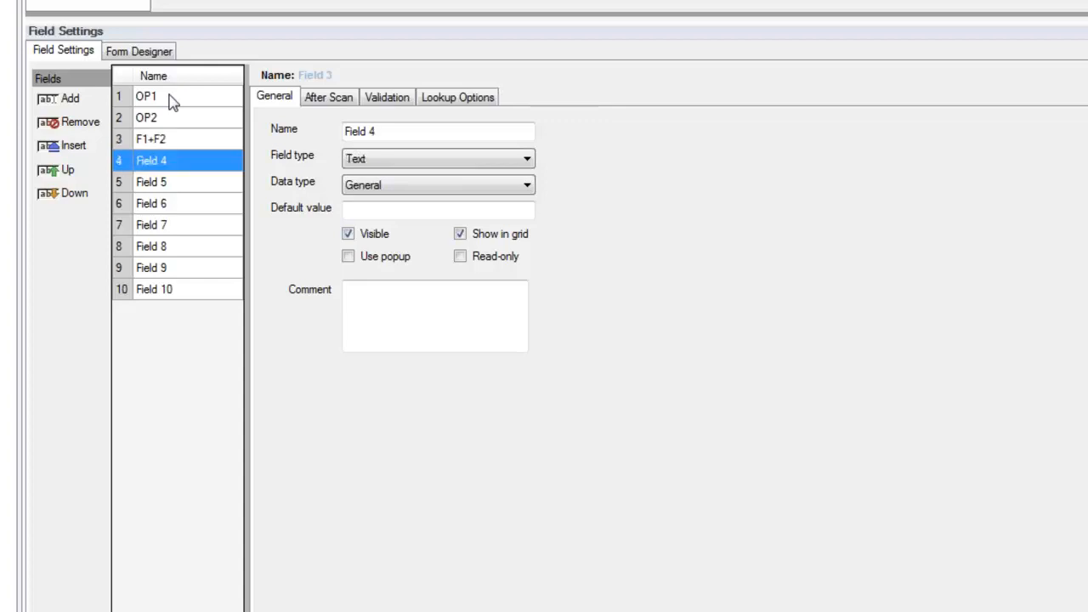
# Rename the fourth field as OP3 and the fifth field as F4-F3.
pyautogui.write('OP3')
pyautogui.press('BackSpace')
pyautogui.press('BackSpace')
pyautogui.press('BackSpace')
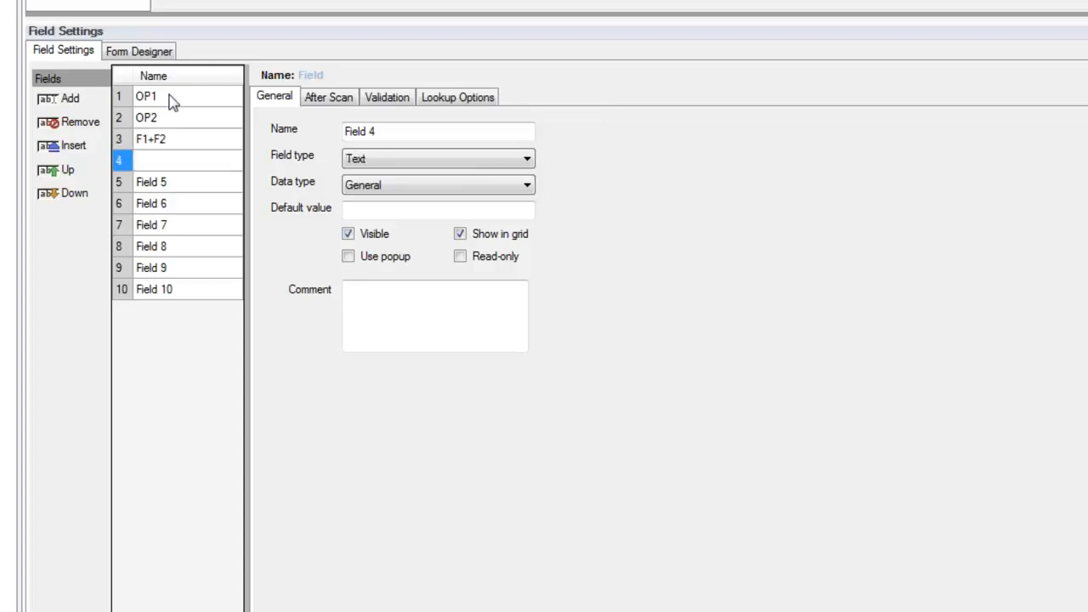
pyautogui.press('Return')
pyautogui.write('F')
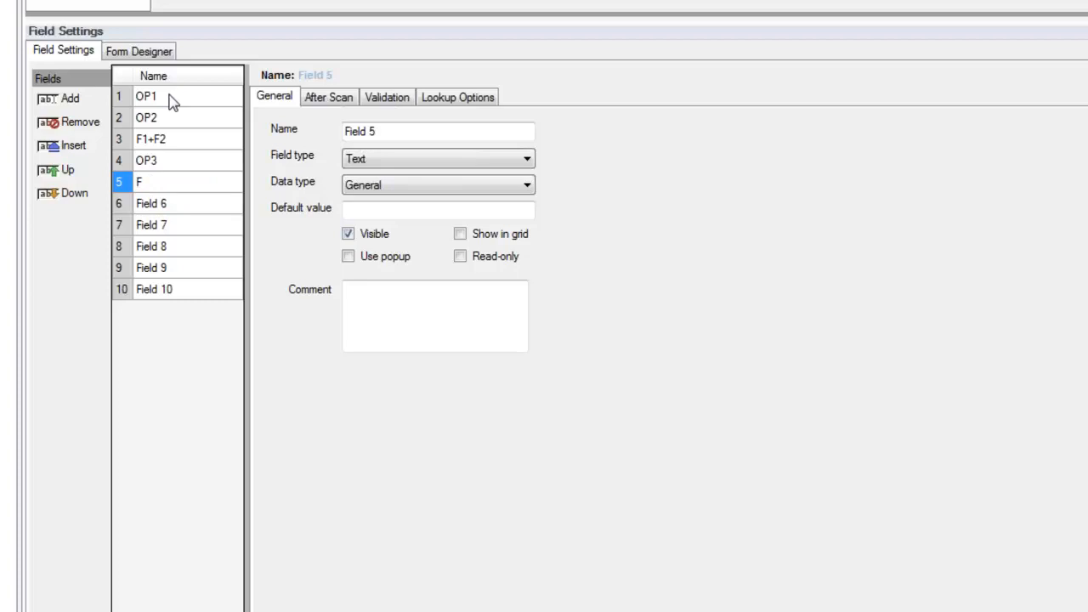
pyautogui.write('4-F3')
pyautogui.press('Return')
pyautogui.press('Return')
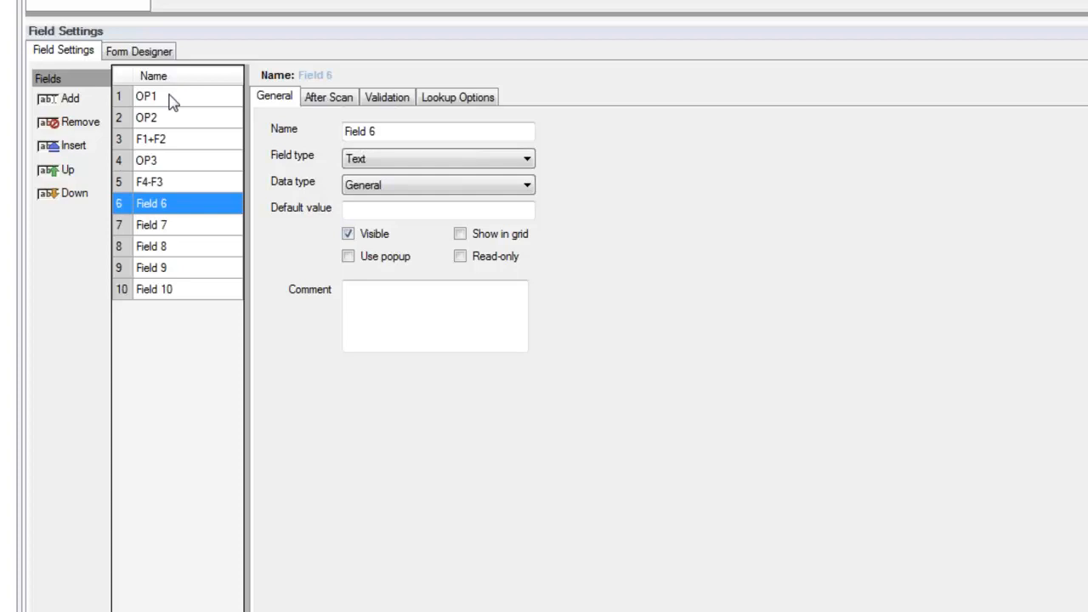
# Rename the sixth, seventh and eighth fields as F5*50, OP4 and F6/F7.
pyautogui.write('F')
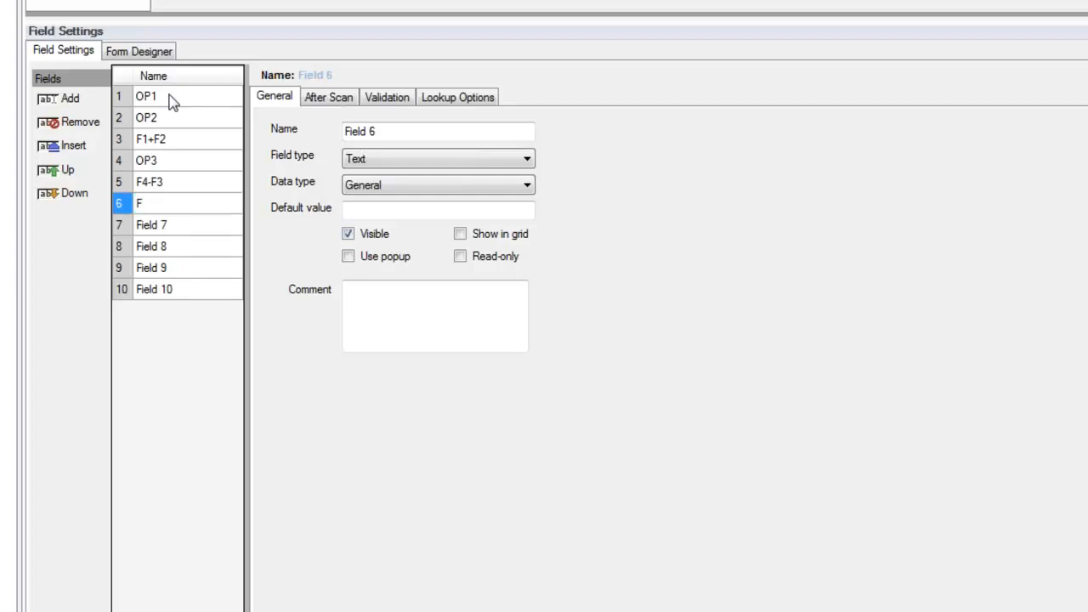
pyautogui.write('5*50')
pyautogui.press('Return')
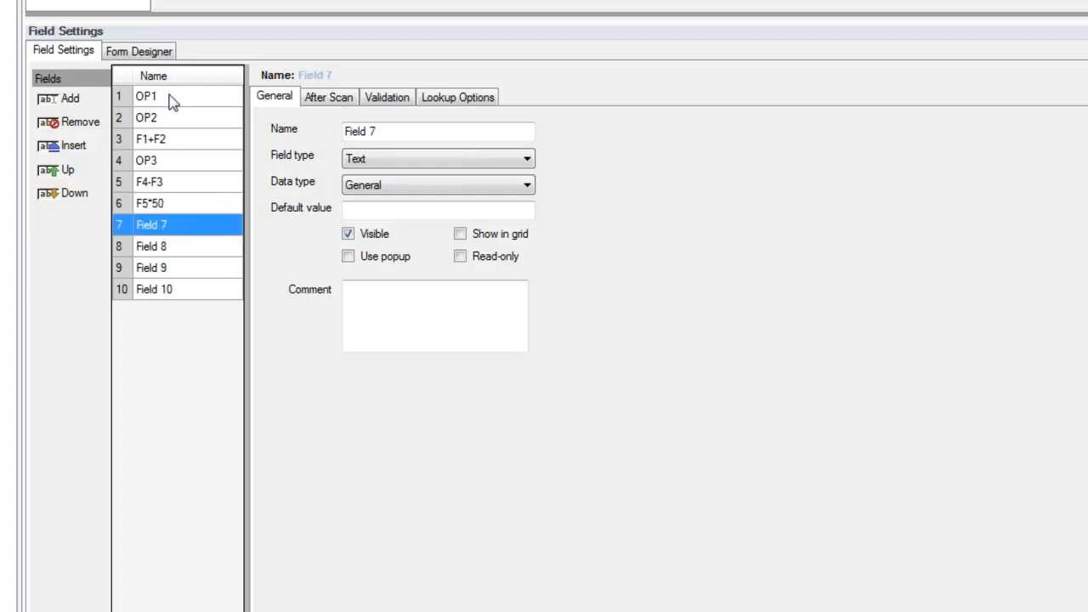
pyautogui.write('OP4')
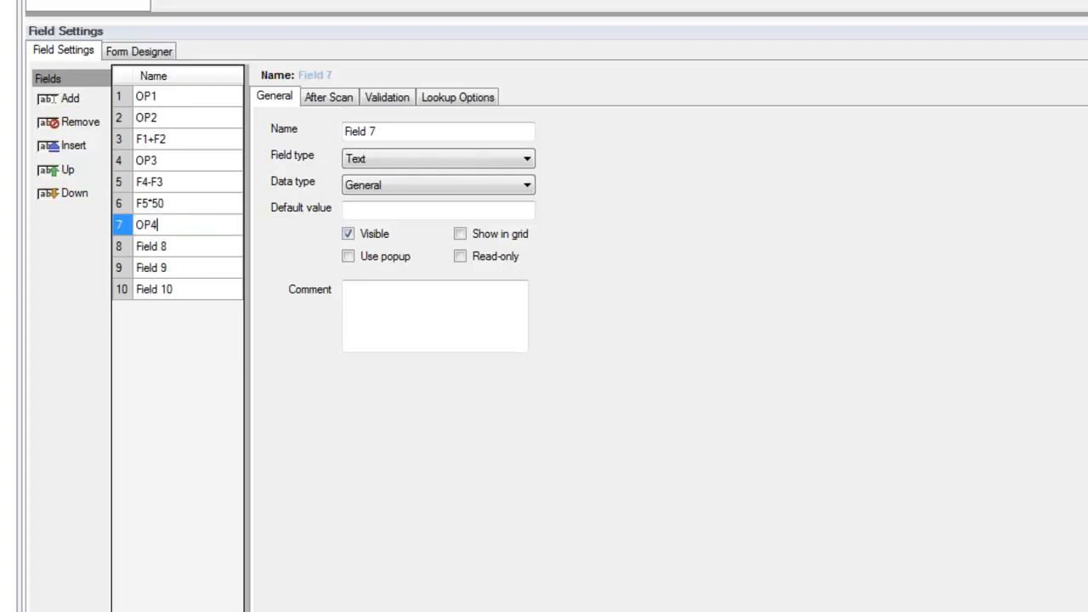
pyautogui.press('Return')
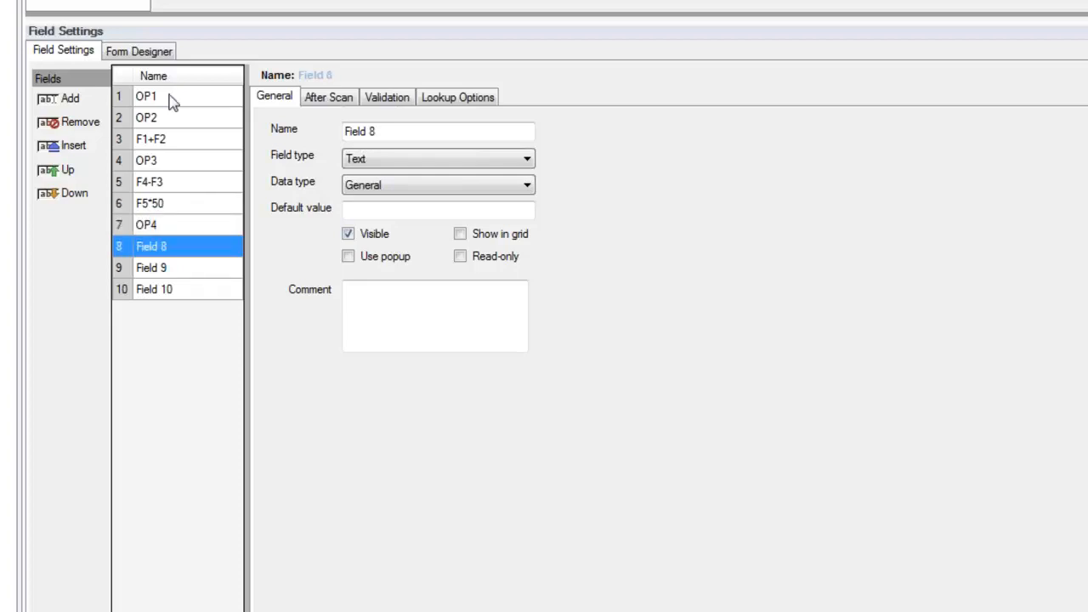
pyautogui.write('F6')
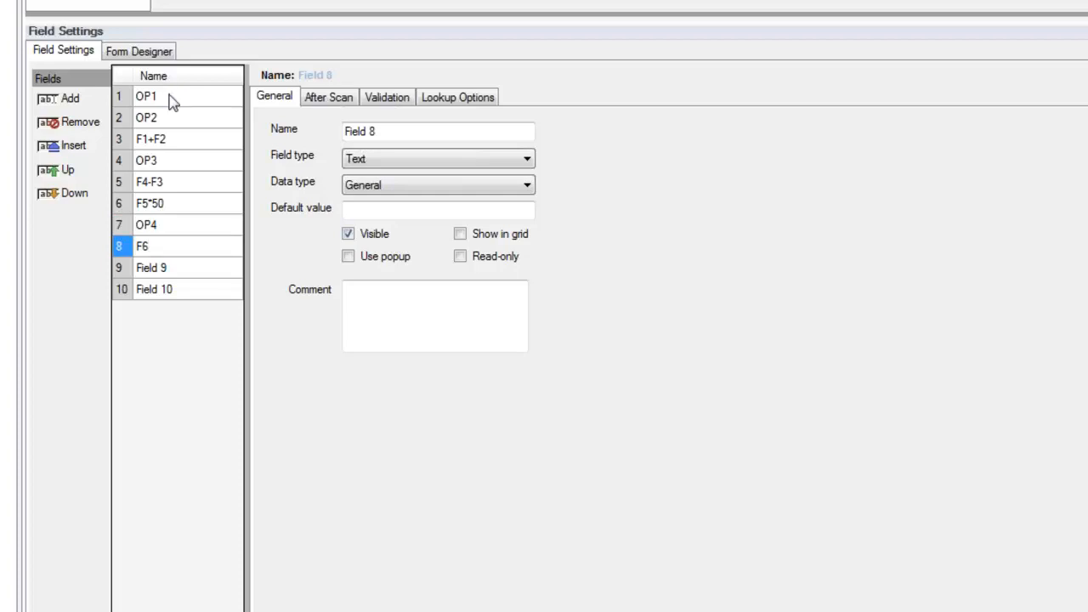
pyautogui.write('/F7')
pyautogui.press('Return')
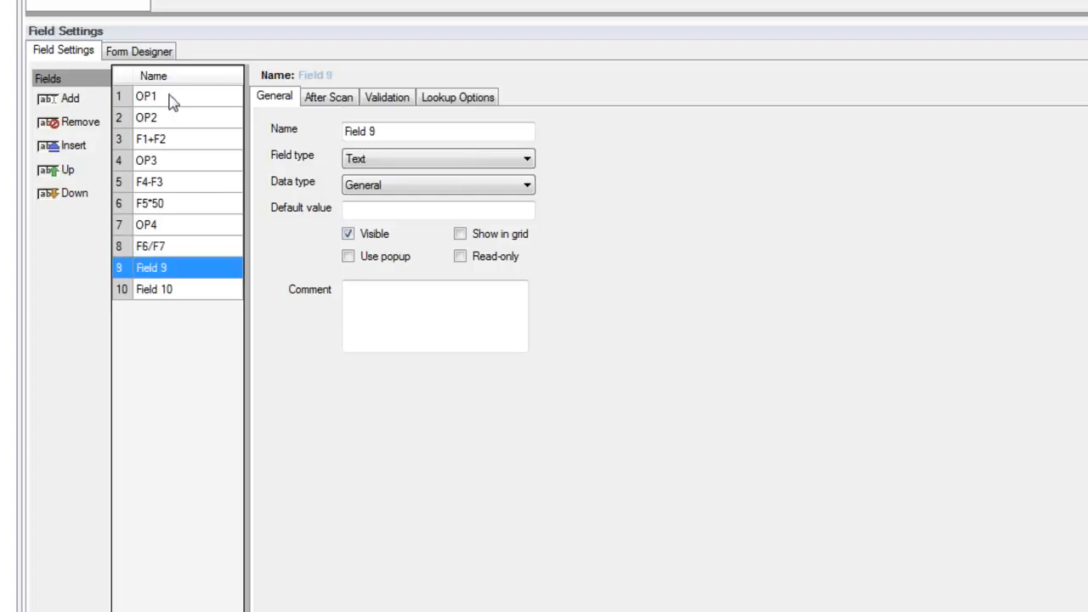
# Rename the ninth field as Min and the tenth field as Max.
pyautogui.write('Min')
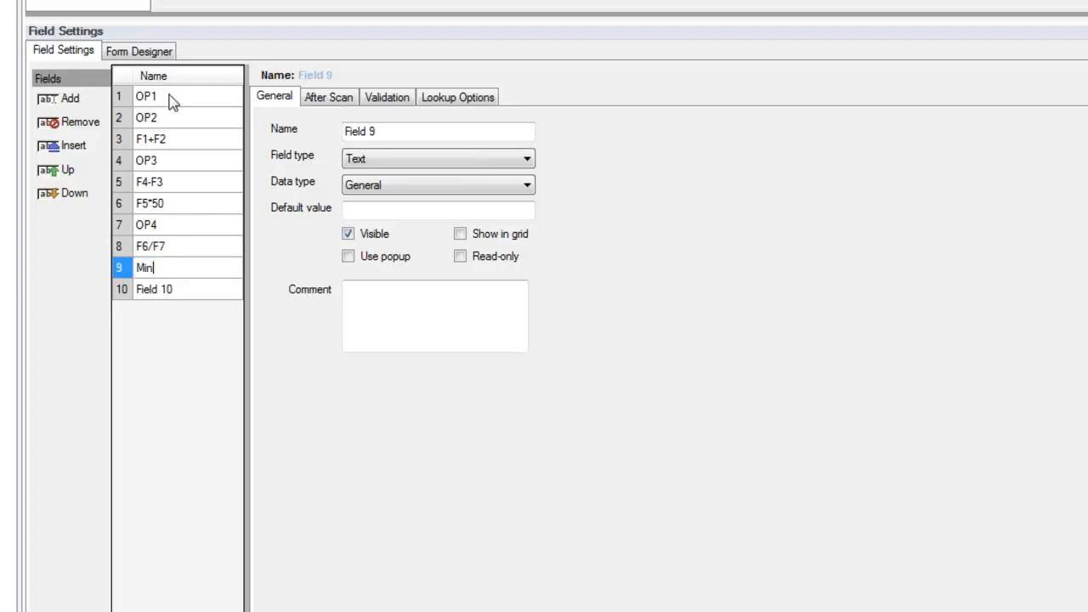
pyautogui.hotkey('ctrl', 'a')
pyautogui.press('BackSpace')
pyautogui.press('Return')
pyautogui.write('Max')
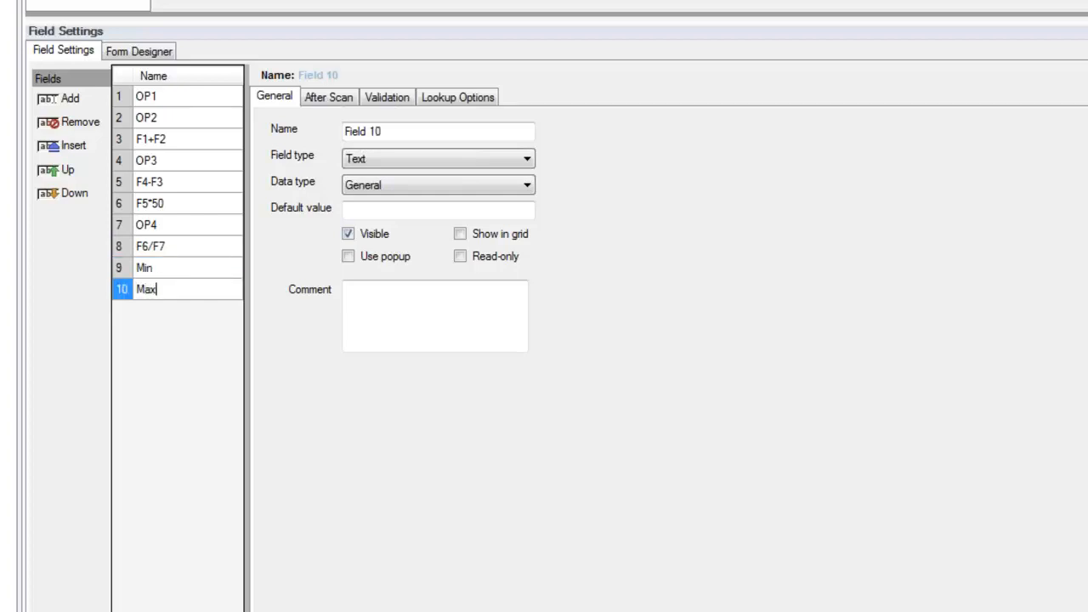
# Set the data type of the F1+F2 field to Number.
pyautogui.click(175, 103)
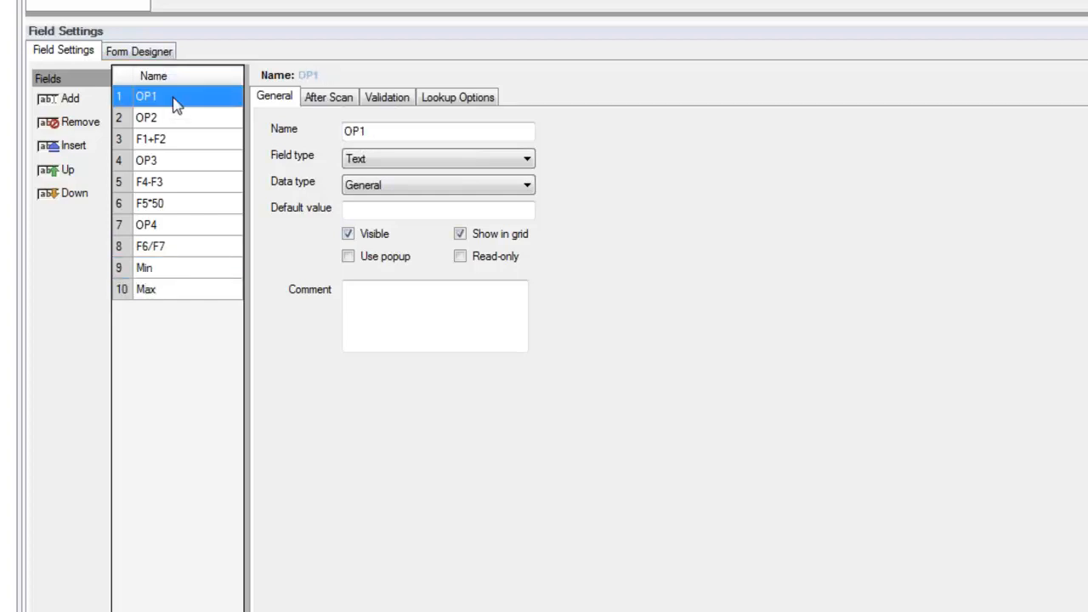
pyautogui.click(166, 140)
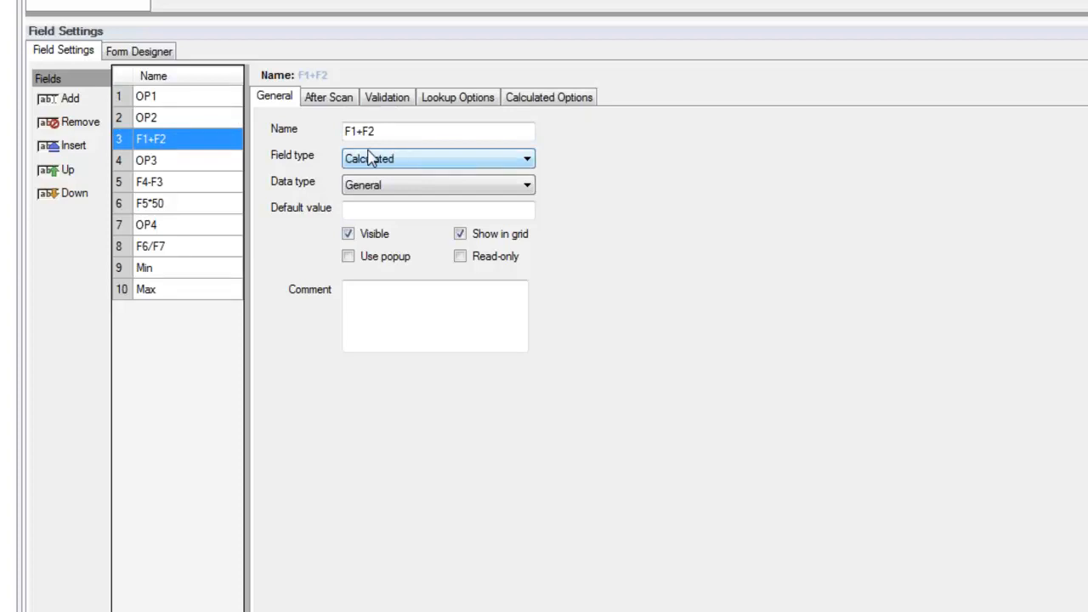
pyautogui.click(393, 187)
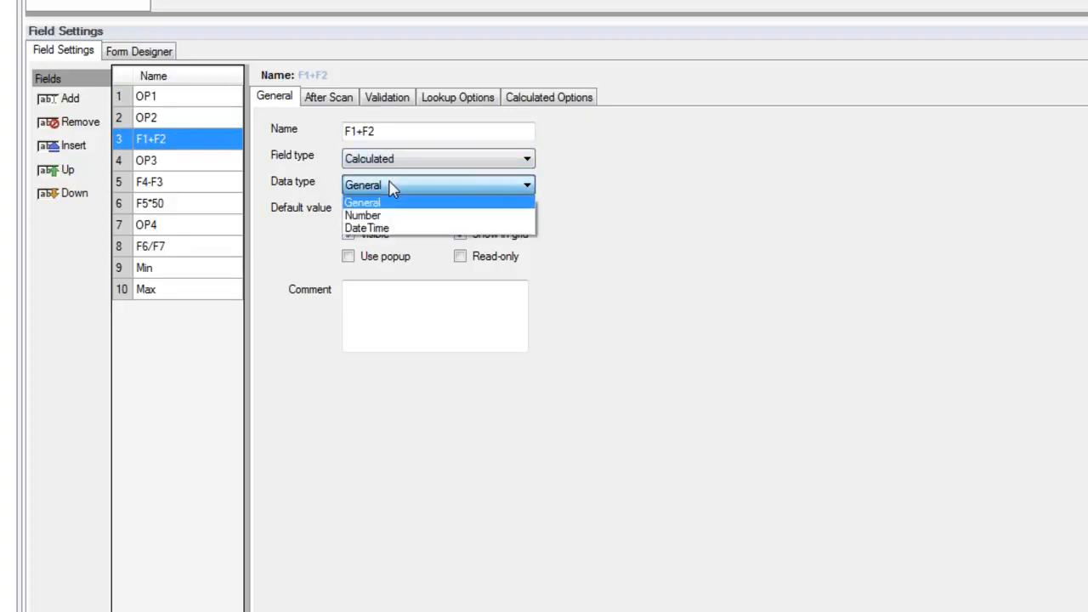
pyautogui.click(366, 215)
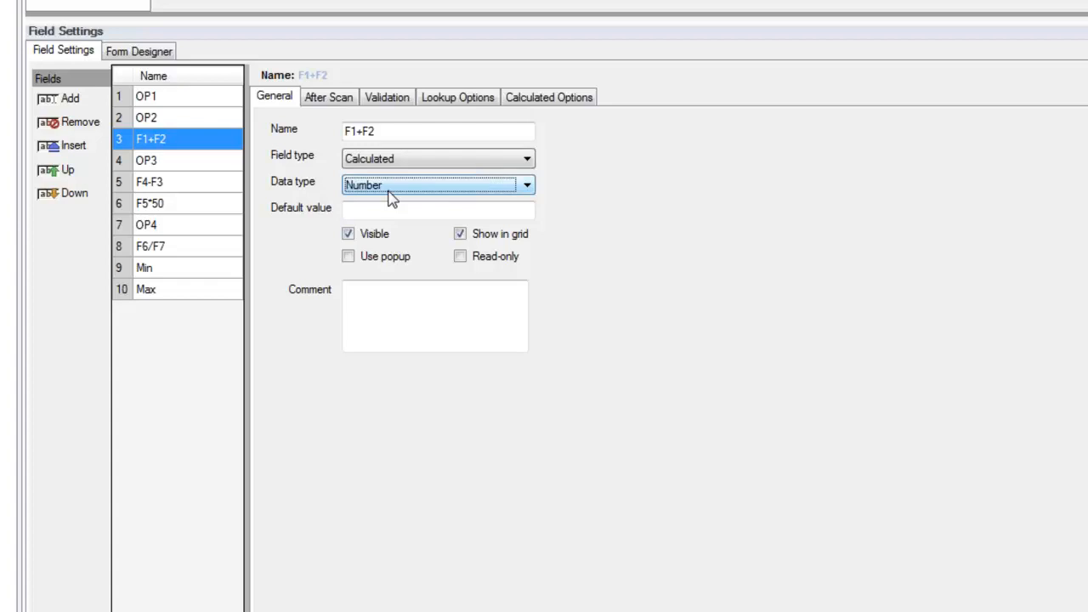
# Make F4-F3 a Calculated field with the Number data type, and set the Max field's data type to Number.
pyautogui.click(152, 184)
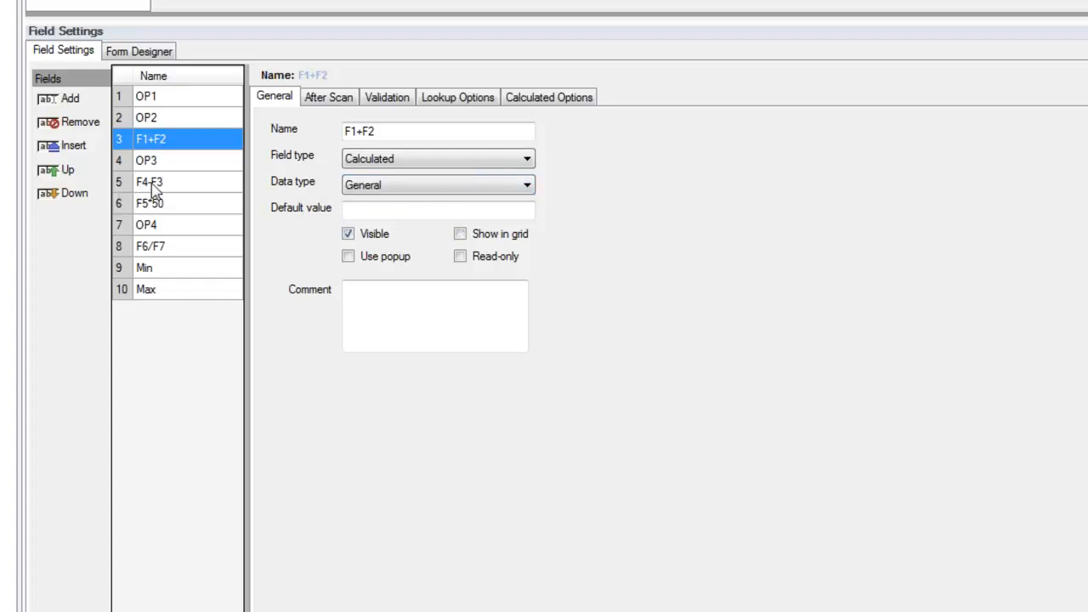
pyautogui.click(389, 161)
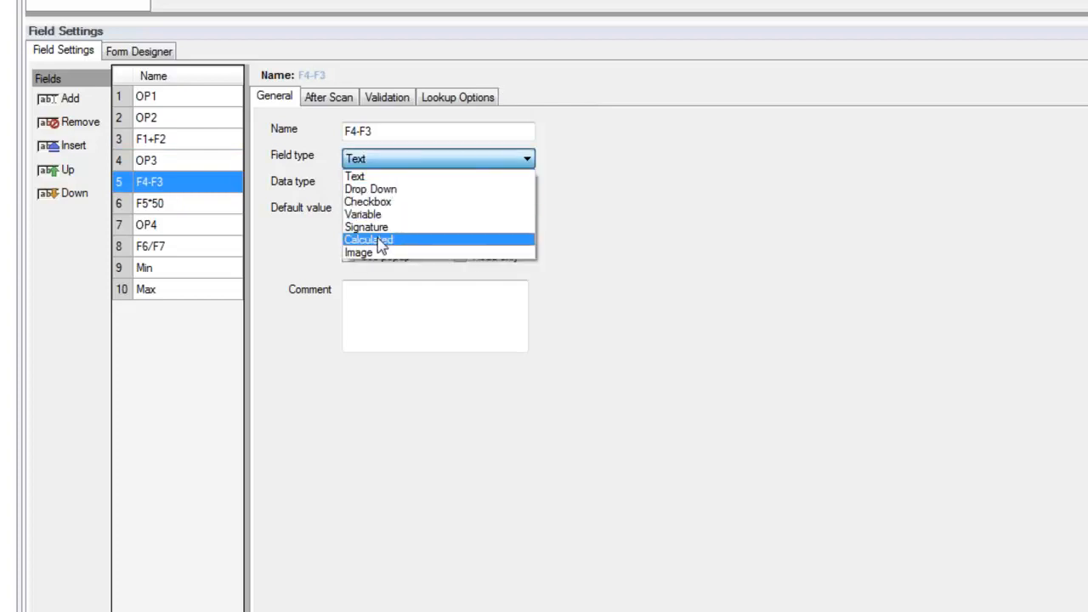
pyautogui.click(380, 236)
pyautogui.click(380, 187)
pyautogui.click(378, 214)
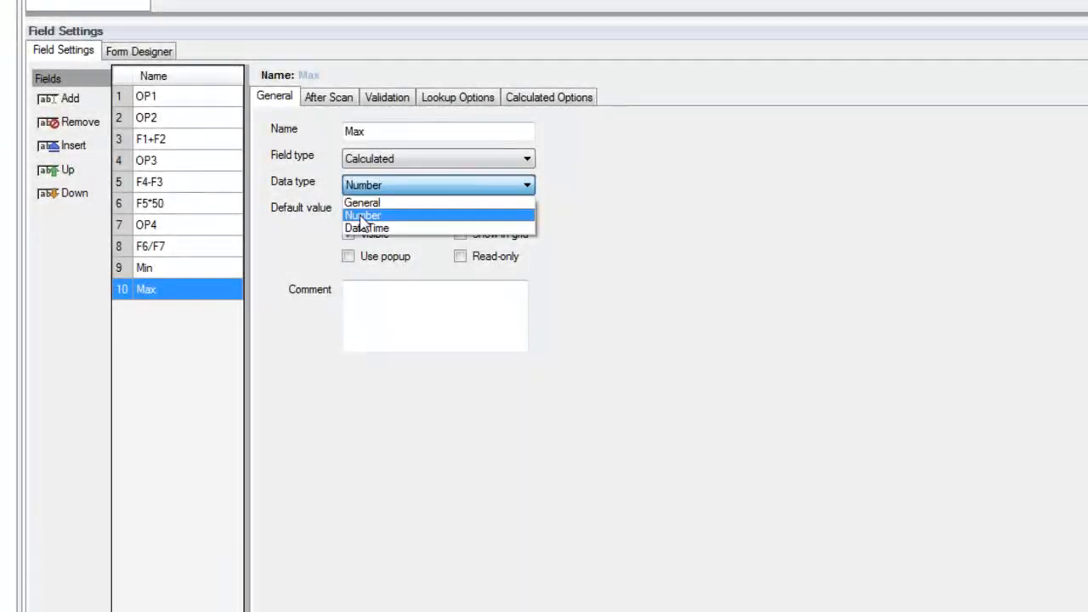
pyautogui.click(361, 218)
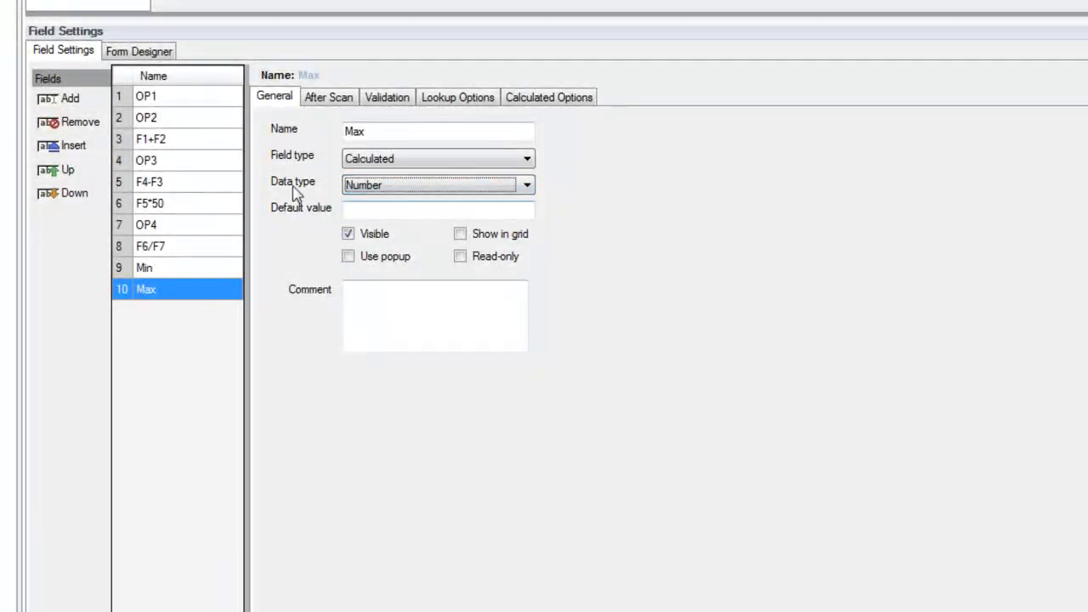
# Define the F1+F2 field's calculation with the Add function, using OP1 and OP2 as its parameters.
pyautogui.click(173, 143)
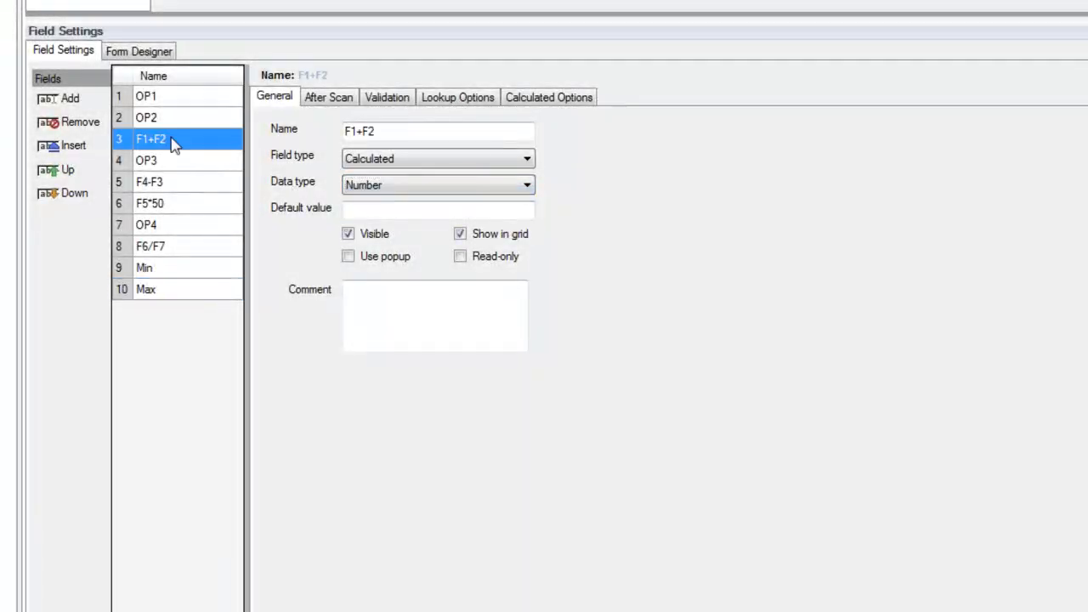
pyautogui.click(528, 102)
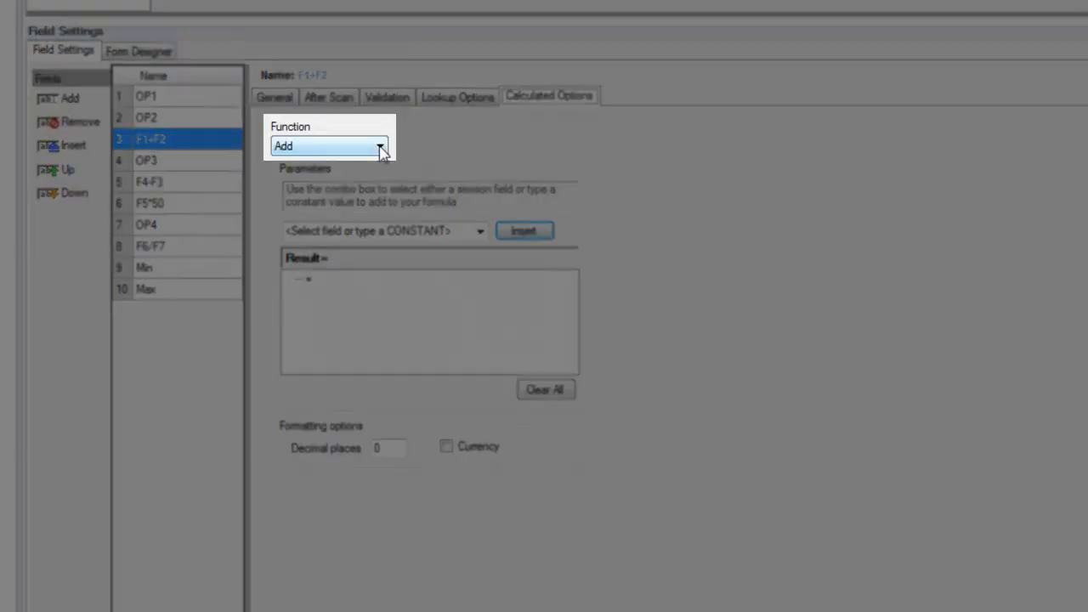
pyautogui.click(380, 147)
pyautogui.click(381, 150)
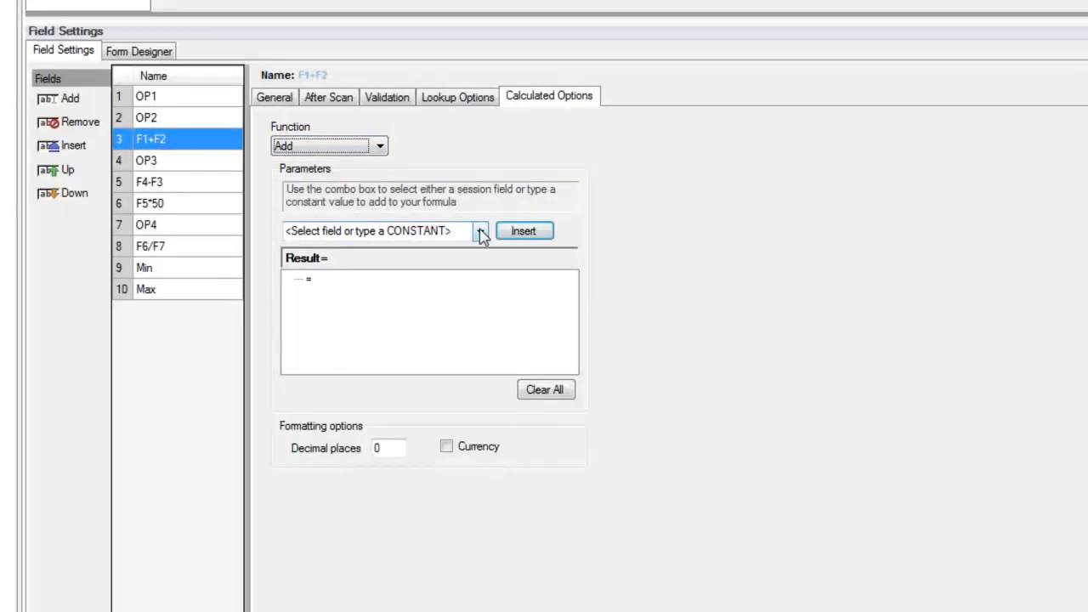
pyautogui.click(481, 231)
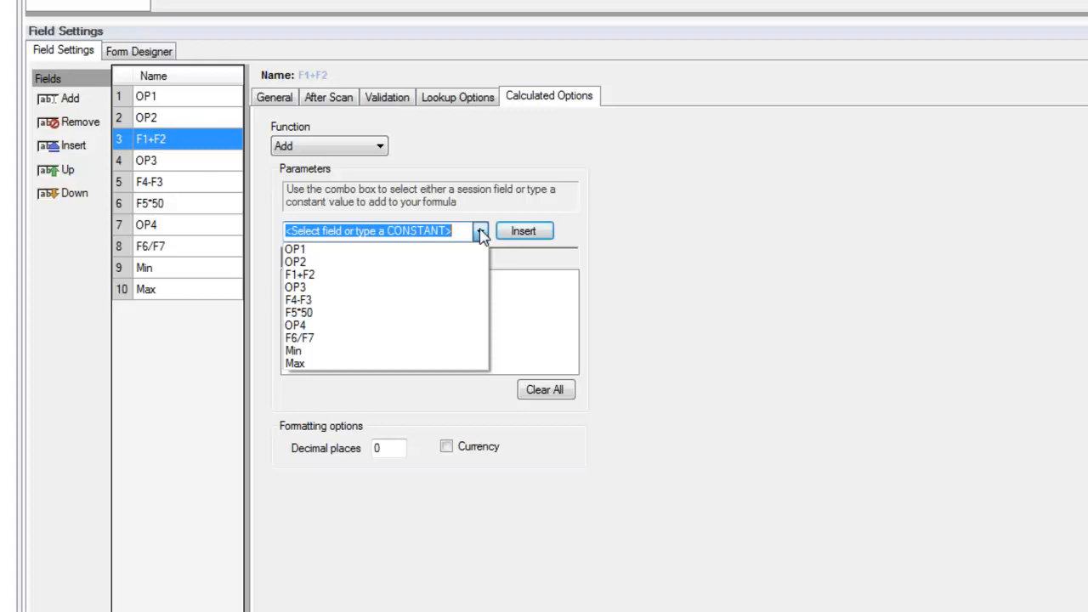
pyautogui.click(321, 252)
pyautogui.click(530, 235)
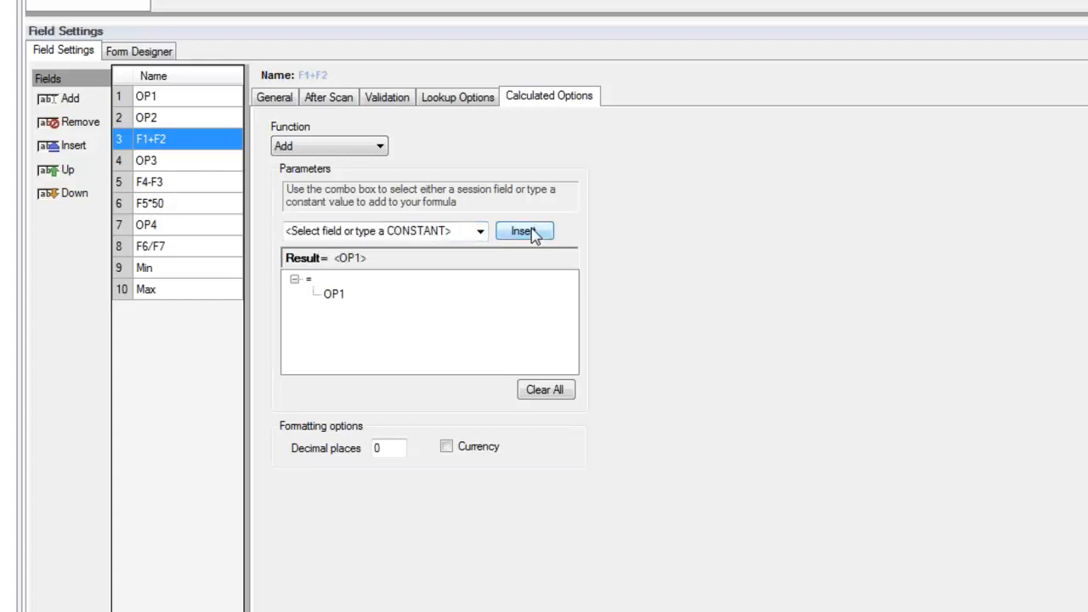
pyautogui.click(480, 231)
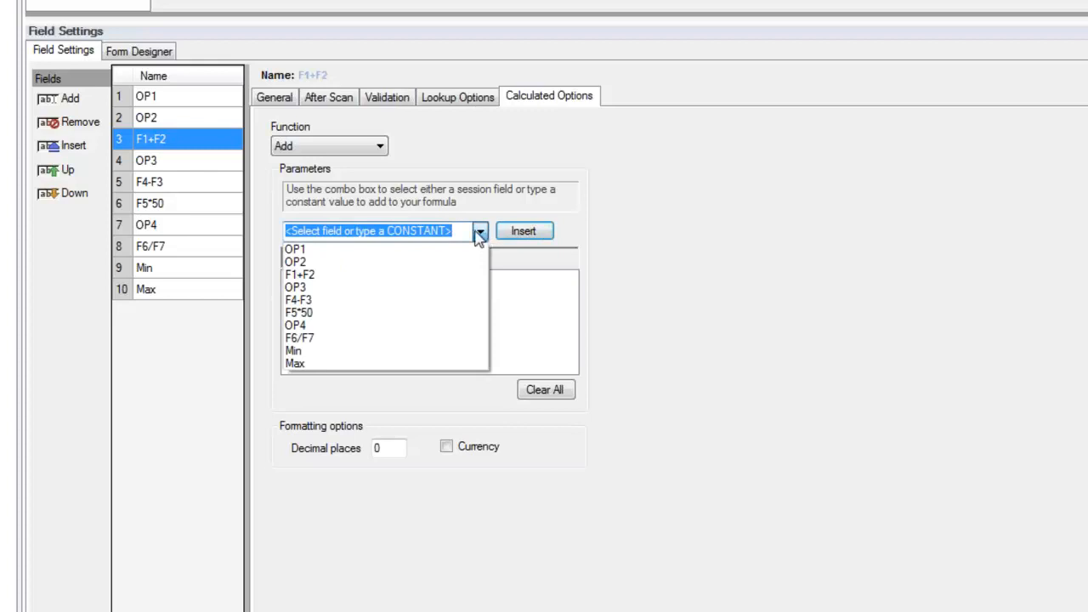
pyautogui.click(314, 263)
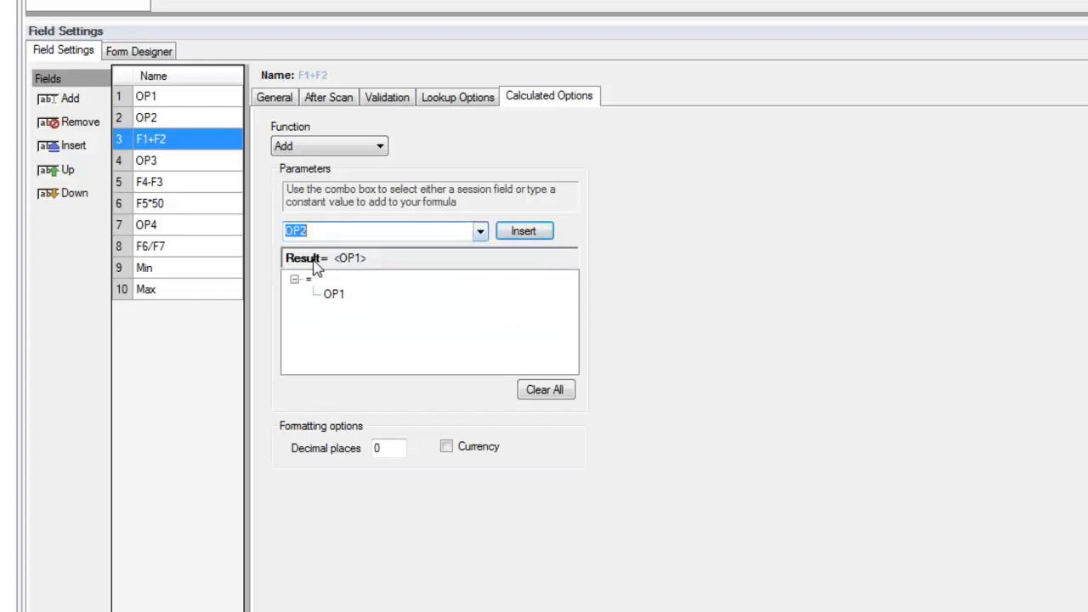
pyautogui.click(534, 238)
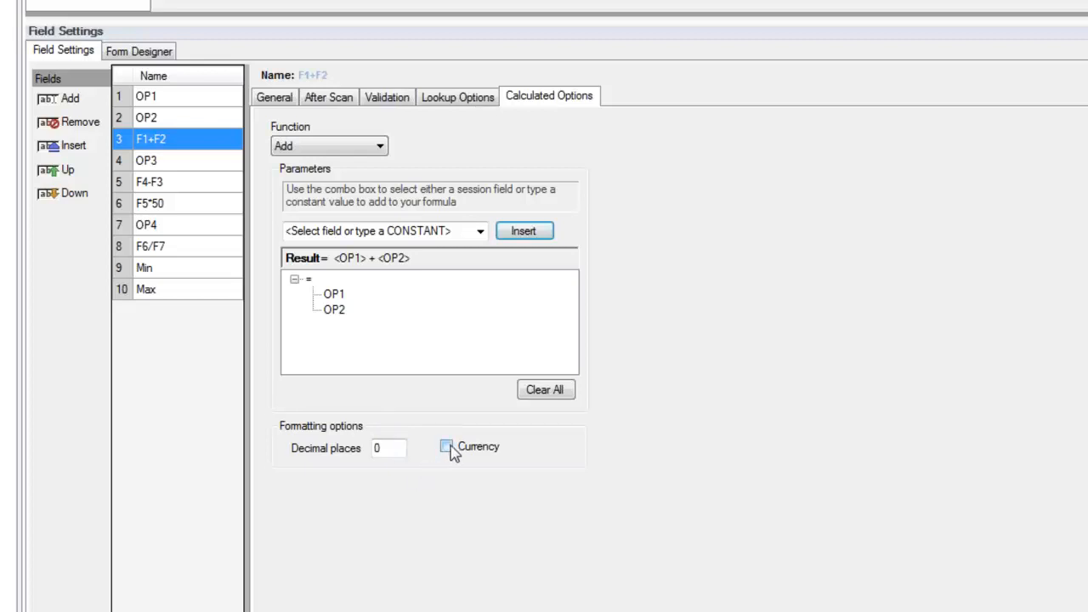
# Define the F4-F3 field's calculation with the Subtract function as OP3 minus F1+F2, and expand the F1+F2 entry in the formula tree.
pyautogui.click(152, 187)
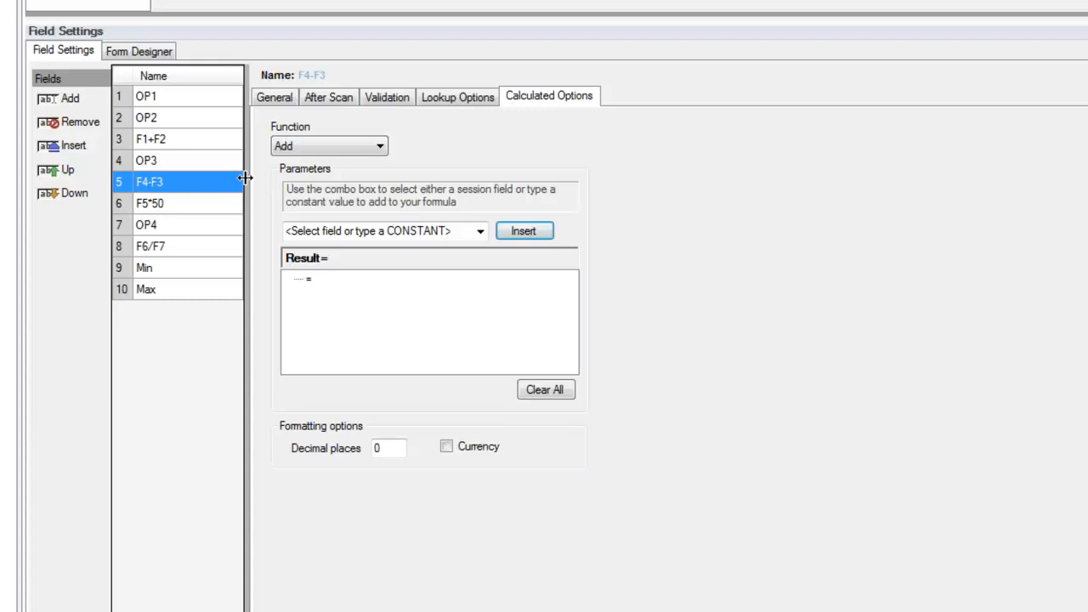
pyautogui.click(305, 148)
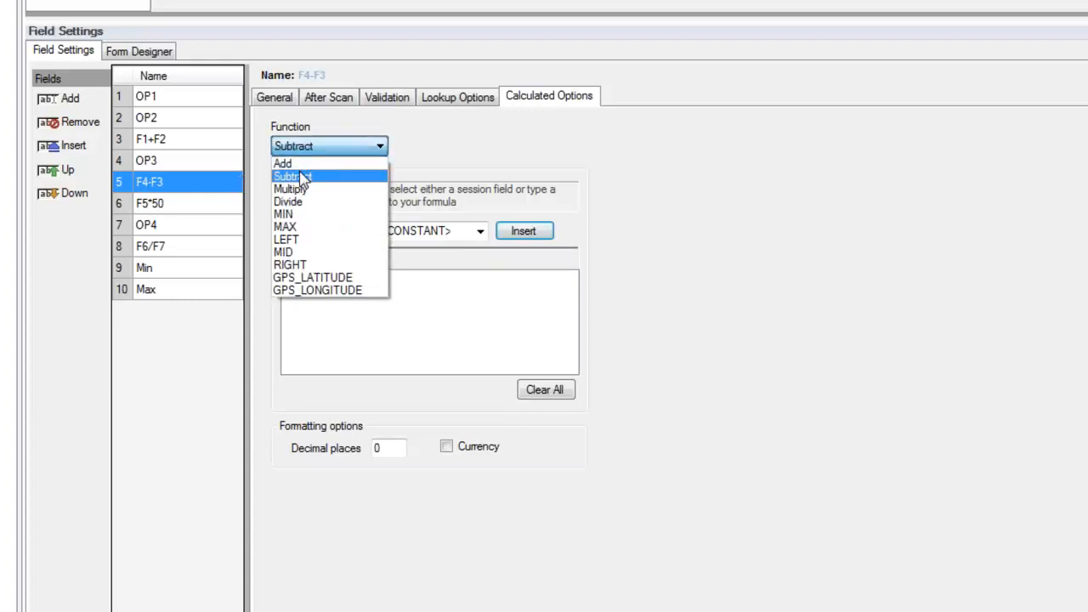
pyautogui.click(298, 177)
pyautogui.click(479, 233)
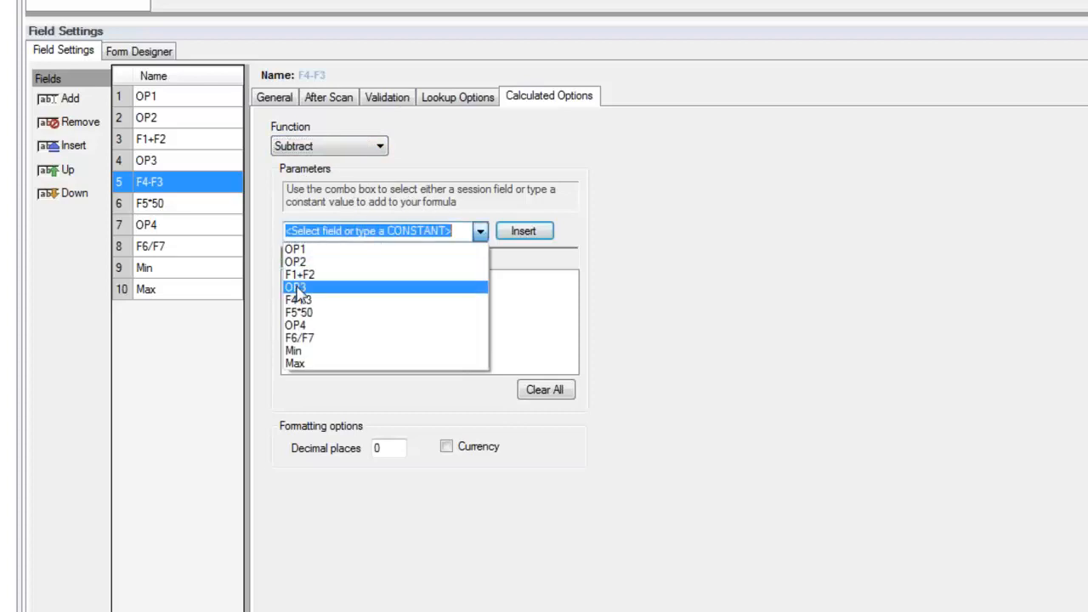
pyautogui.click(295, 289)
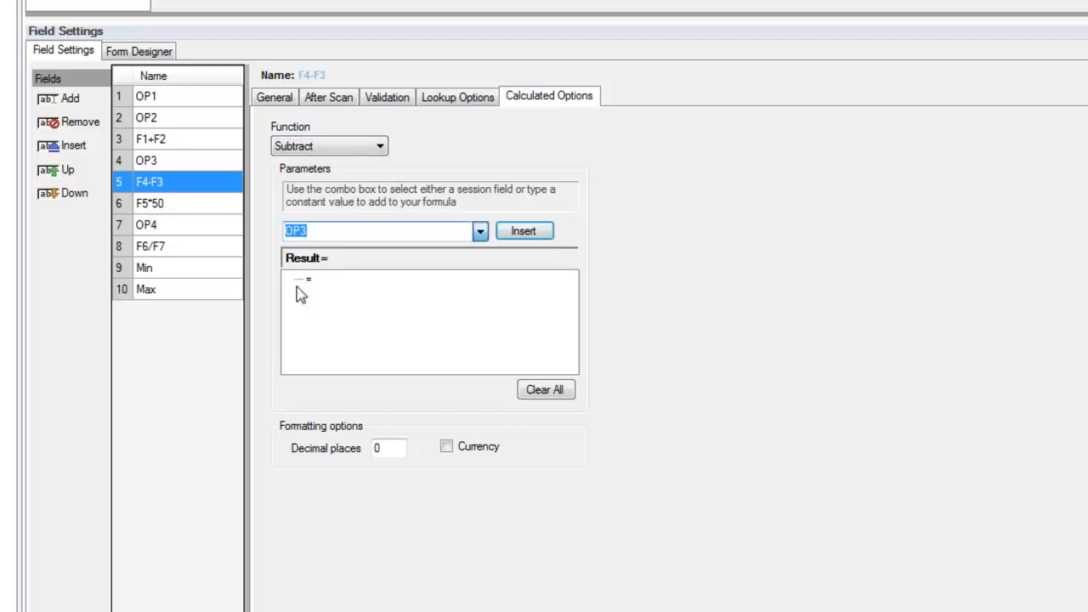
pyautogui.click(523, 232)
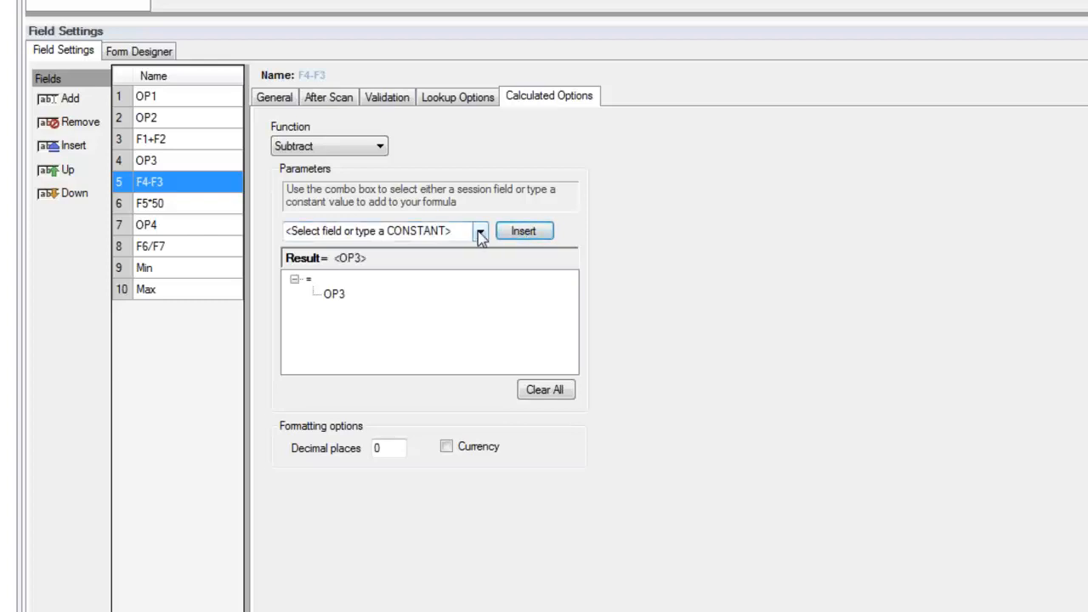
pyautogui.click(480, 234)
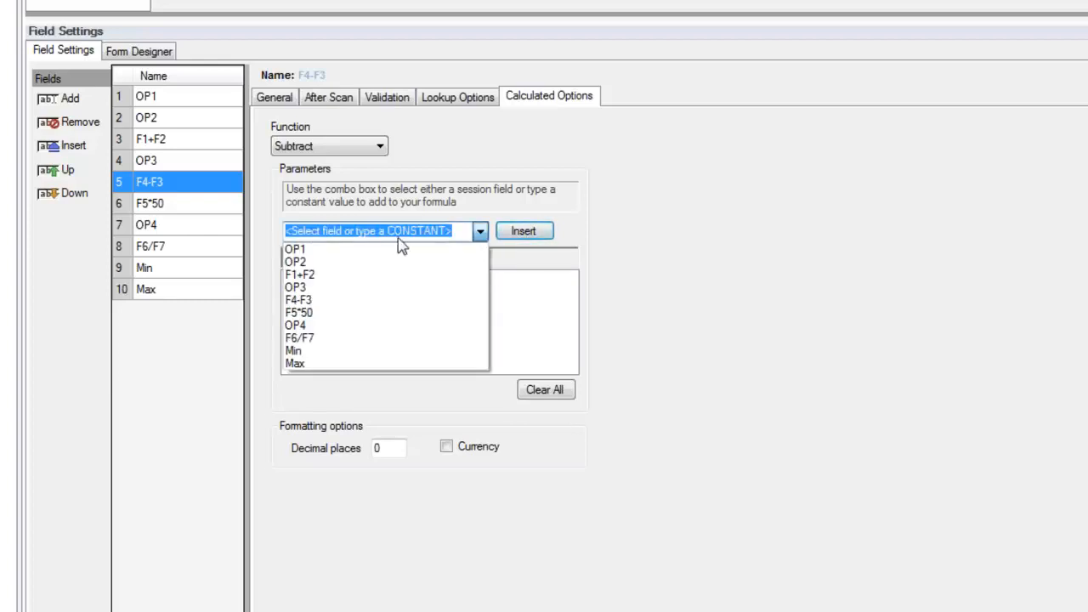
pyautogui.click(302, 276)
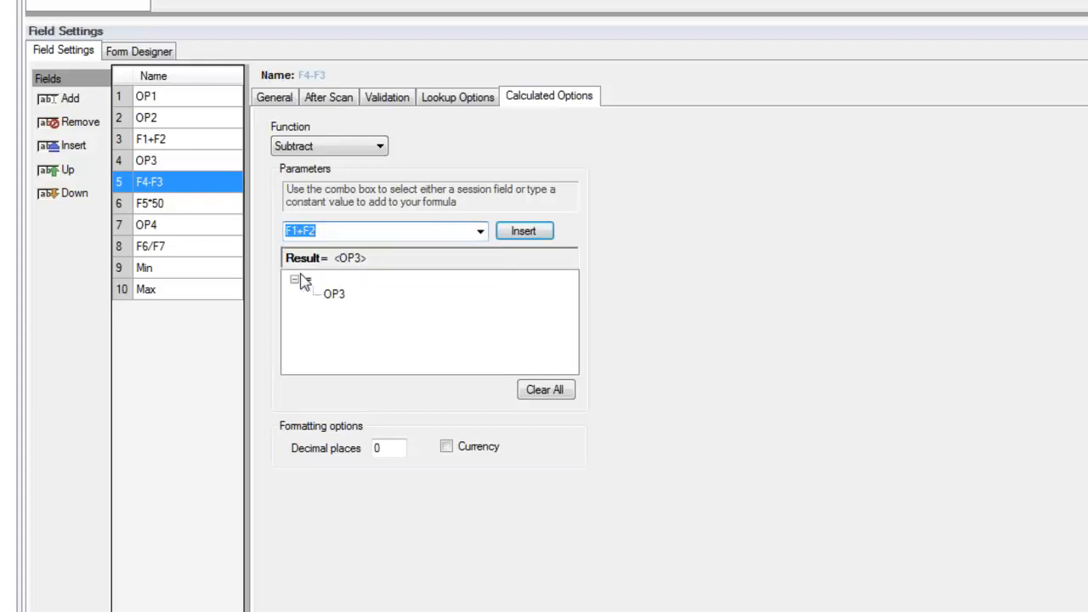
pyautogui.click(524, 232)
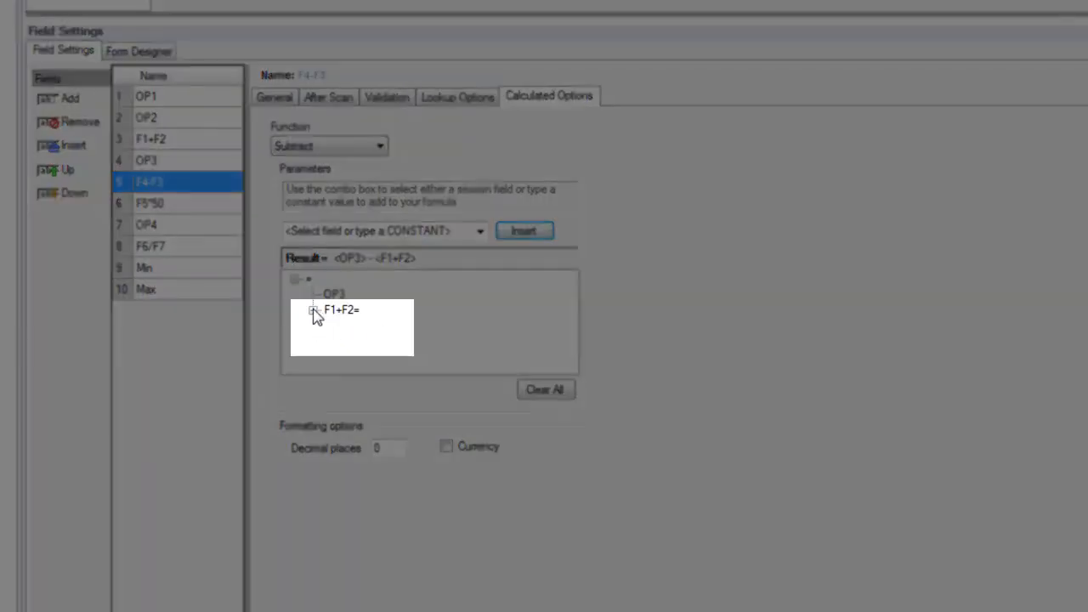
pyautogui.click(312, 311)
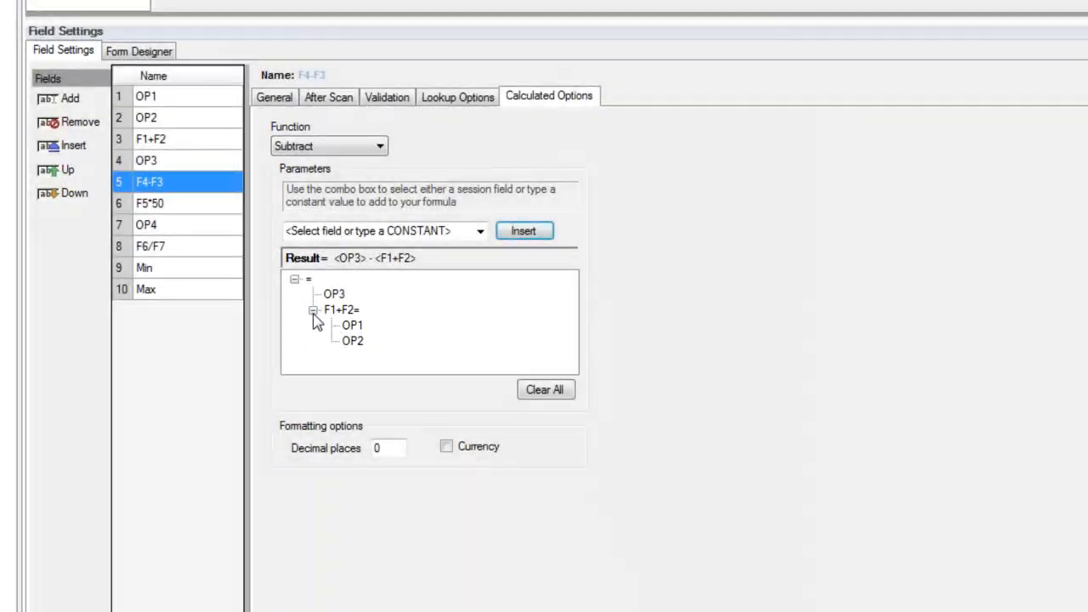
# Define the F5*50 field's calculation with the Multiply function, using the F4-F3 field and the constant 50.
pyautogui.click(212, 199)
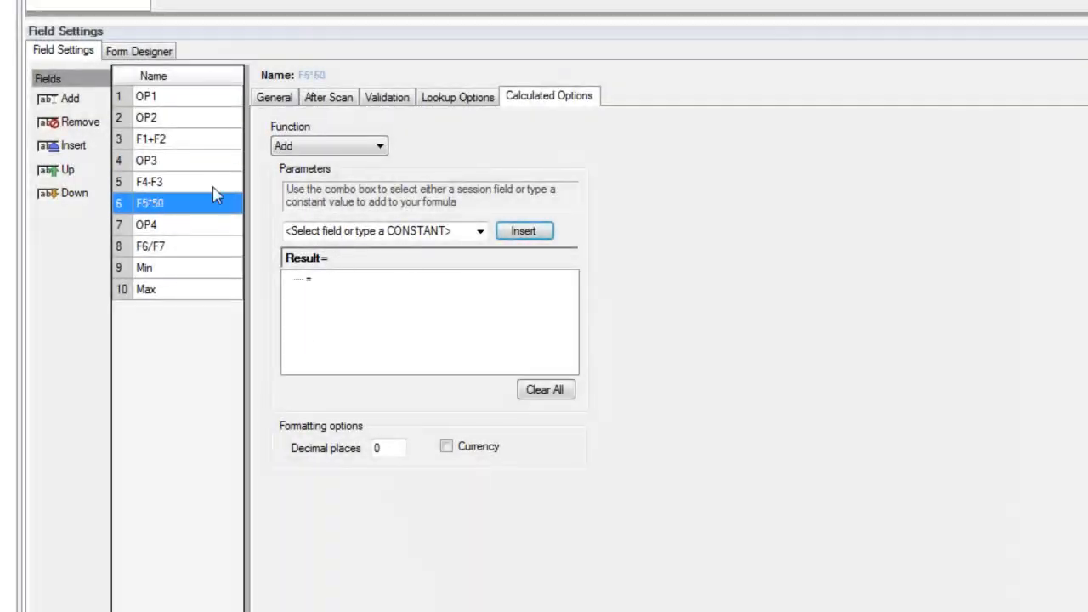
pyautogui.click(306, 146)
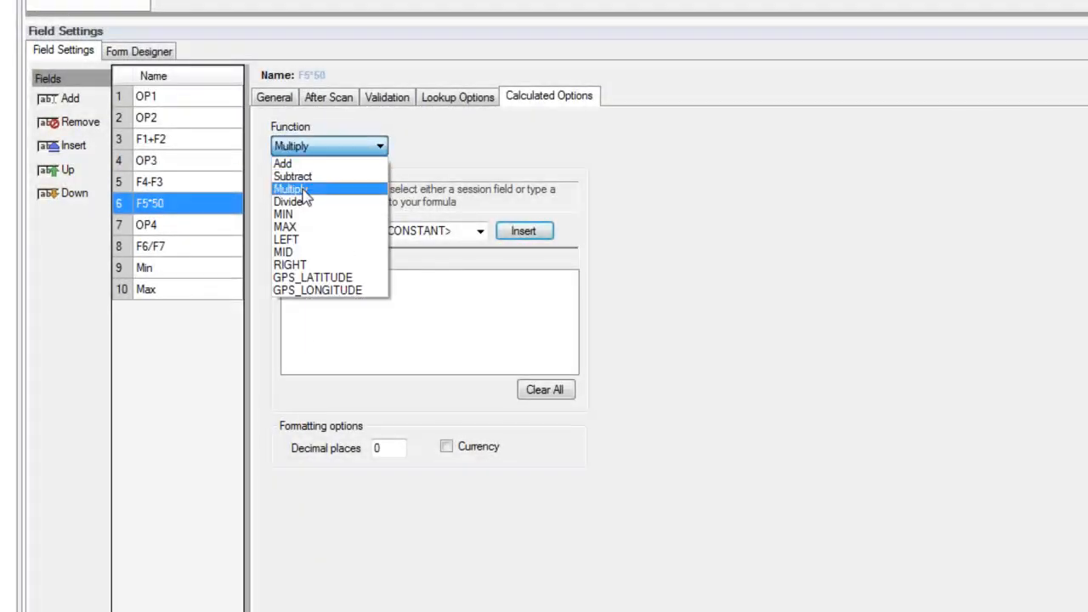
pyautogui.click(298, 189)
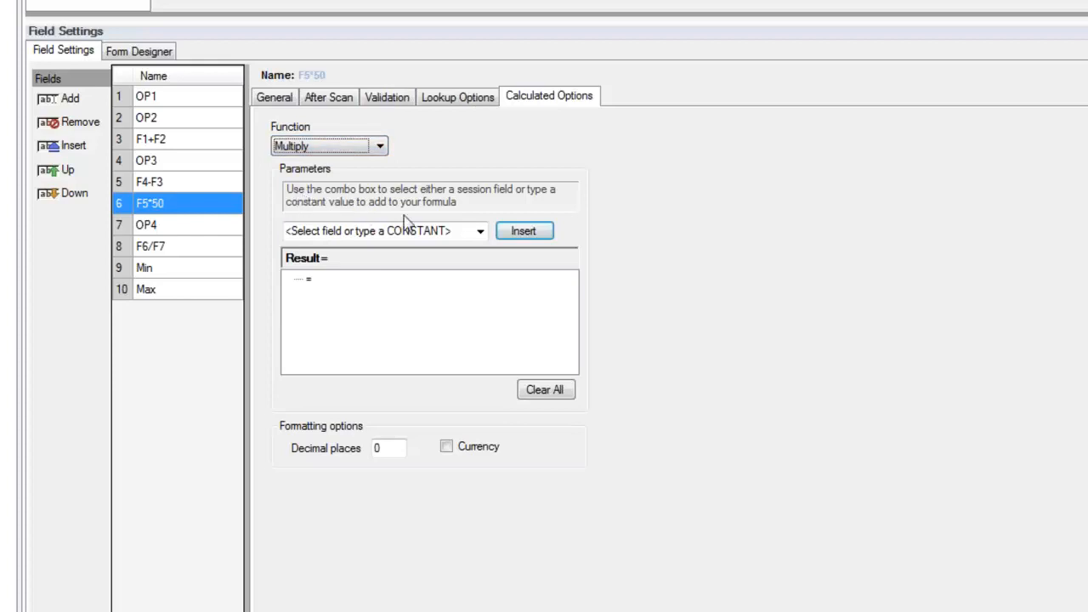
pyautogui.click(480, 232)
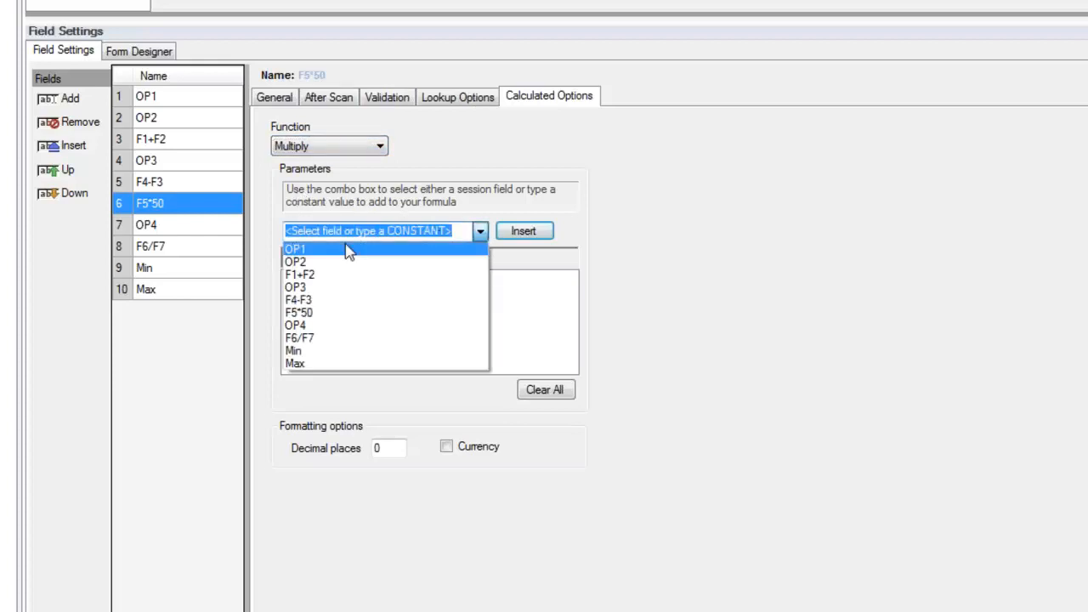
pyautogui.click(321, 302)
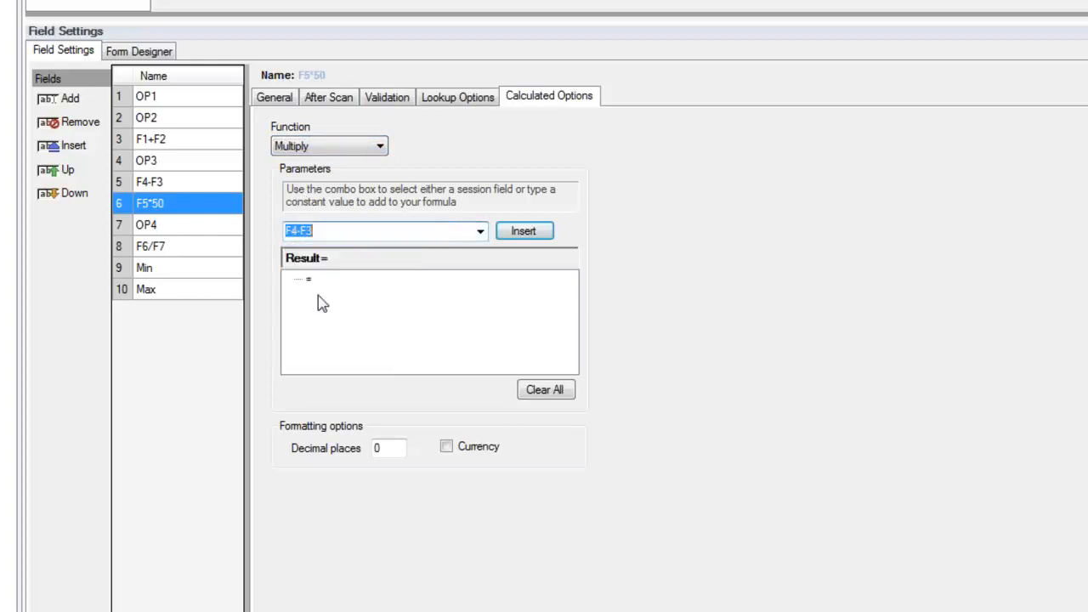
pyautogui.click(524, 231)
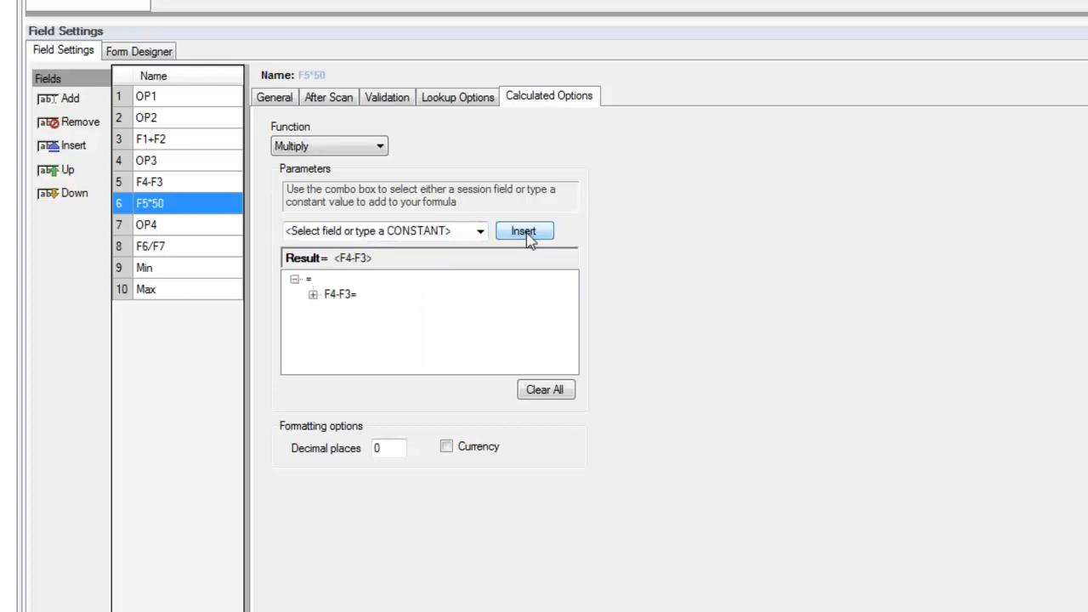
pyautogui.click(456, 232)
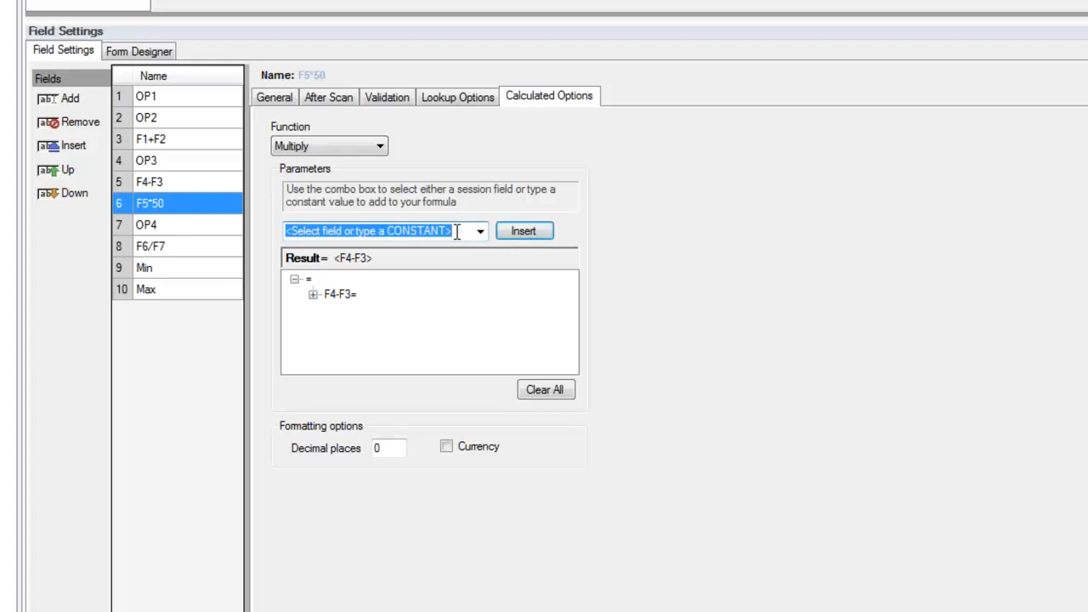
pyautogui.write('50')
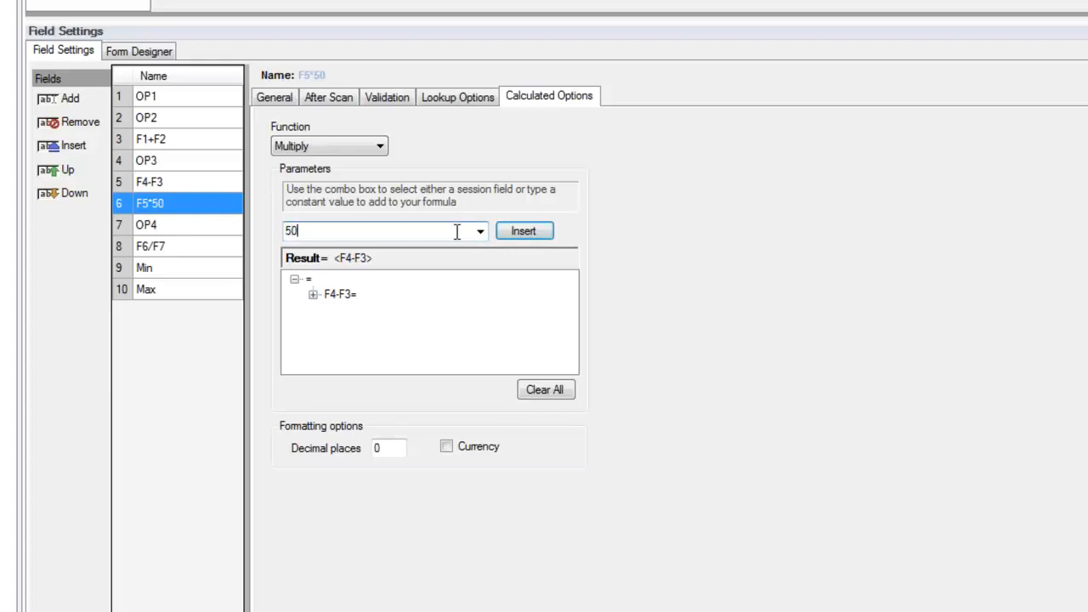
pyautogui.click(524, 231)
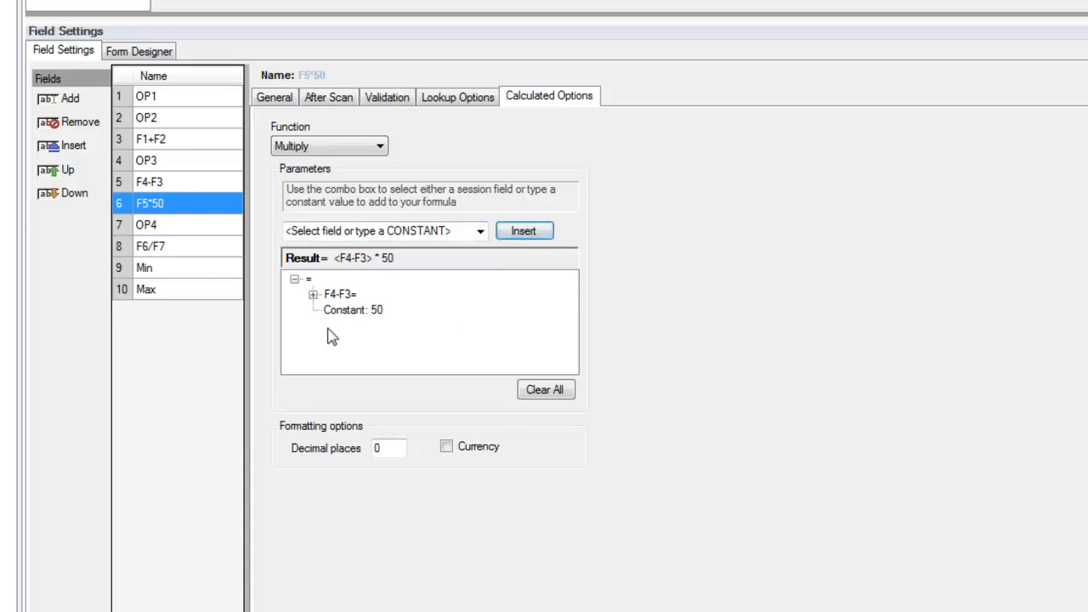
# Define the F6/F7 field's calculation with the Divide function, dividing the F5*50 field by OP4.
pyautogui.click(153, 226)
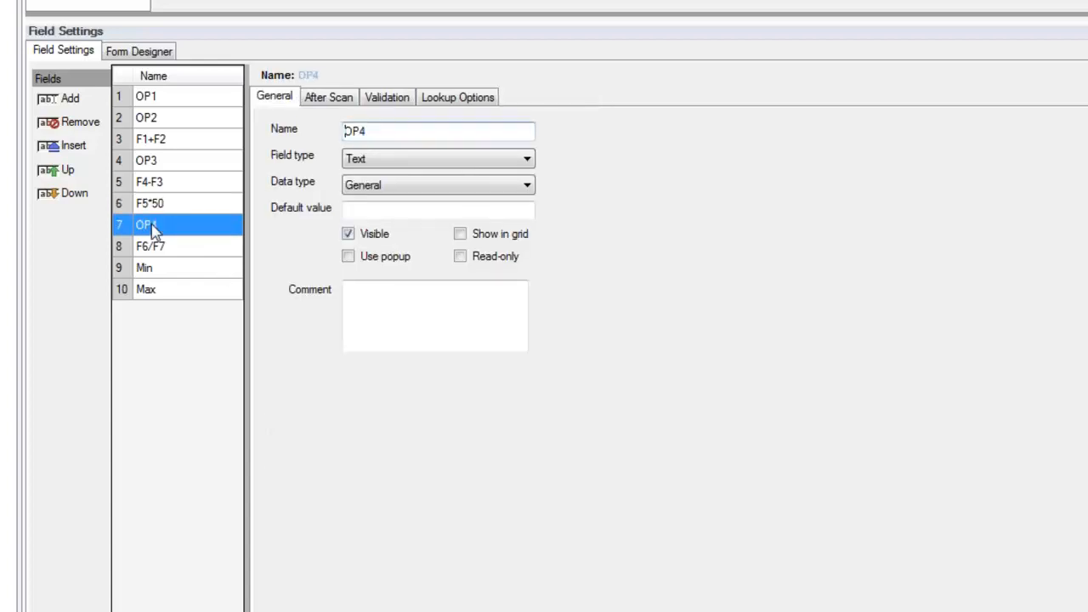
pyautogui.click(176, 247)
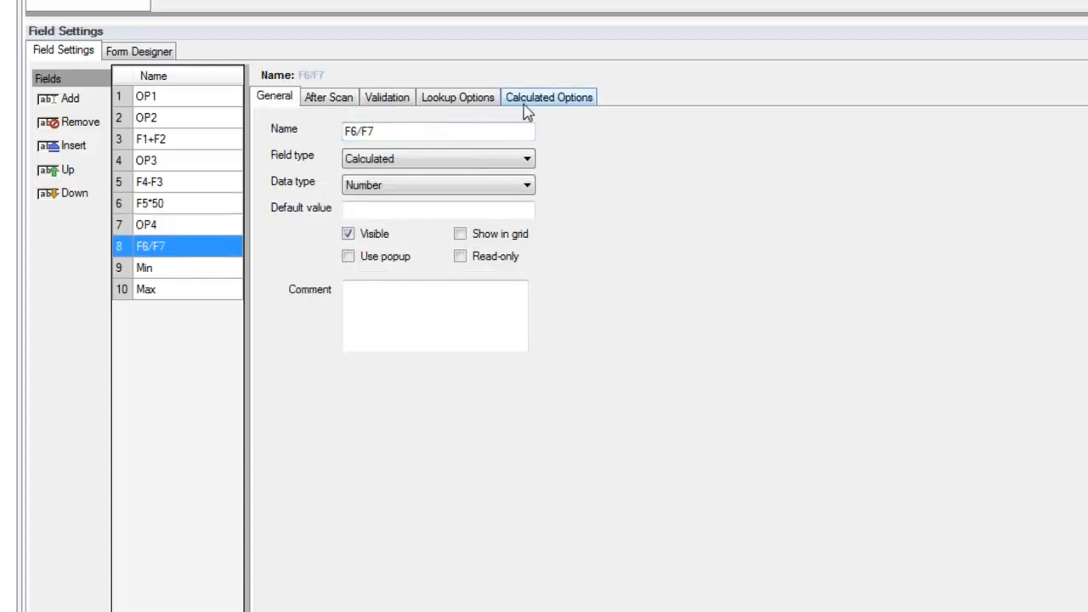
pyautogui.click(529, 101)
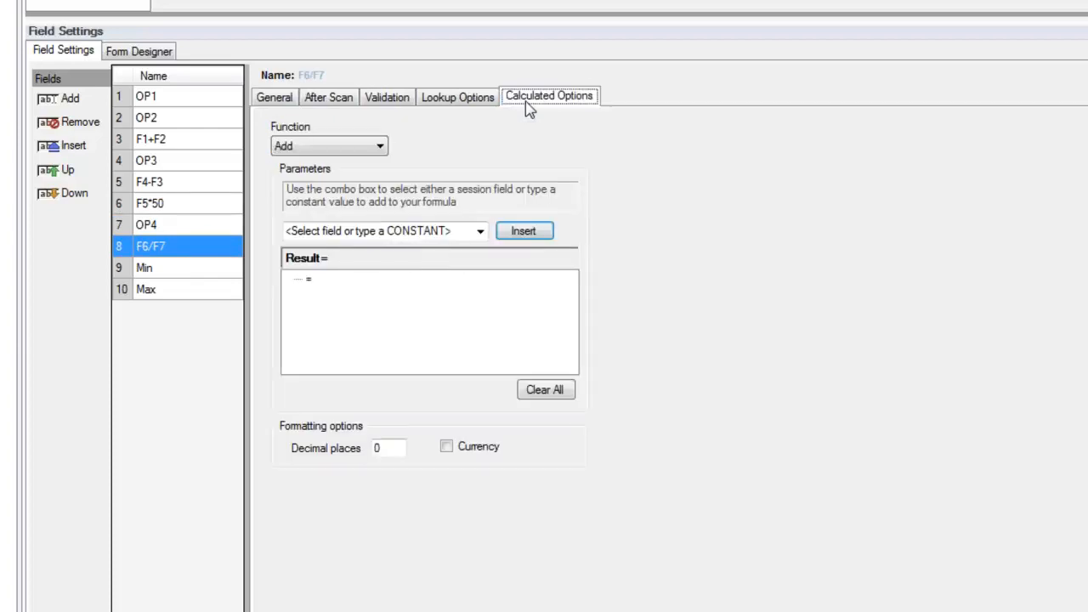
pyautogui.click(381, 150)
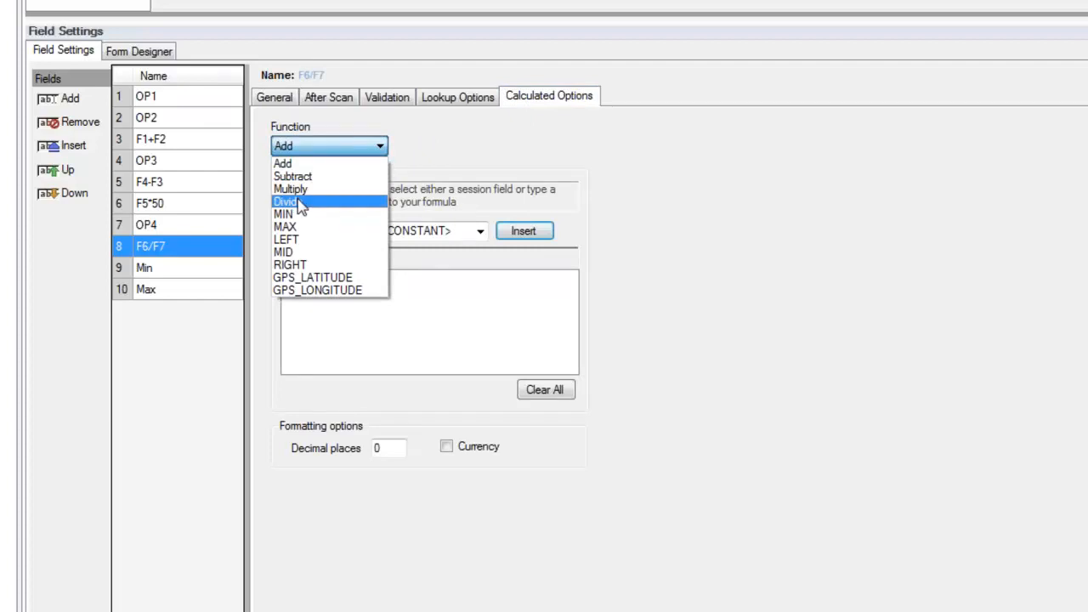
pyautogui.click(301, 204)
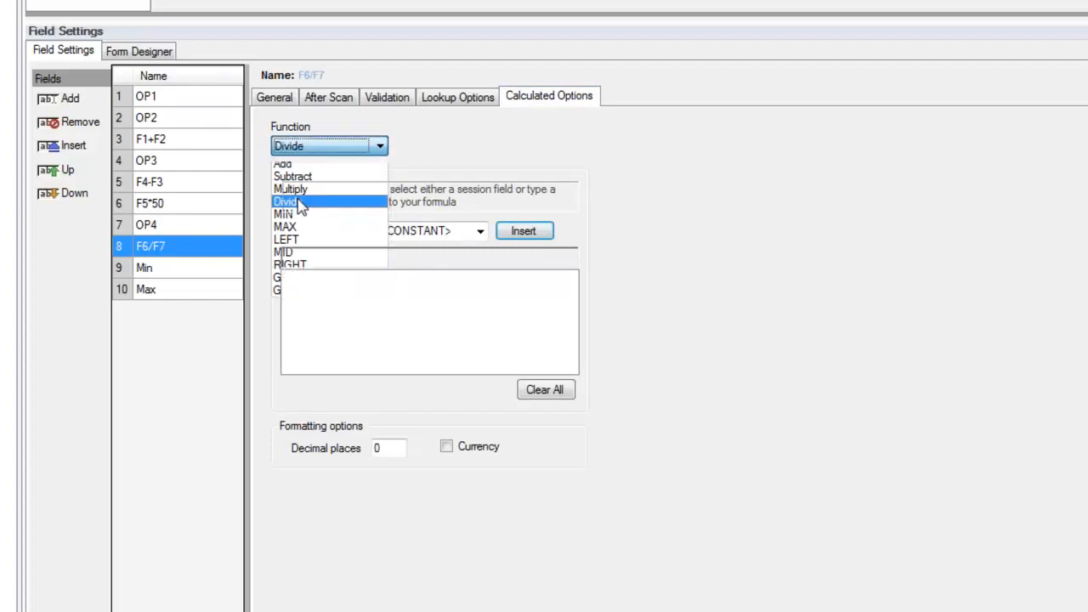
pyautogui.click(480, 231)
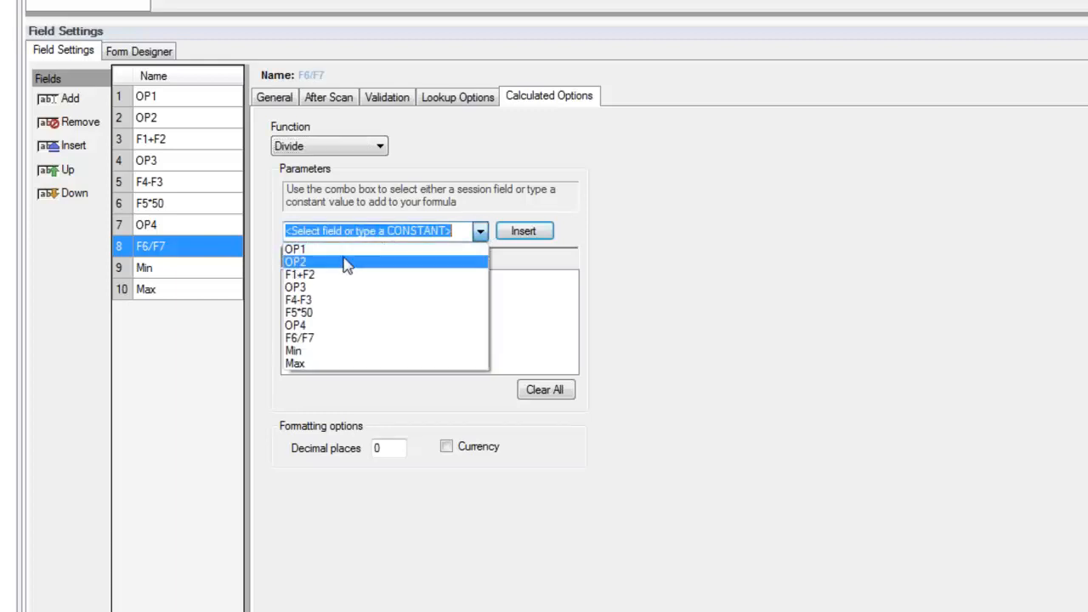
pyautogui.click(308, 313)
pyautogui.click(523, 231)
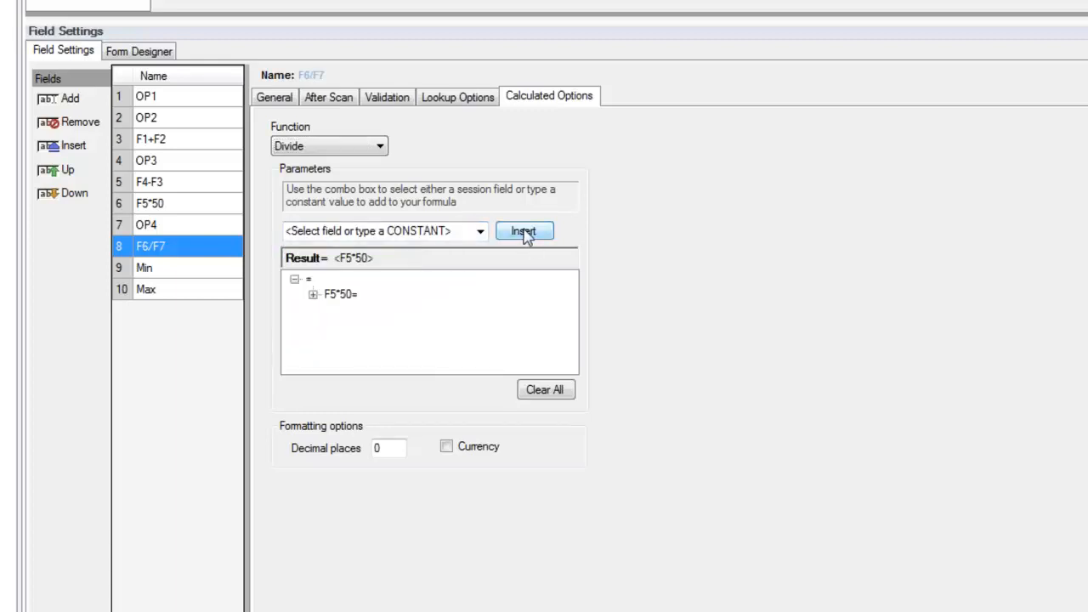
pyautogui.click(480, 231)
pyautogui.click(399, 310)
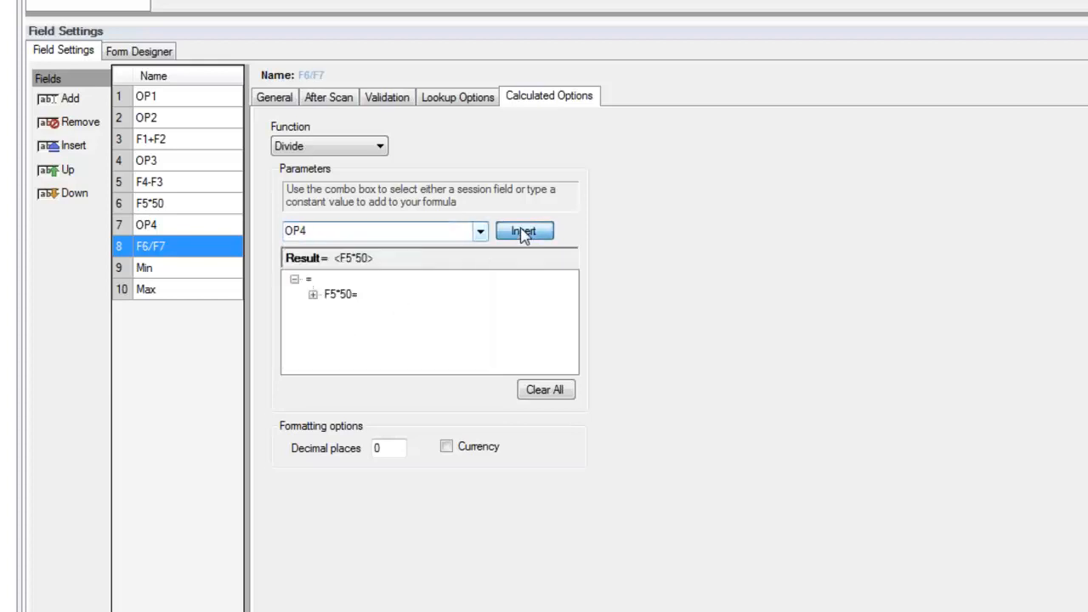
pyautogui.click(520, 234)
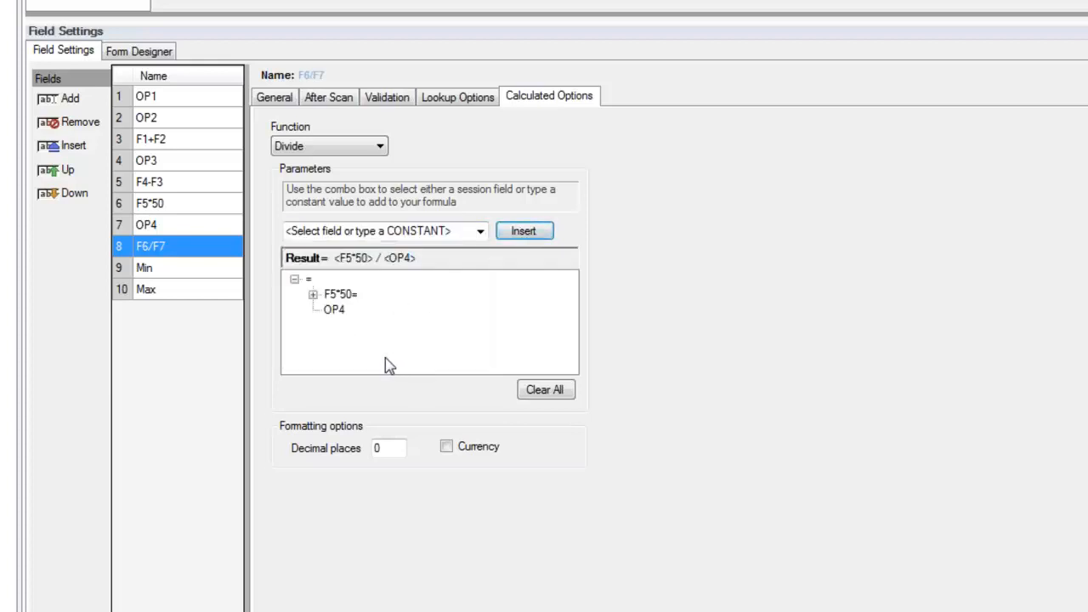
# Set the F6/F7 field's result to 2 decimal places.
pyautogui.doubleClick(384, 448)
pyautogui.write('2')
# Define the Min field's calculation with the MIN function, using OP1 and OP2 as its parameters.
pyautogui.click(180, 270)
pyautogui.click(286, 155)
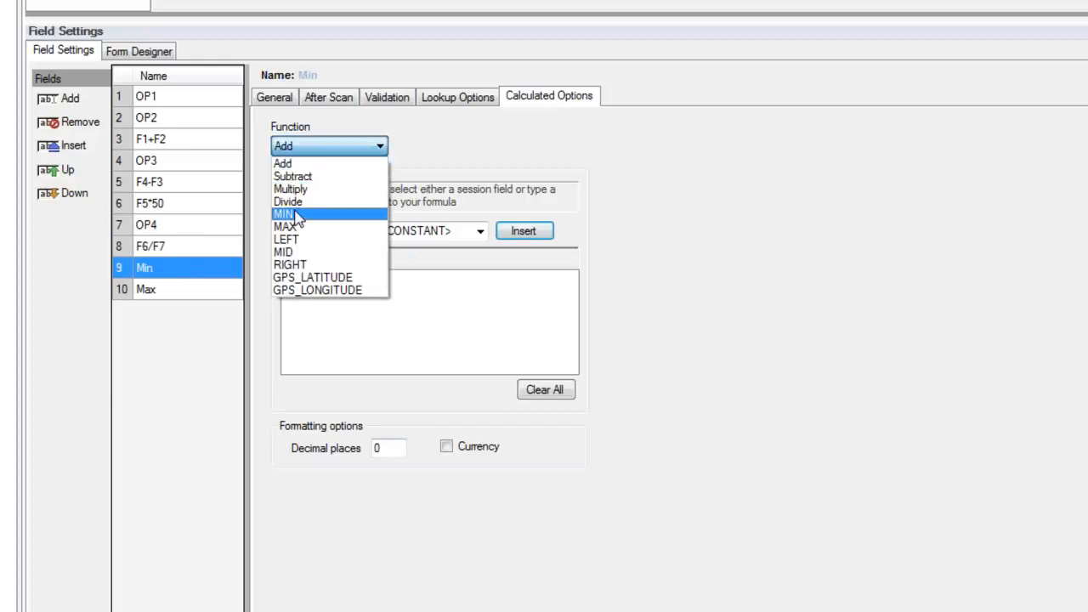
pyautogui.click(298, 217)
pyautogui.click(295, 215)
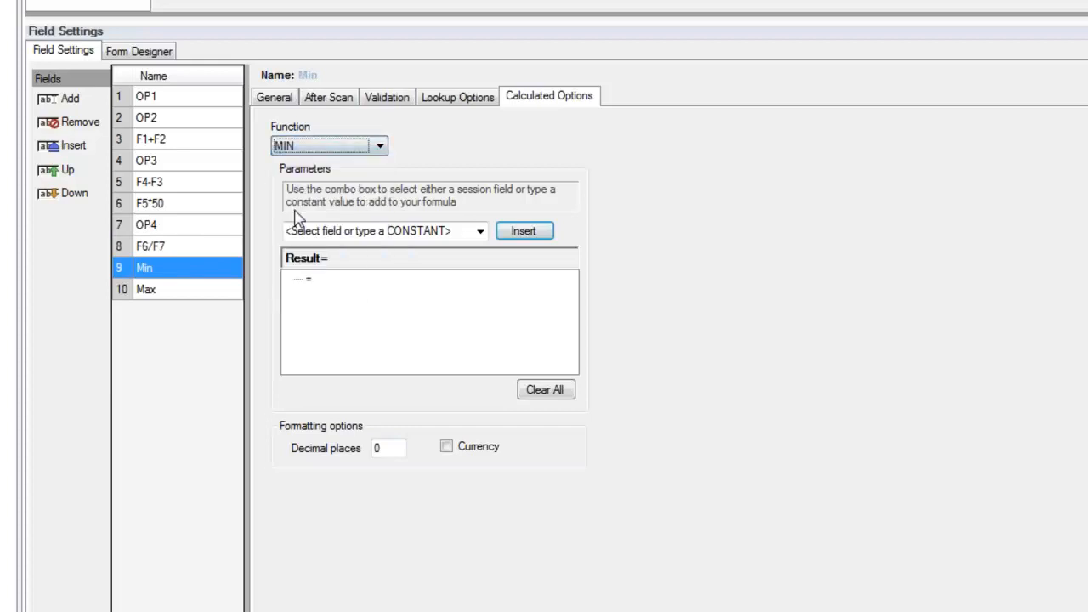
pyautogui.click(480, 231)
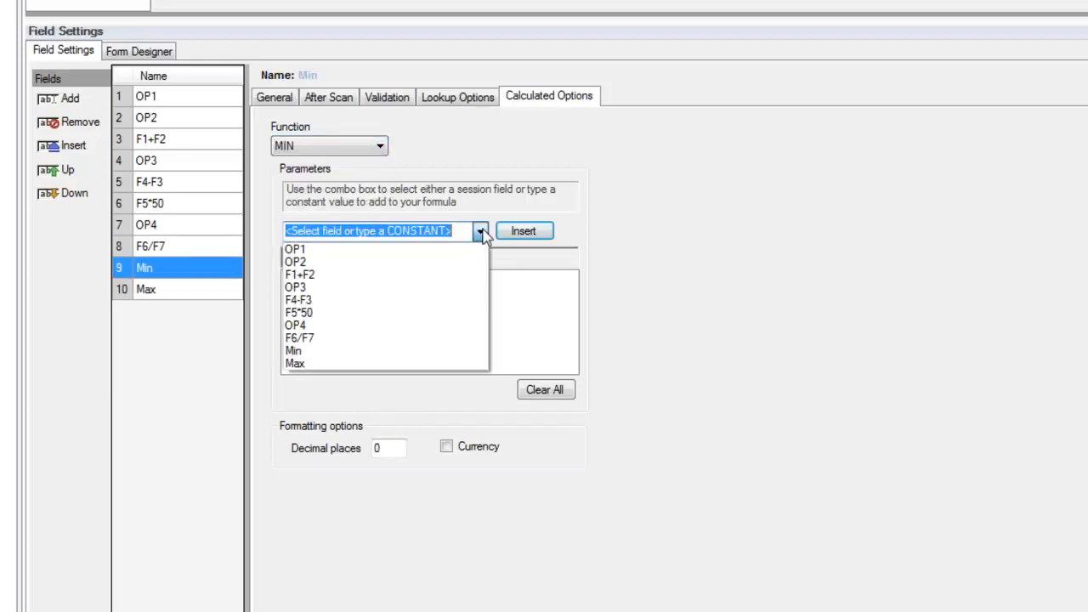
pyautogui.click(295, 247)
pyautogui.click(537, 239)
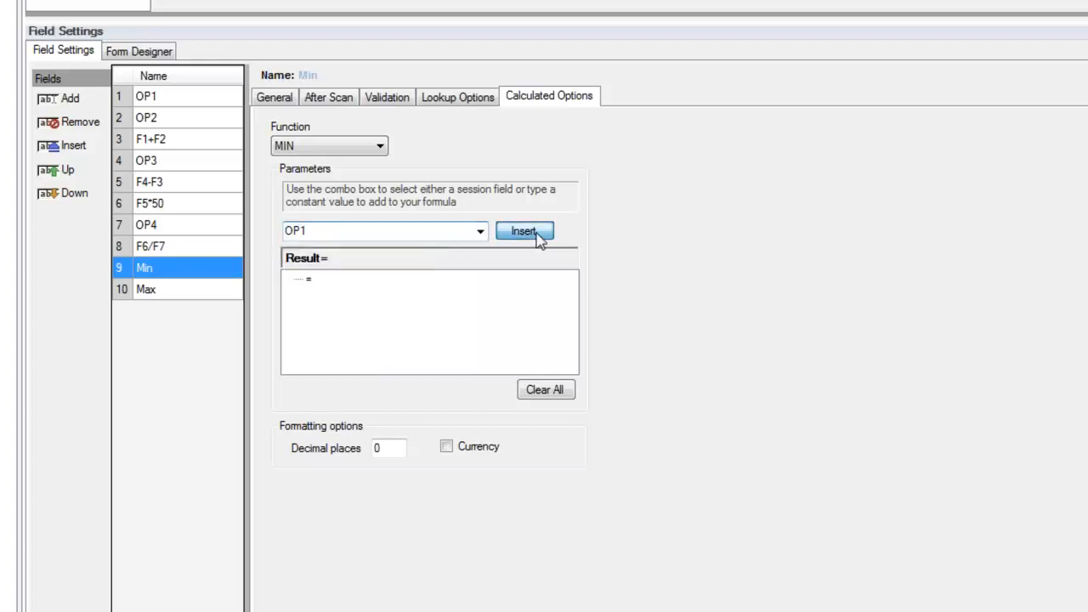
pyautogui.click(481, 232)
pyautogui.click(329, 264)
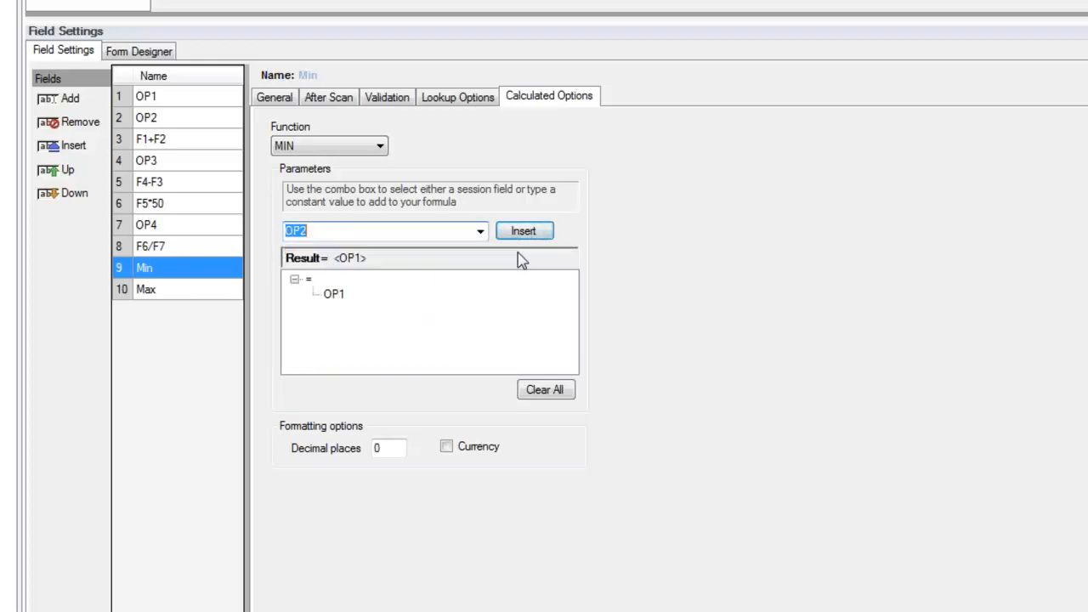
pyautogui.click(535, 234)
# Define the Max field's calculation with the MAX function, using OP1 and OP2 as its parameters.
pyautogui.click(166, 293)
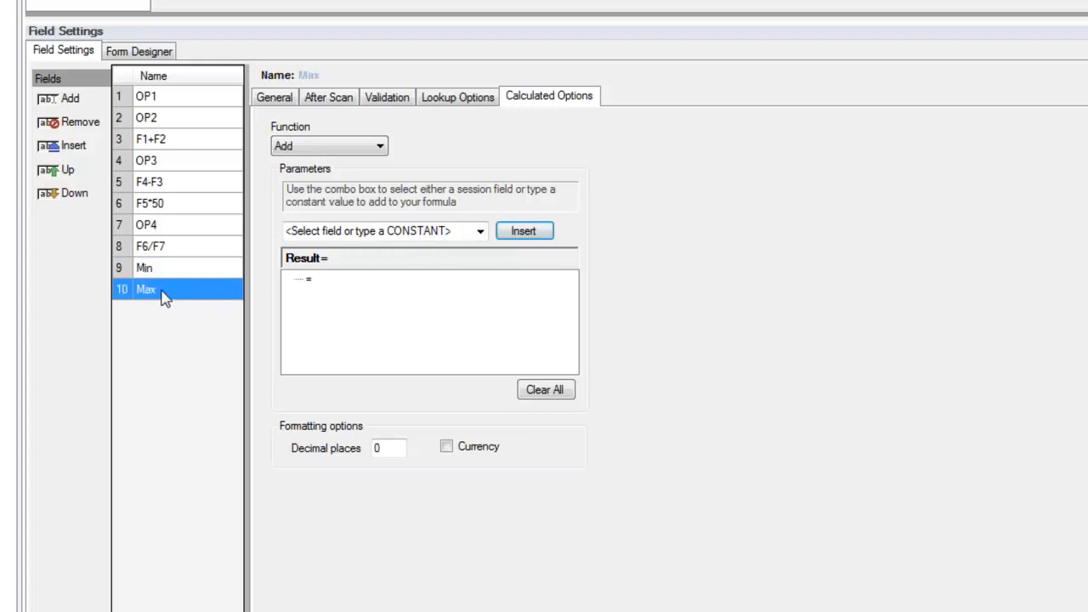
pyautogui.click(379, 148)
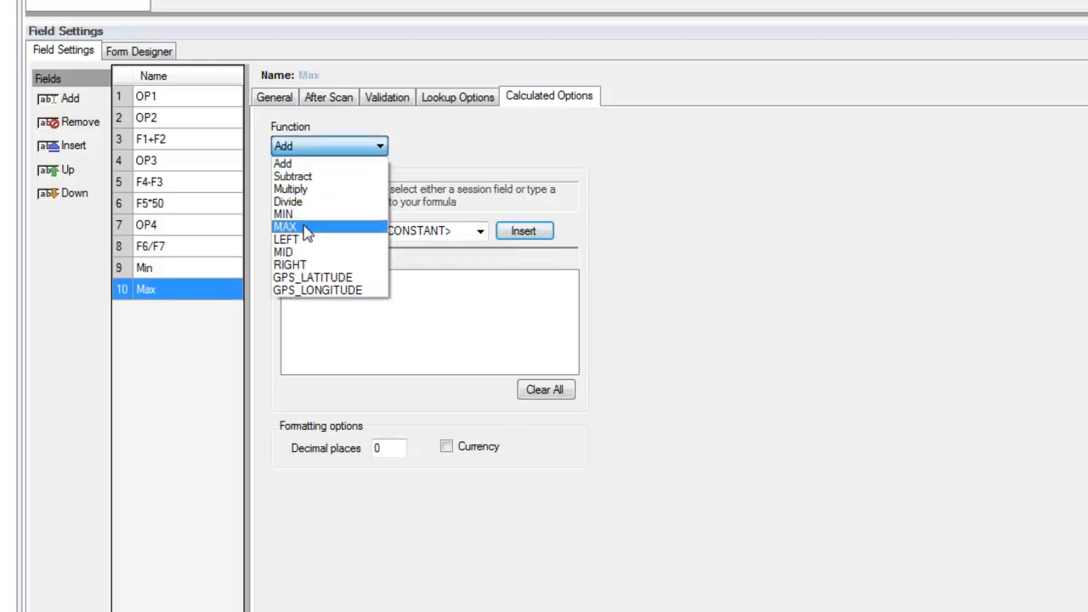
pyautogui.click(306, 226)
pyautogui.click(480, 231)
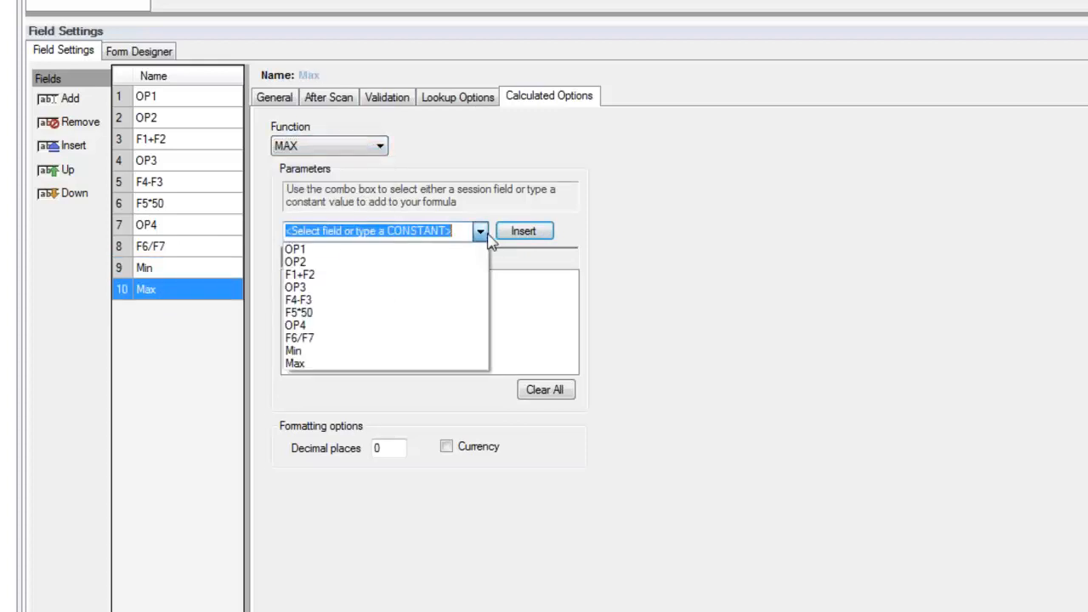
pyautogui.click(323, 247)
pyautogui.click(543, 234)
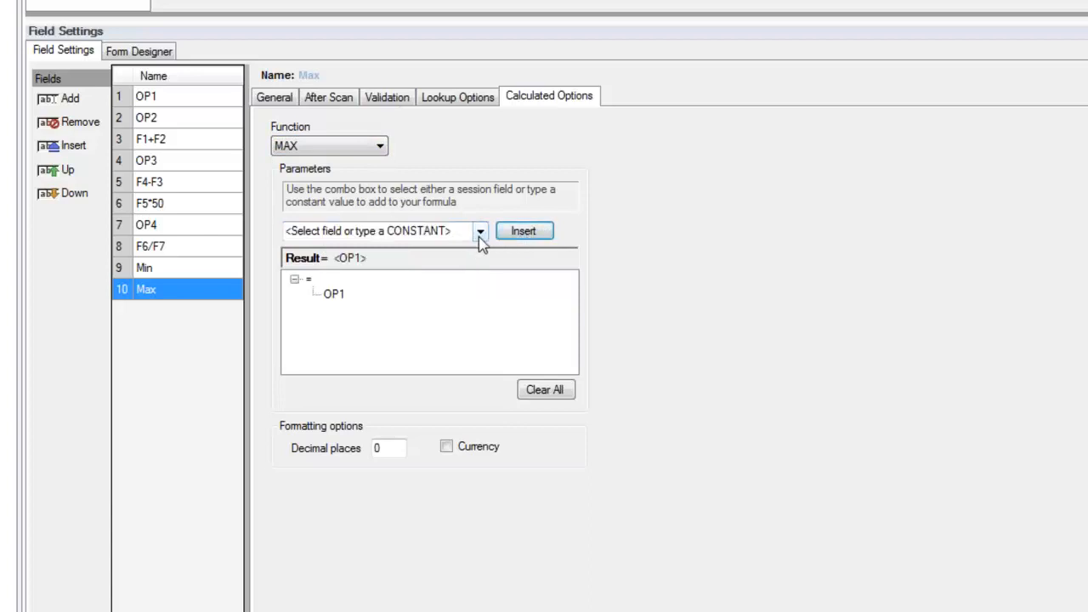
pyautogui.click(481, 231)
pyautogui.click(365, 263)
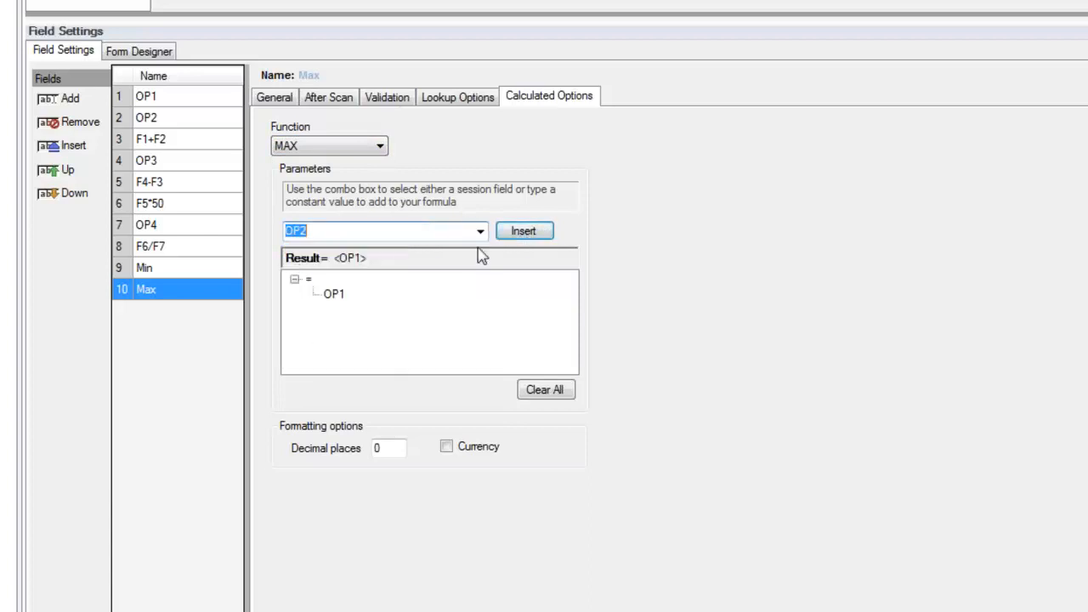
pyautogui.click(523, 231)
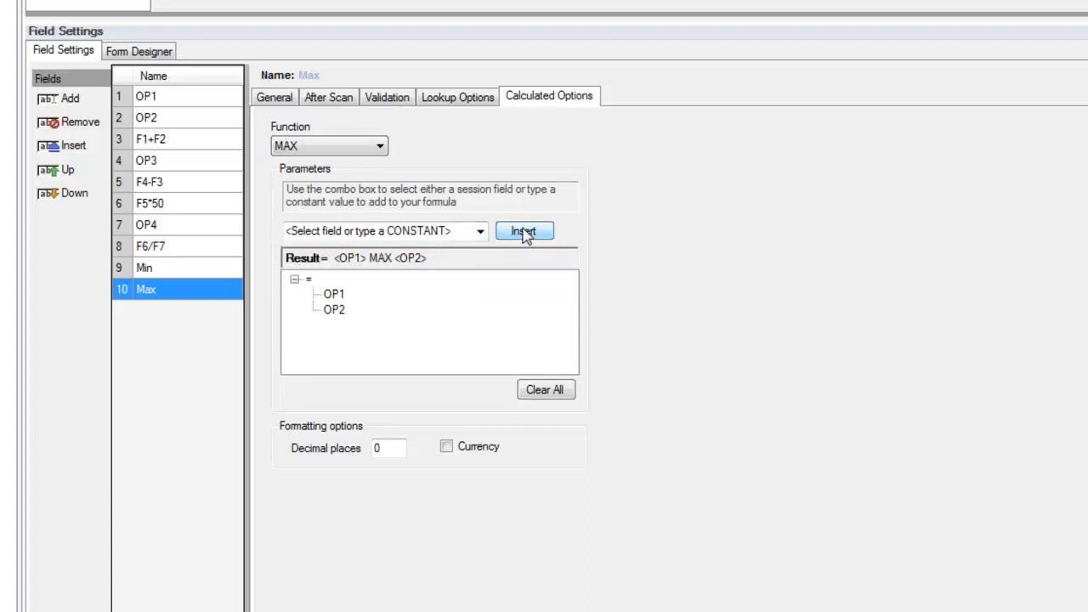
# Build the default form for Session 01 from its current field settings.
pyautogui.click(267, 100)
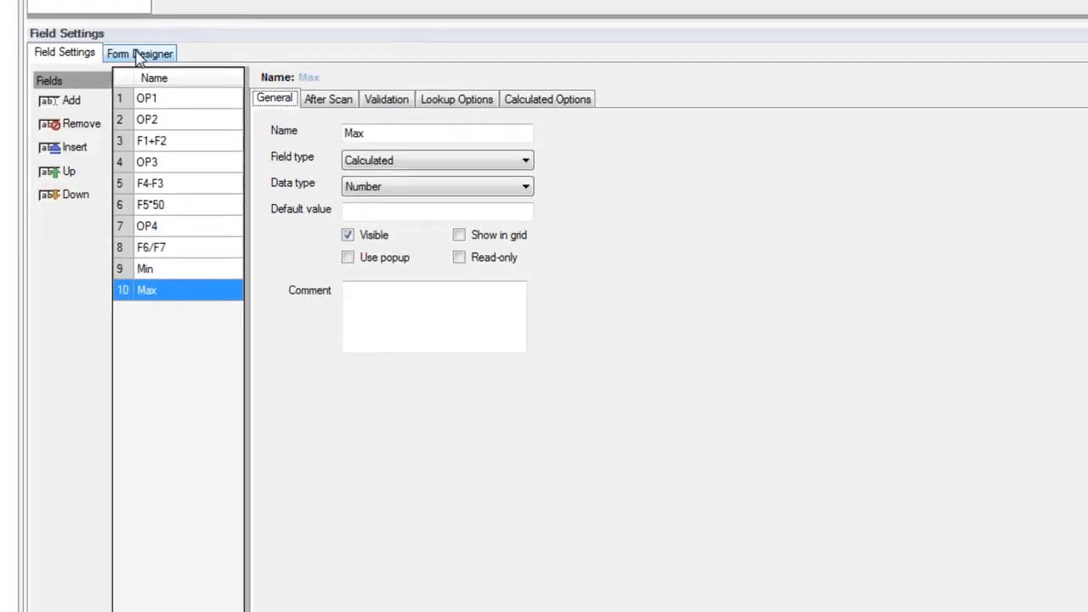
pyautogui.click(139, 51)
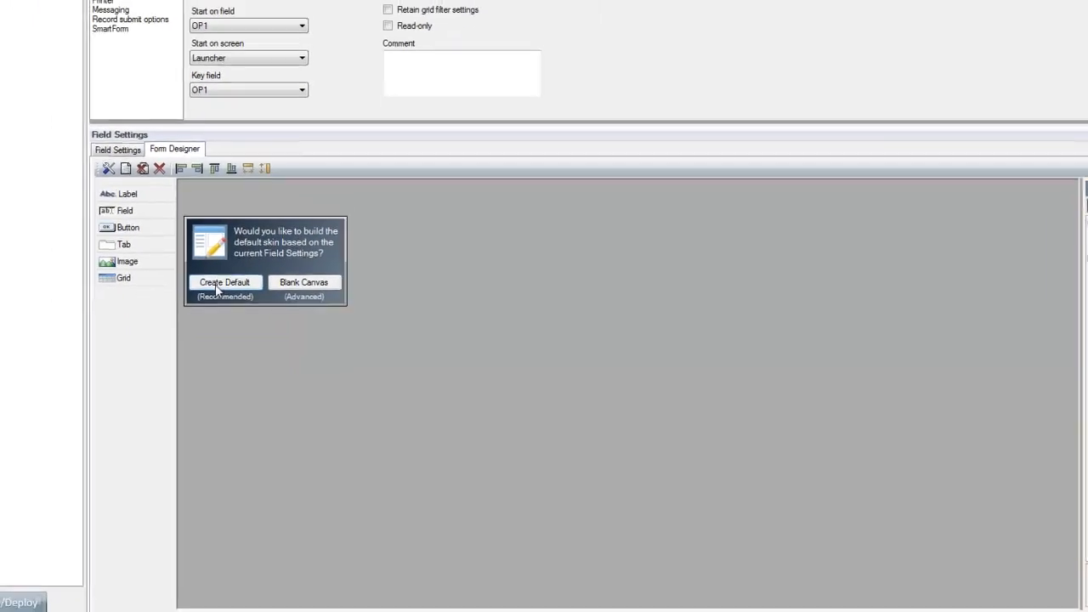
pyautogui.click(214, 264)
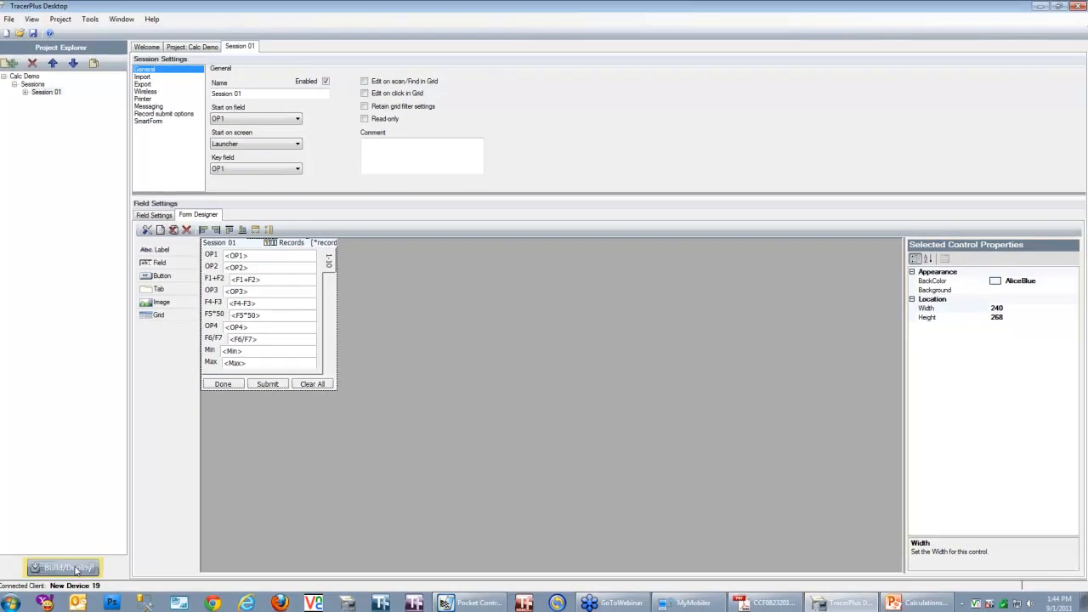
# Build the Calc Demo project and deploy it to the connected client device, using the Build and deploy option.
pyautogui.click(60, 569)
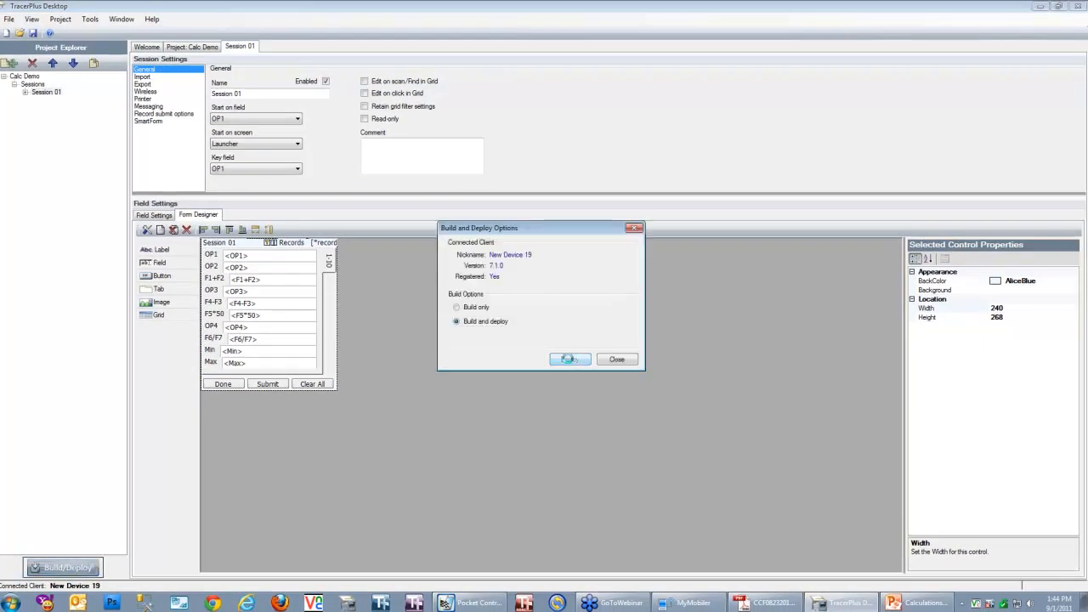
pyautogui.click(569, 359)
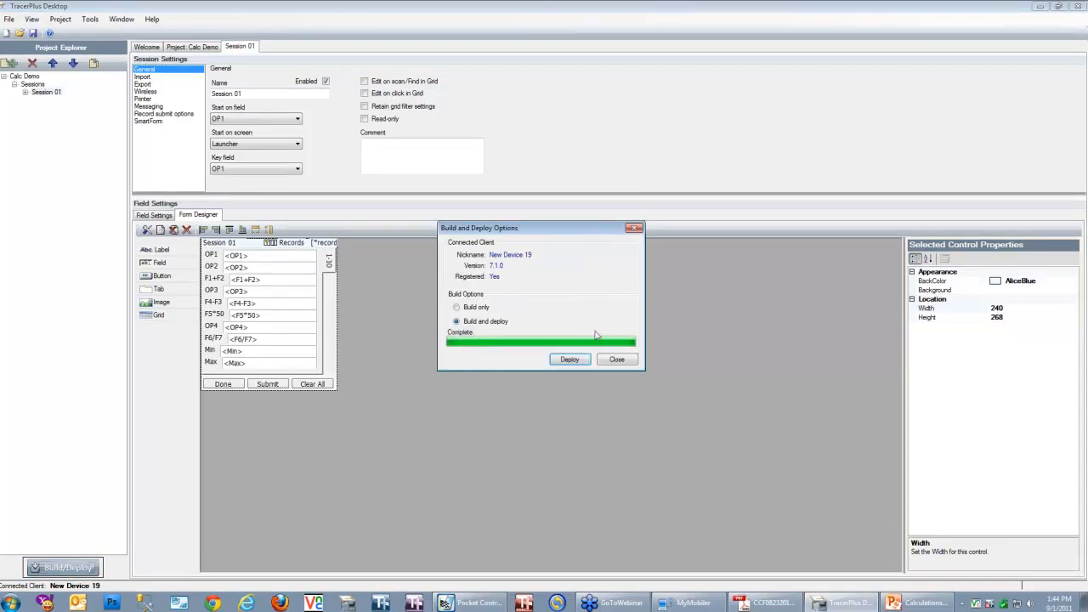
pyautogui.click(617, 359)
# Switch to MyMobiler, bring its window to the middle of the desktop, and open Session 01 for data entry.
pyautogui.click(688, 602)
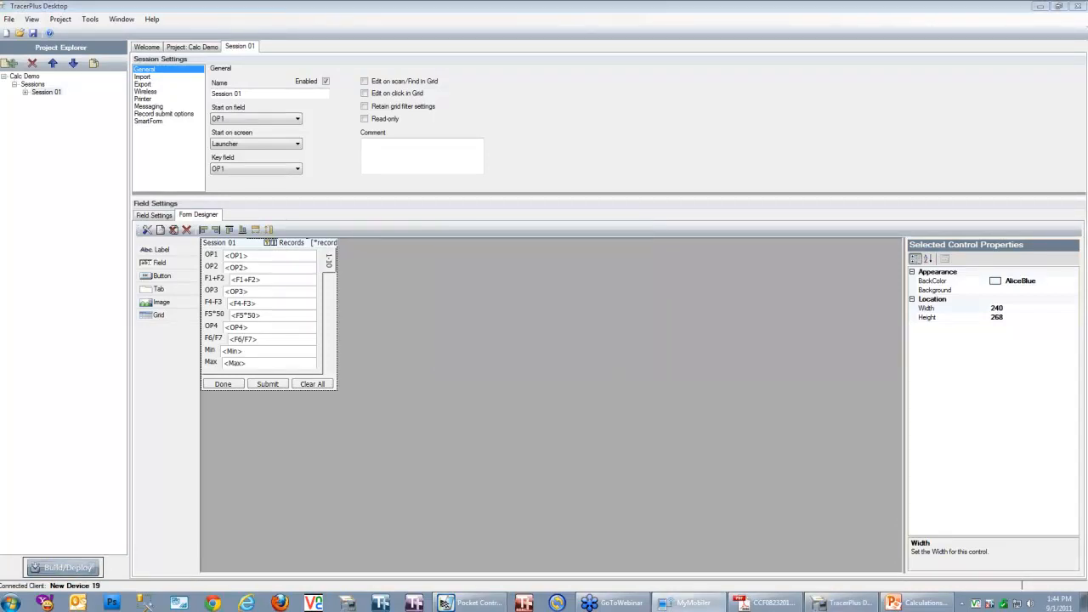
pyautogui.moveTo(889, 53); pyautogui.dragTo(551, 56)
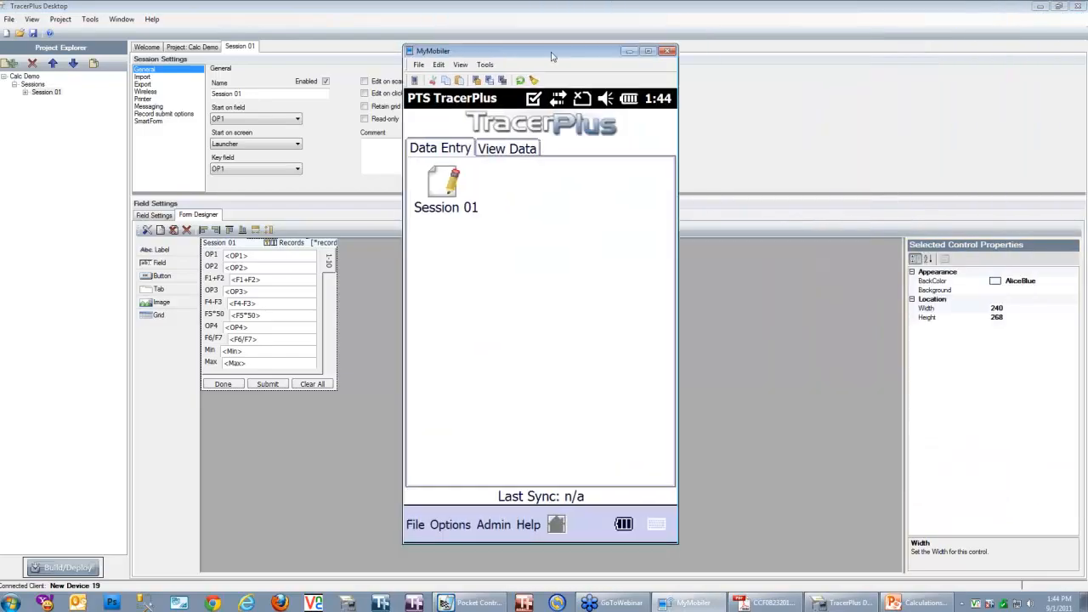
pyautogui.click(444, 193)
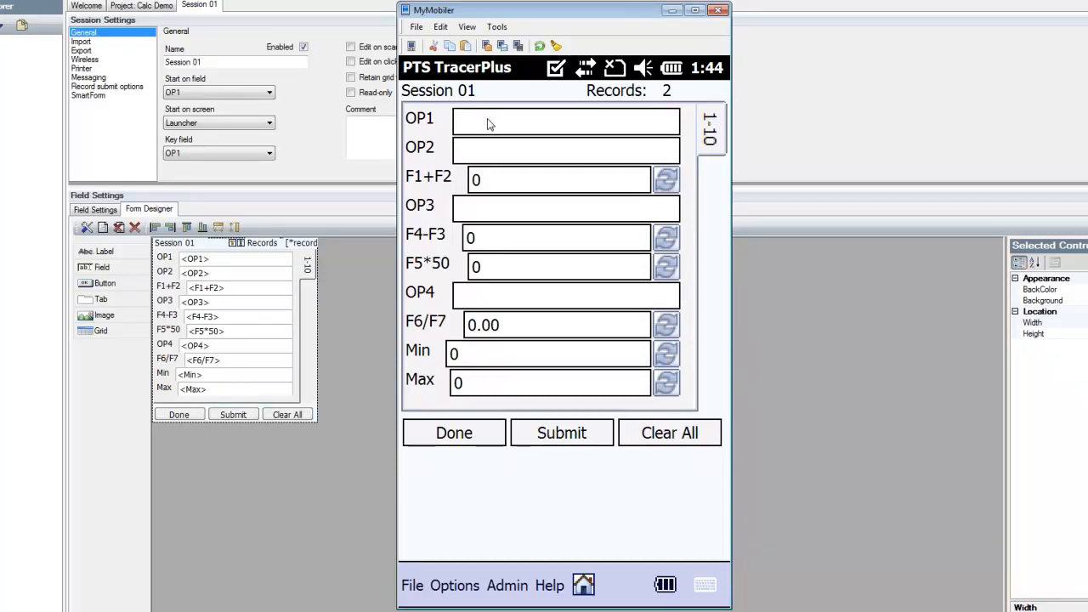
# Enter test values on the device form: 20 for OP1, 50 for OP2, 150 for OP3 and 25 for OP4.
pyautogui.write('20')
pyautogui.press('Tab')
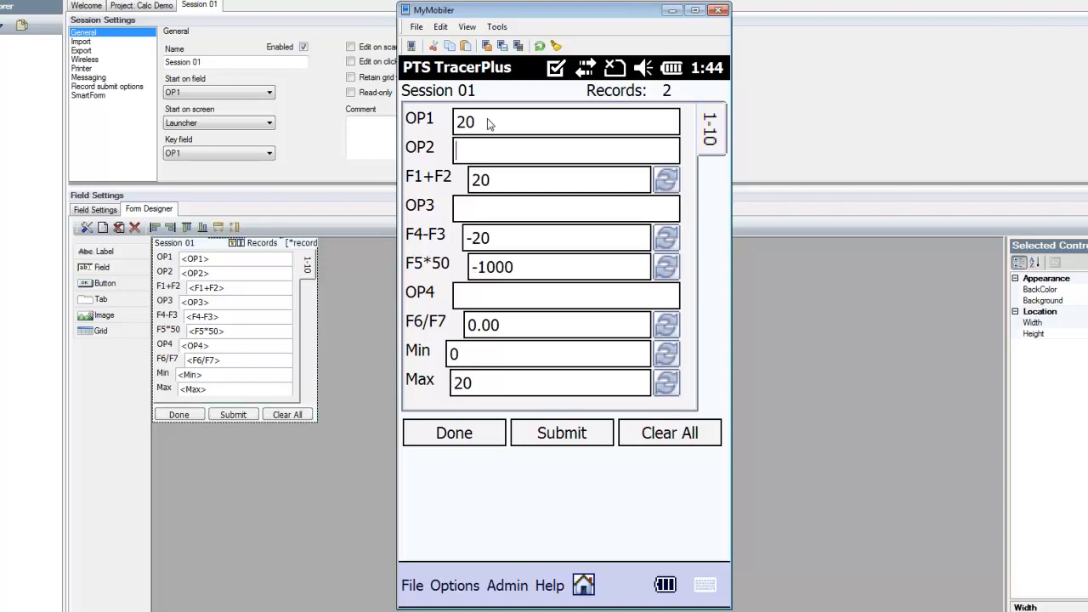
pyautogui.write('50')
pyautogui.press('Tab')
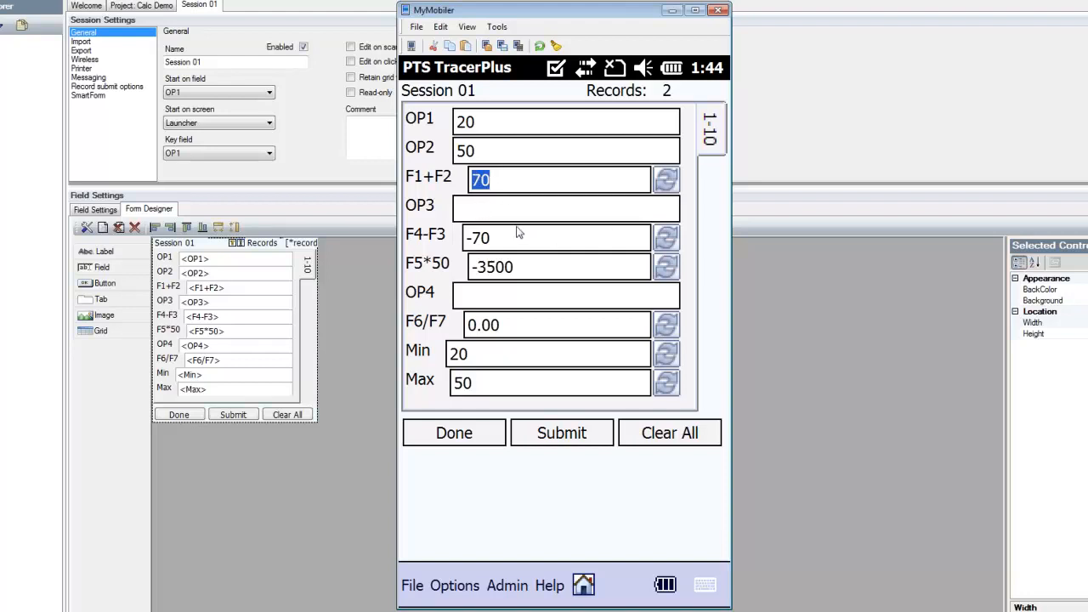
pyautogui.click(466, 216)
pyautogui.write('150')
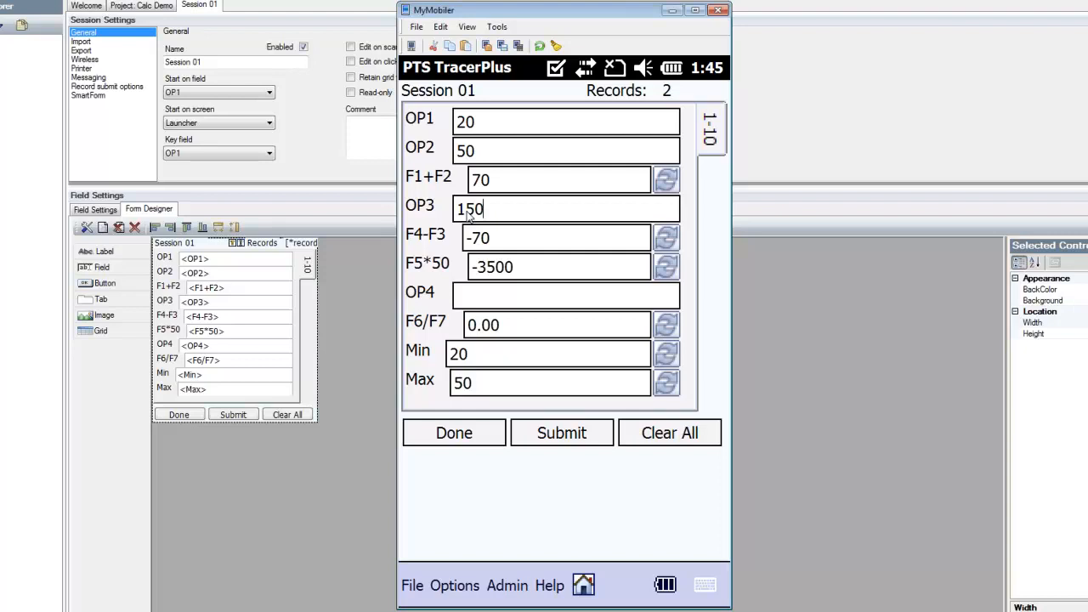
pyautogui.press('Tab')
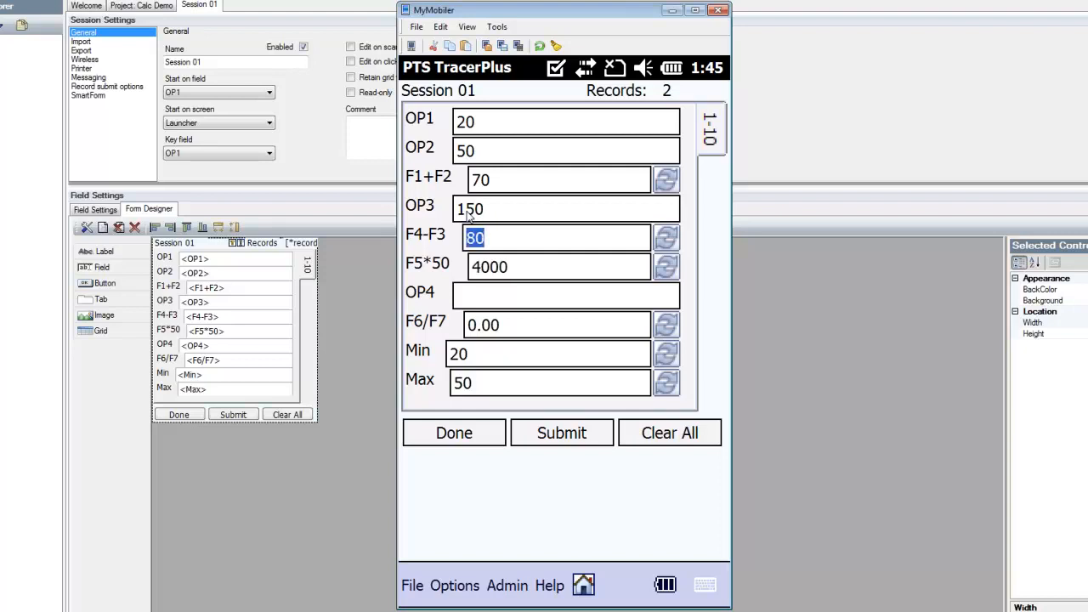
pyautogui.click(481, 297)
pyautogui.write('25')
pyautogui.press('Tab')
# Change OP1 to 30 and OP2 to 25 so that the dependent calculated fields recalculate.
pyautogui.click(493, 156)
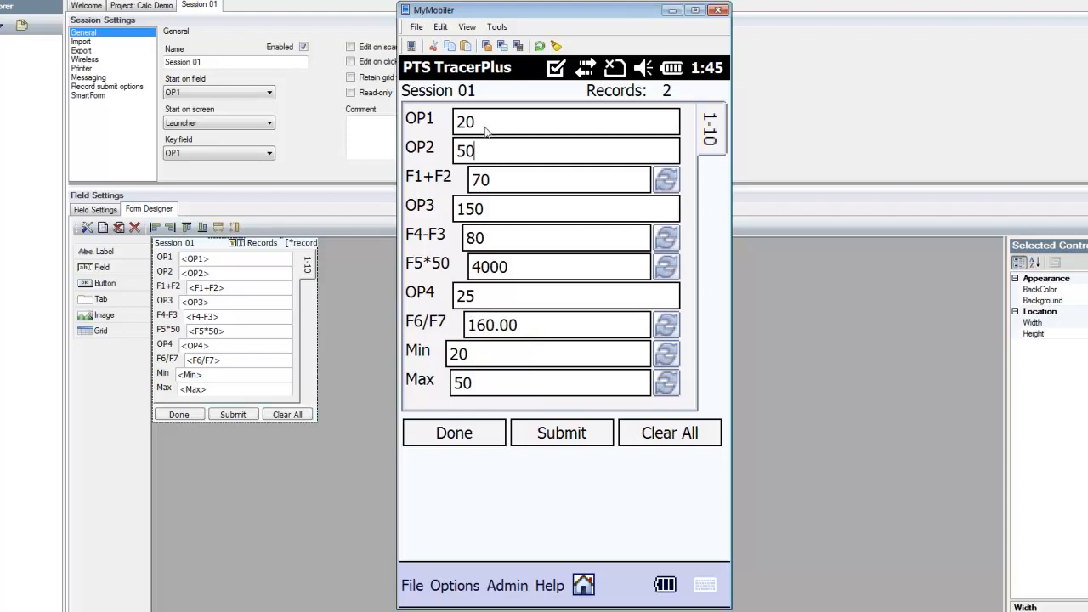
pyautogui.doubleClick(458, 126)
pyautogui.write('30')
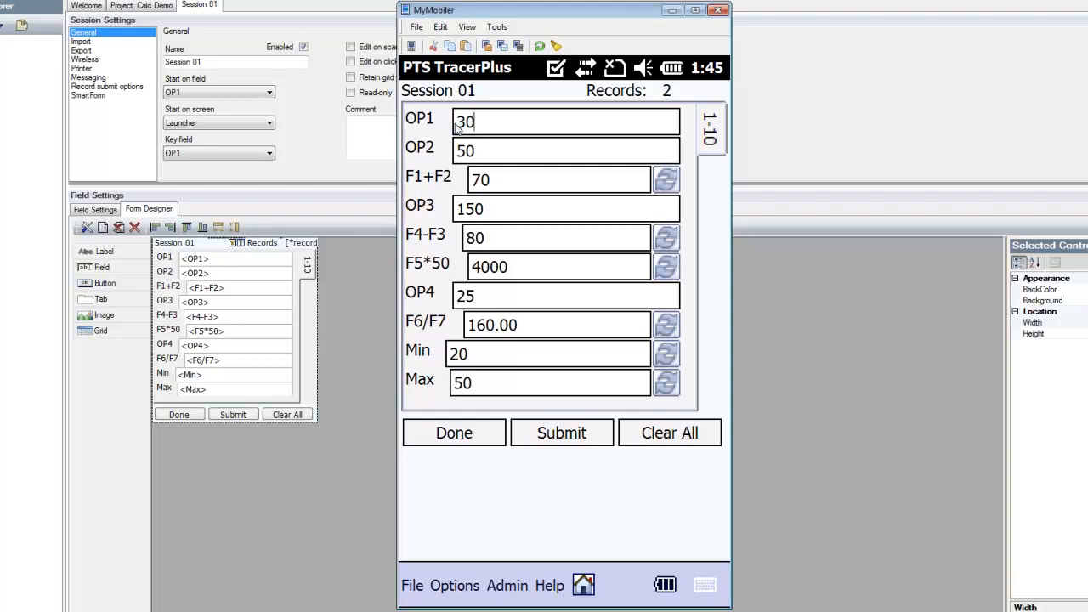
pyautogui.press('Tab')
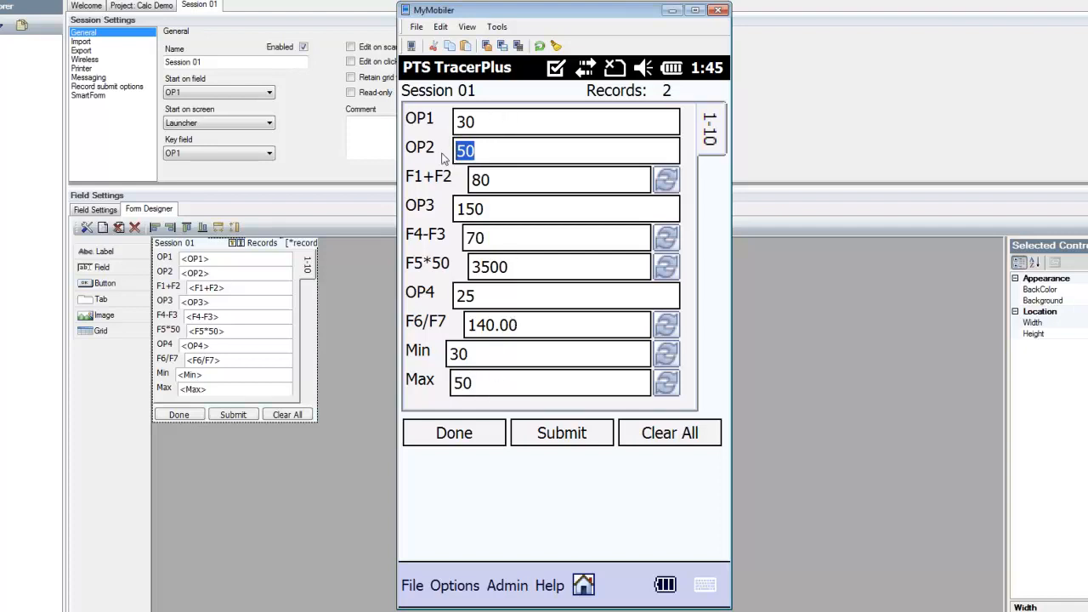
pyautogui.write('25')
pyautogui.press('Tab')
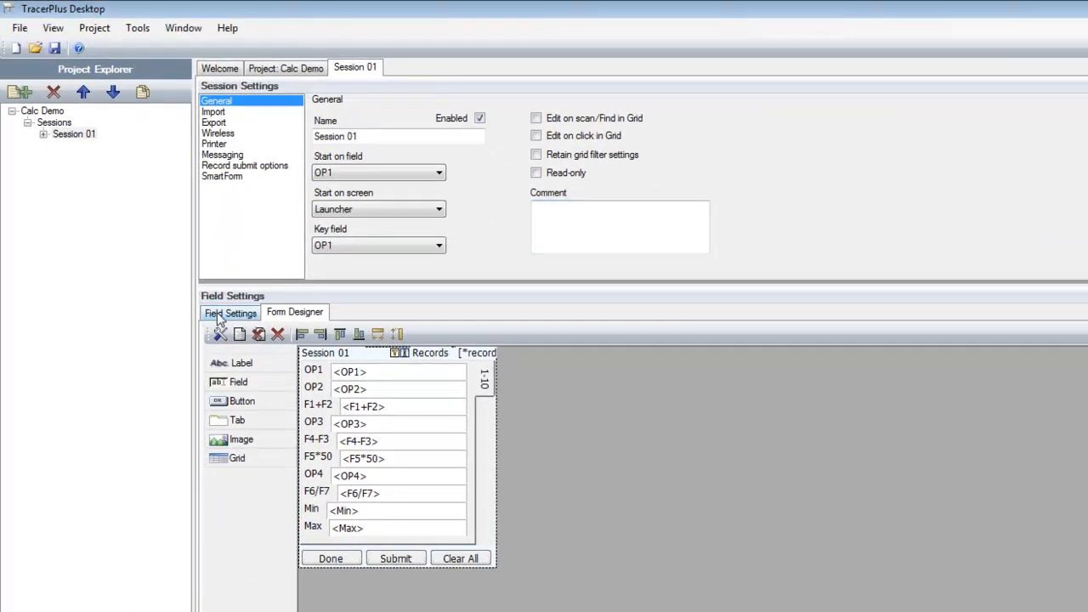
# Back in TracerPlus Desktop, add a second session to the Calc Demo project and rename its Field 1 as Scan.
pyautogui.click(20, 93)
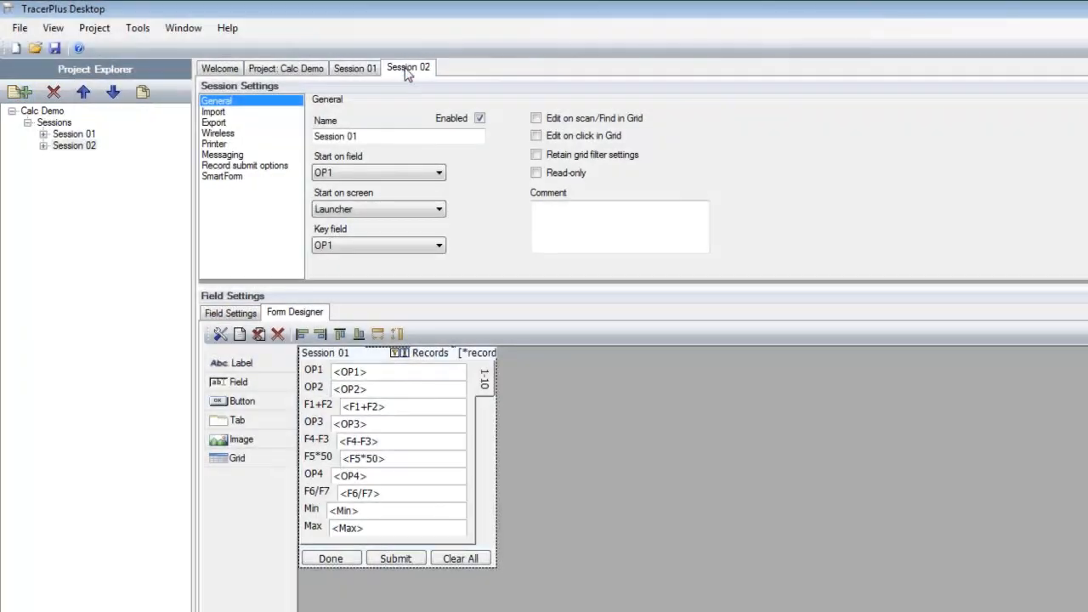
pyautogui.click(404, 68)
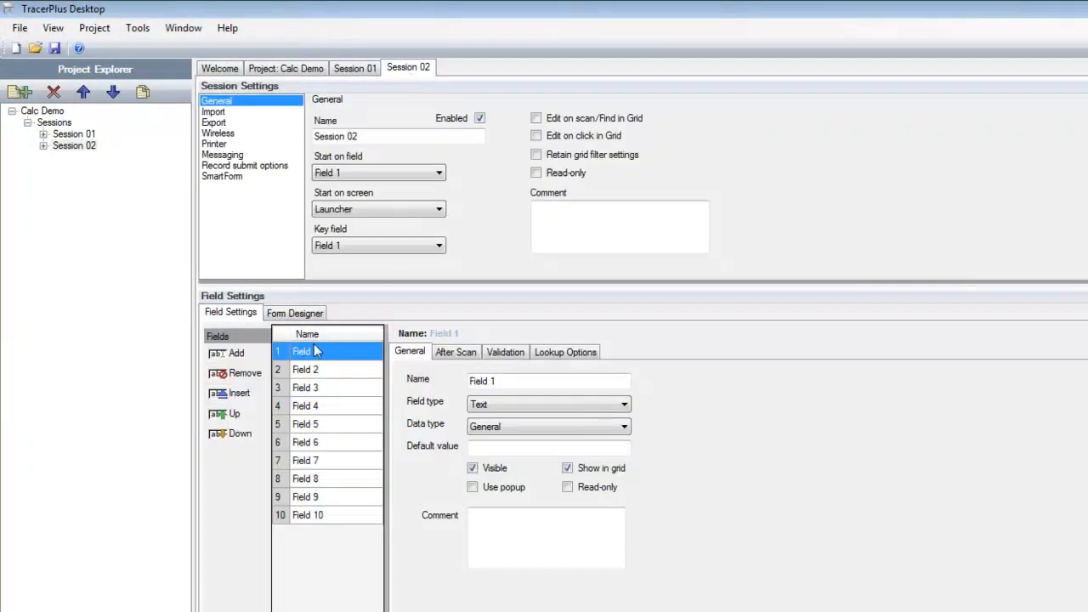
pyautogui.click(321, 350)
pyautogui.write('Scan')
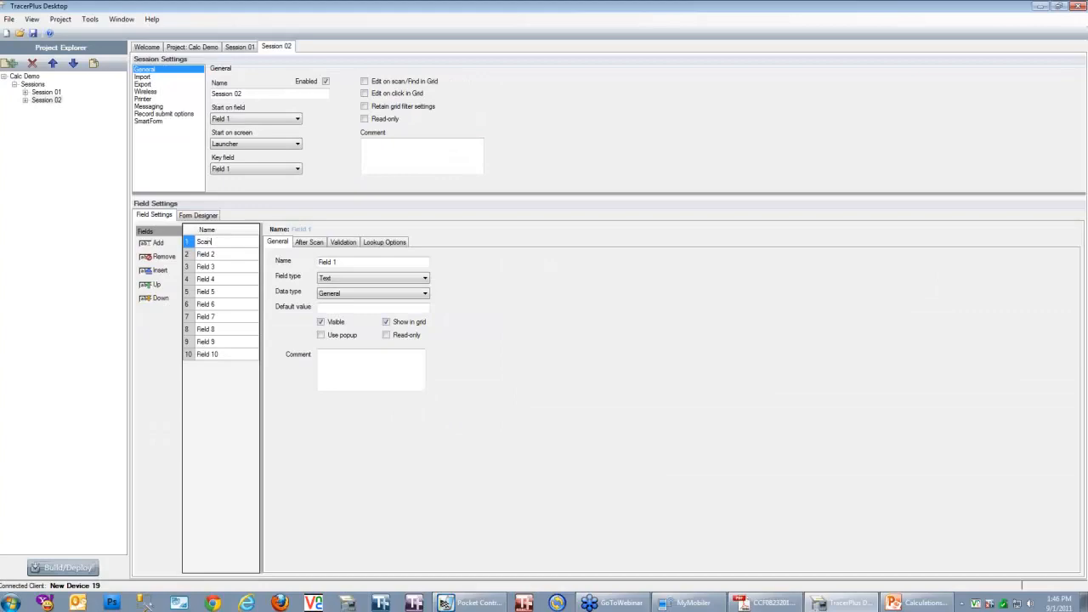
pyautogui.press('Return')
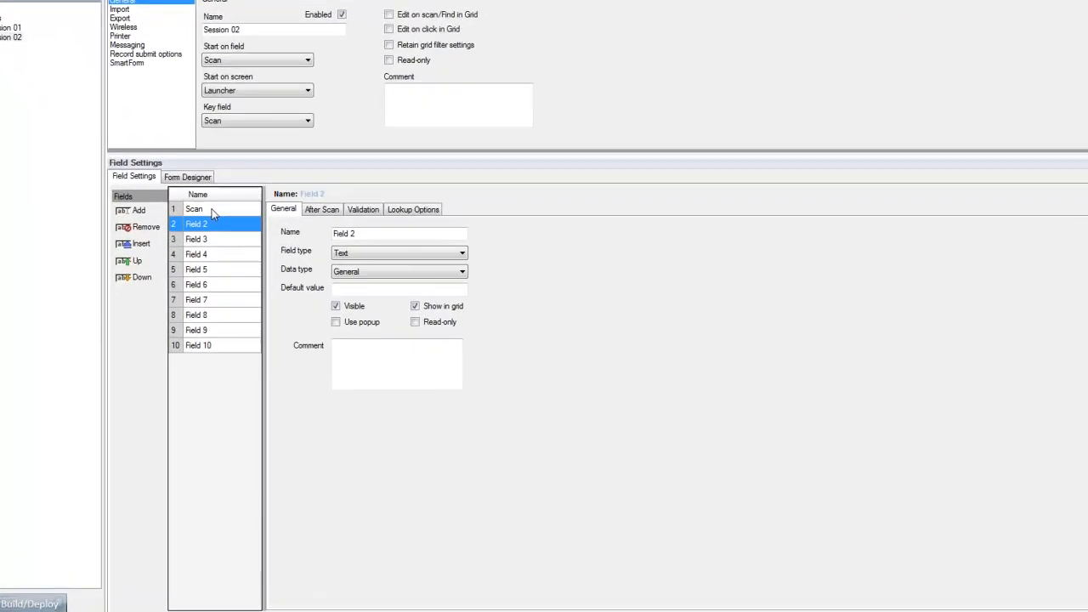
# Rename Session 02's Field 2 as Left3 and Field 3 as Mid3.
pyautogui.write('Left')
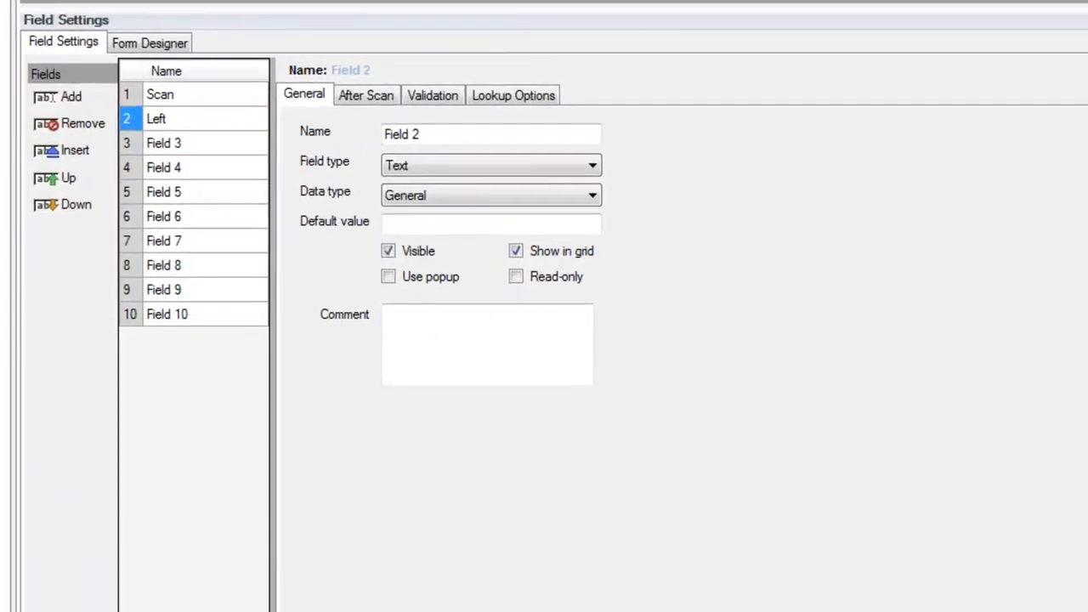
pyautogui.write('3')
pyautogui.press('Return')
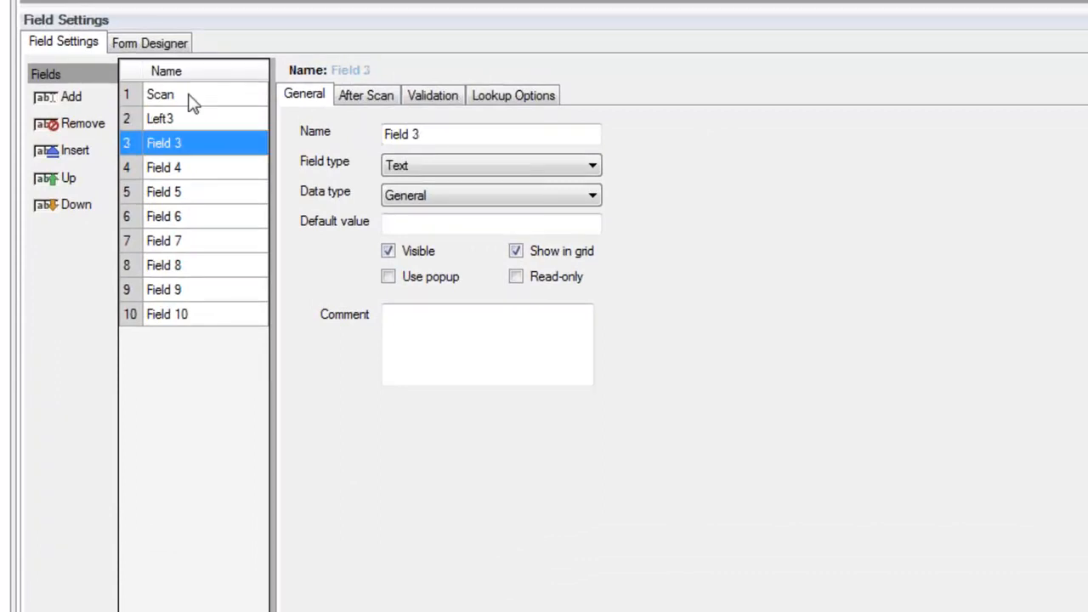
pyautogui.write('Mid')
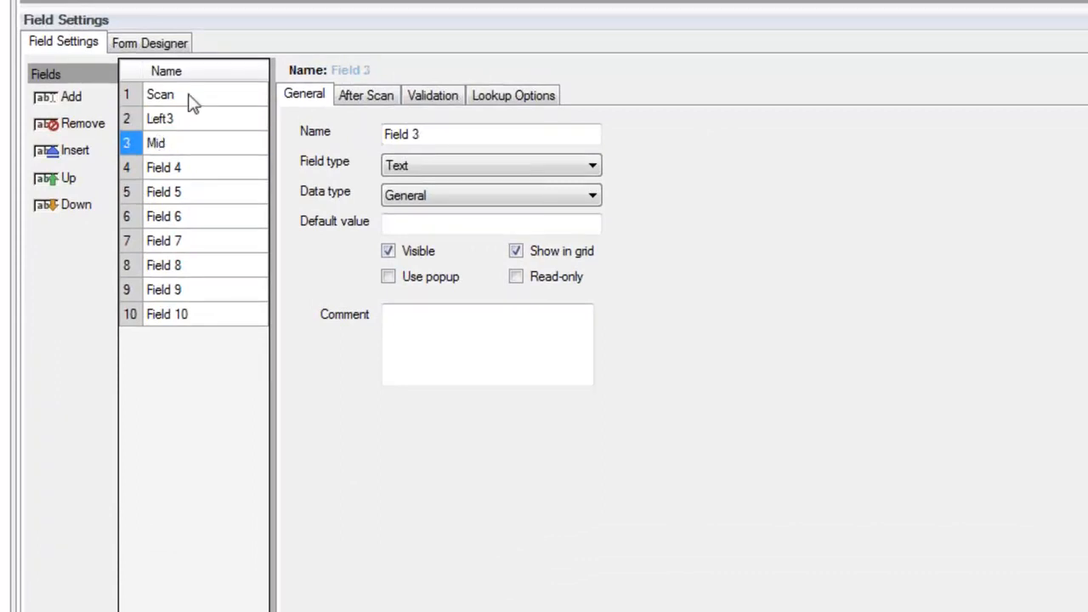
pyautogui.write('3')
pyautogui.press('Return')
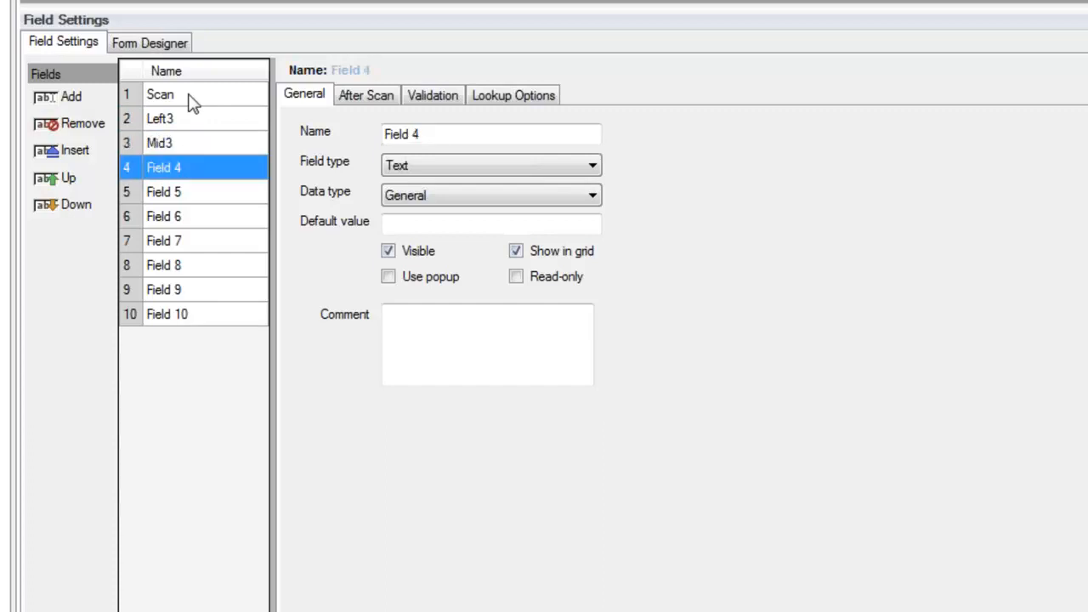
# Rename Session 02's Field 4 as Right3.
pyautogui.write('Right3')
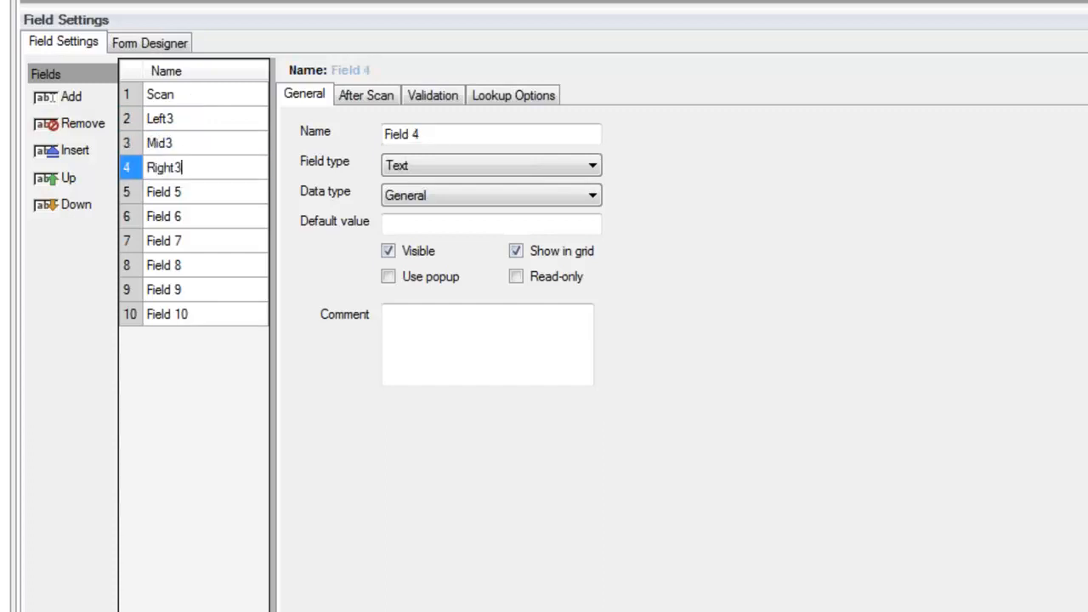
pyautogui.press('Return')
pyautogui.press('Return')
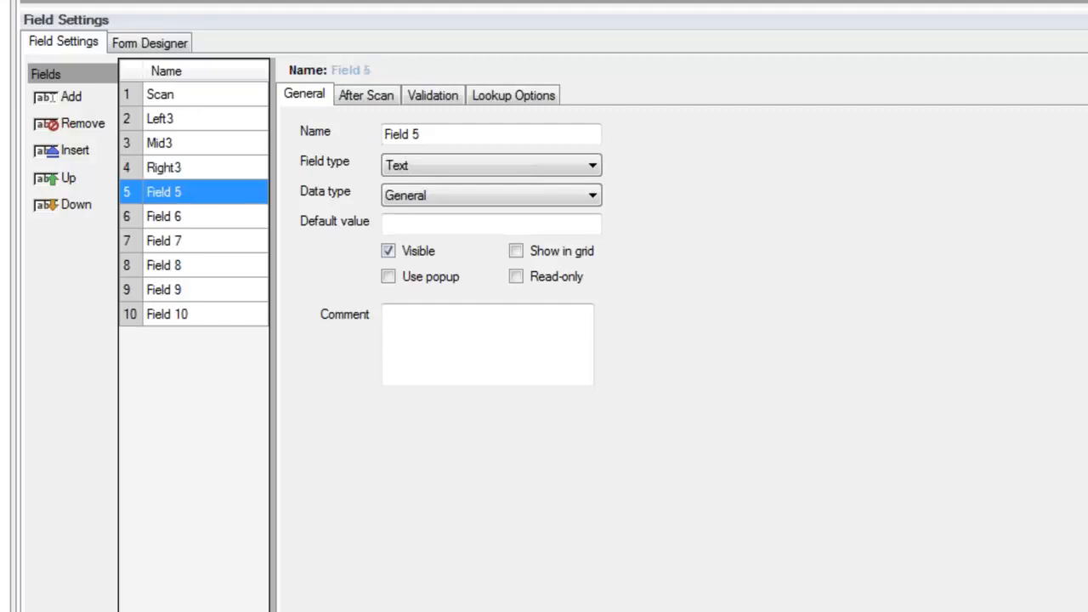
# Set the field type of Left3, Mid3 and Right3 to Calculated.
pyautogui.click(189, 101)
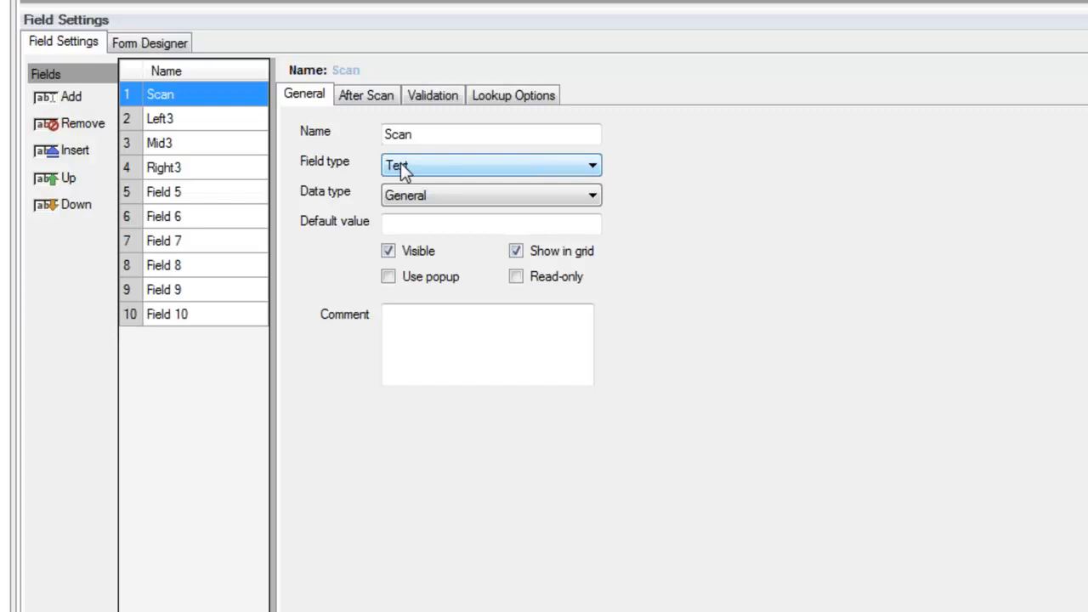
pyautogui.click(162, 120)
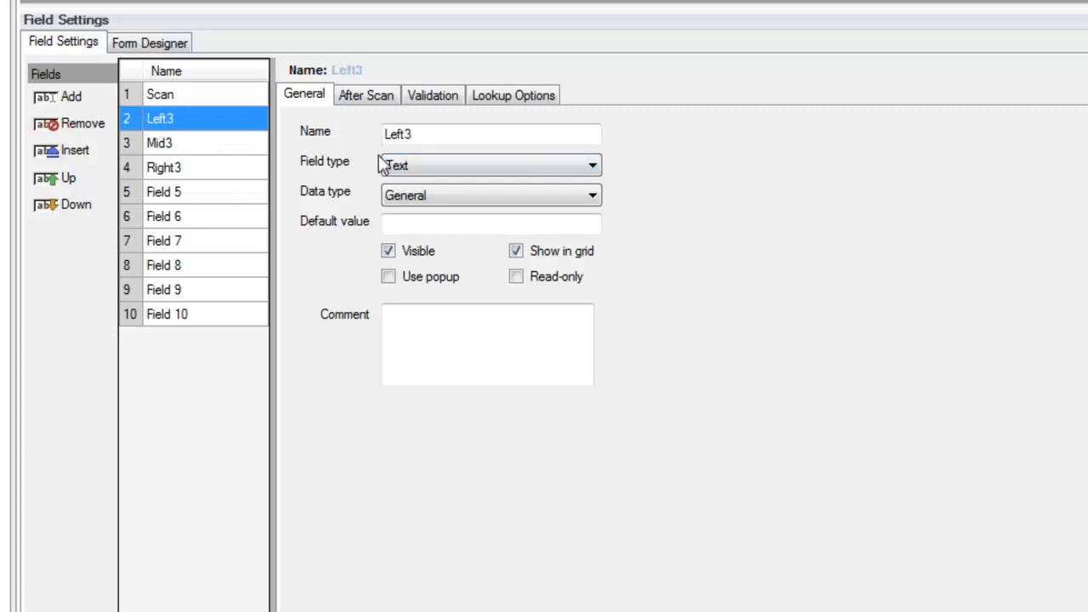
pyautogui.click(404, 167)
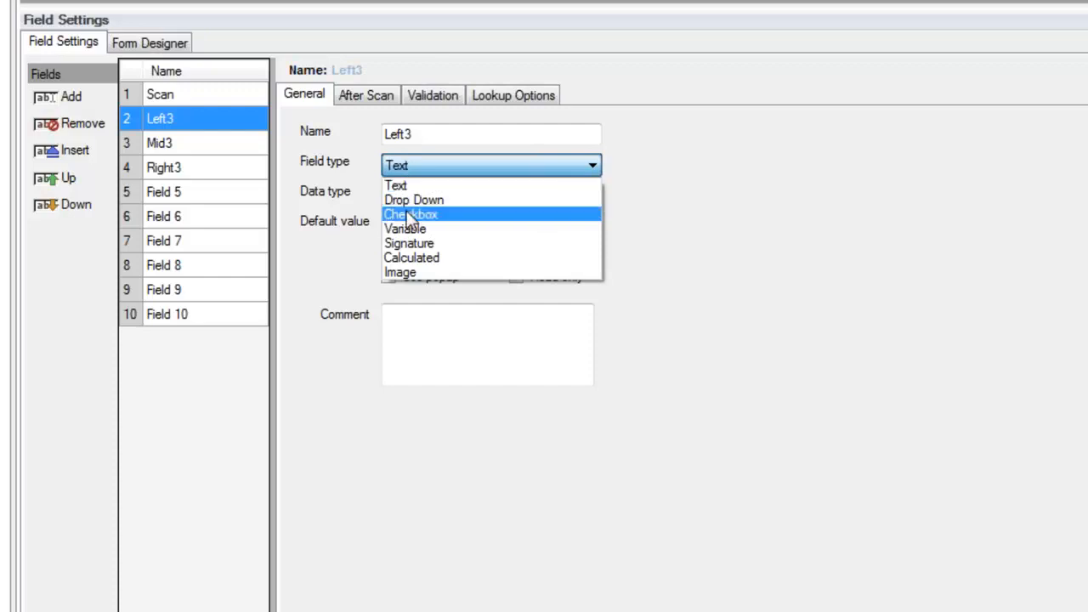
pyautogui.click(411, 259)
pyautogui.click(194, 145)
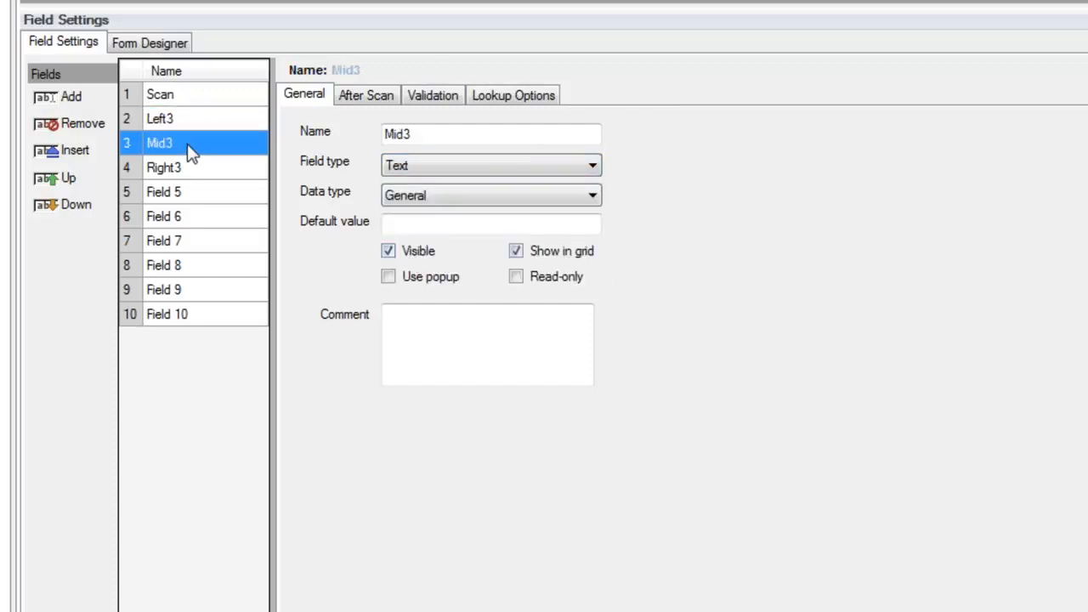
pyautogui.click(416, 170)
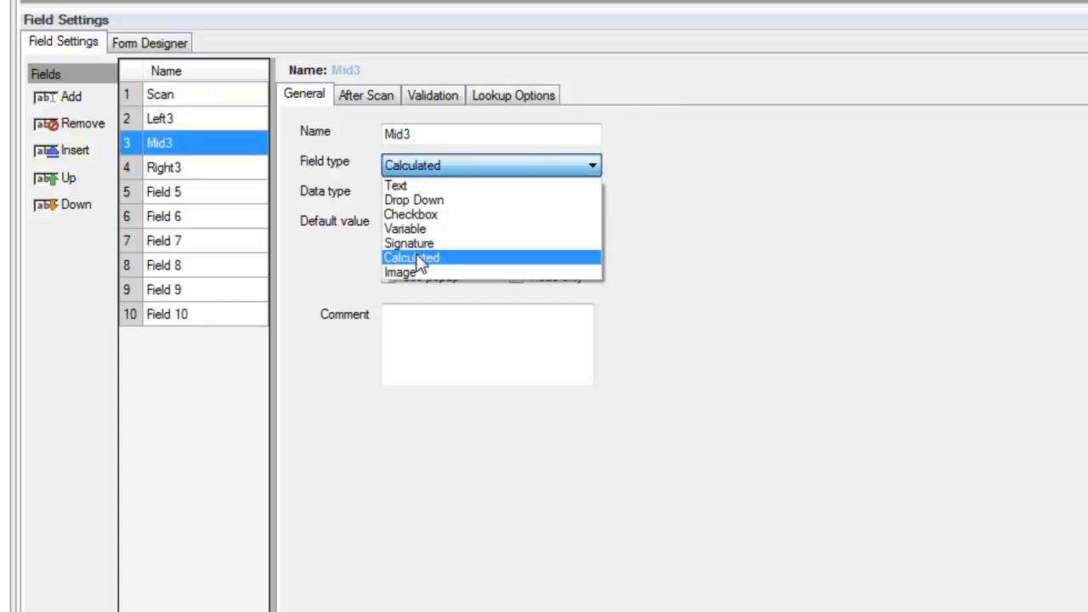
pyautogui.click(419, 258)
pyautogui.click(208, 170)
pyautogui.click(421, 166)
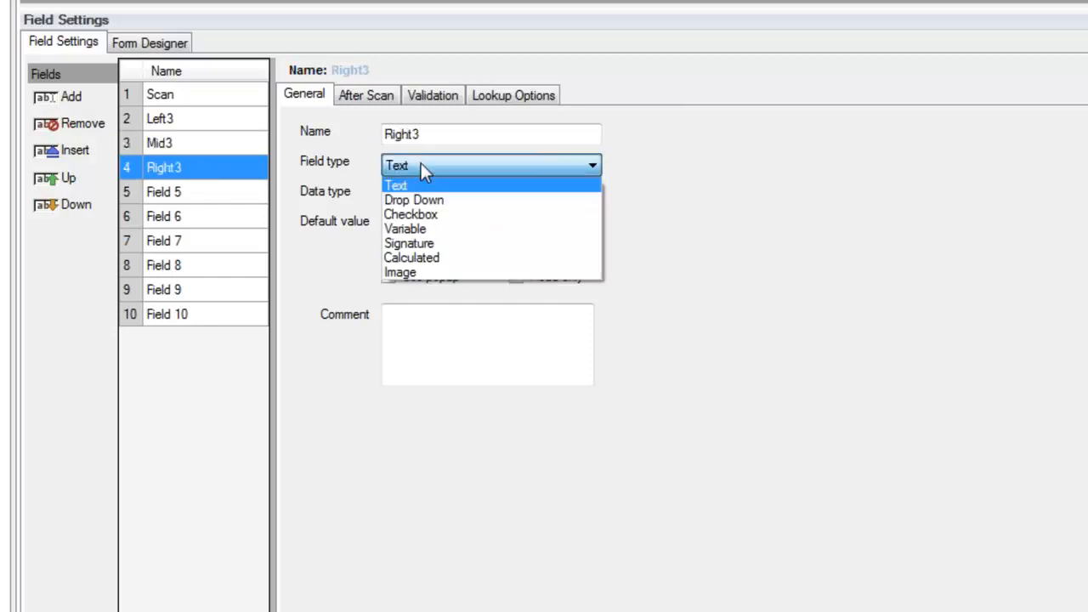
pyautogui.click(415, 257)
# Configure Left3's calculation with the LEFT function, Scan as the source field and a stop INDEX value of 3.
pyautogui.click(168, 123)
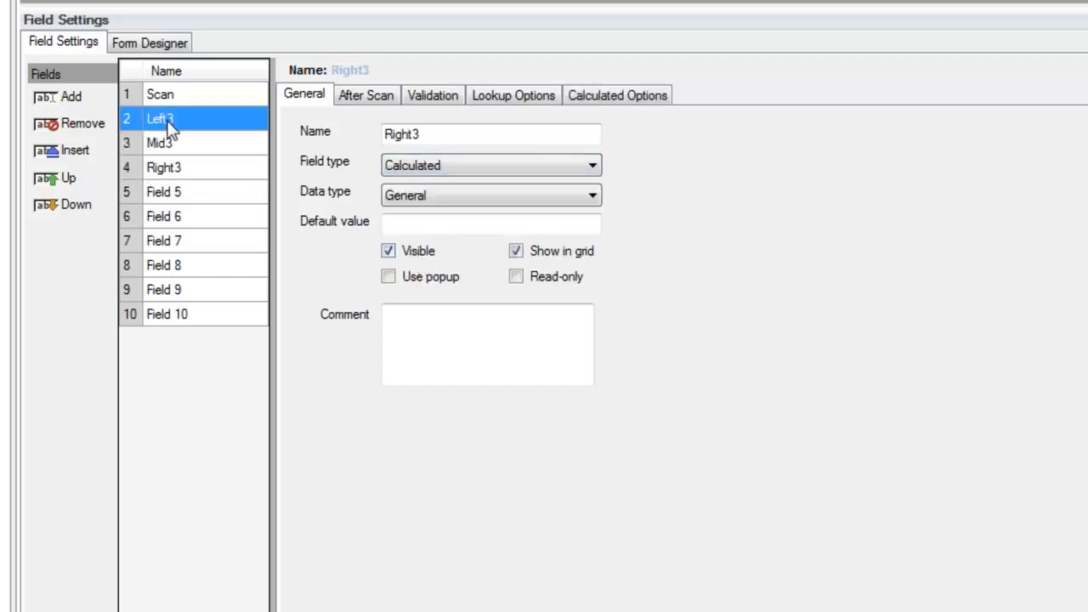
pyautogui.click(599, 99)
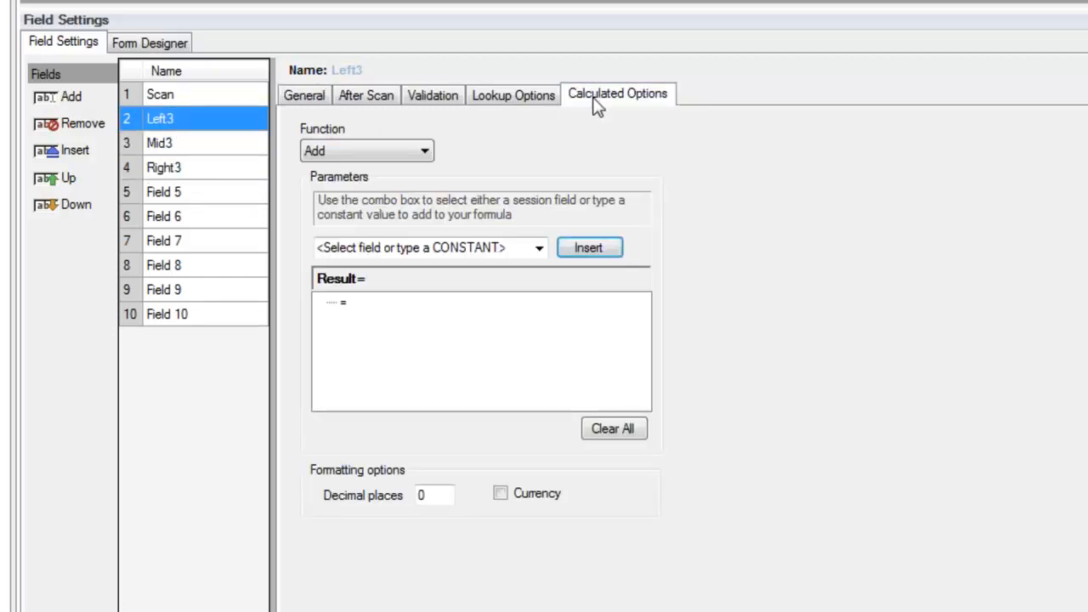
pyautogui.click(430, 156)
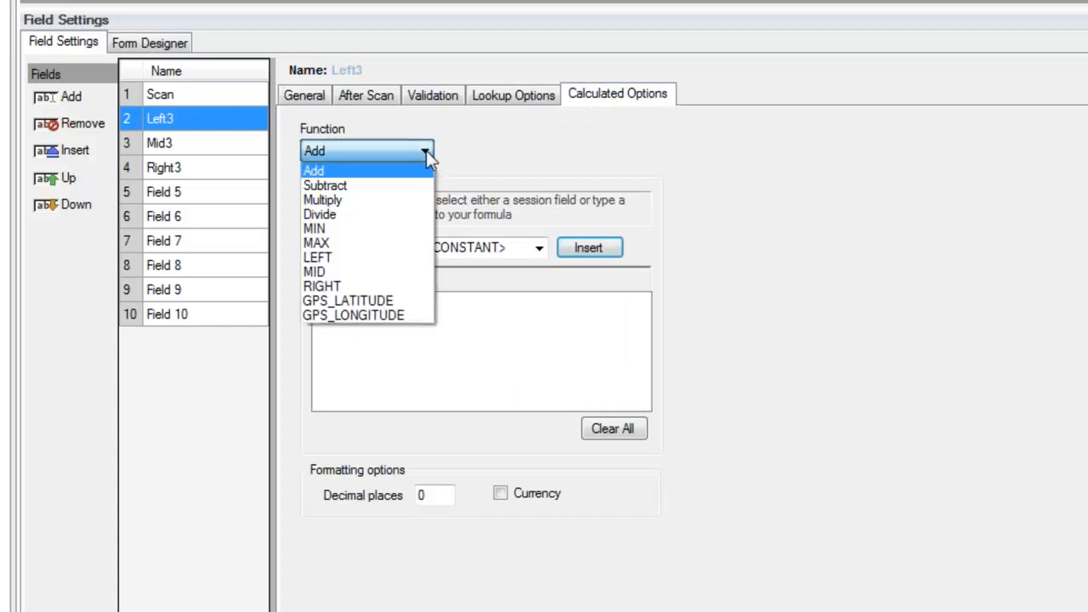
pyautogui.click(325, 259)
pyautogui.click(326, 258)
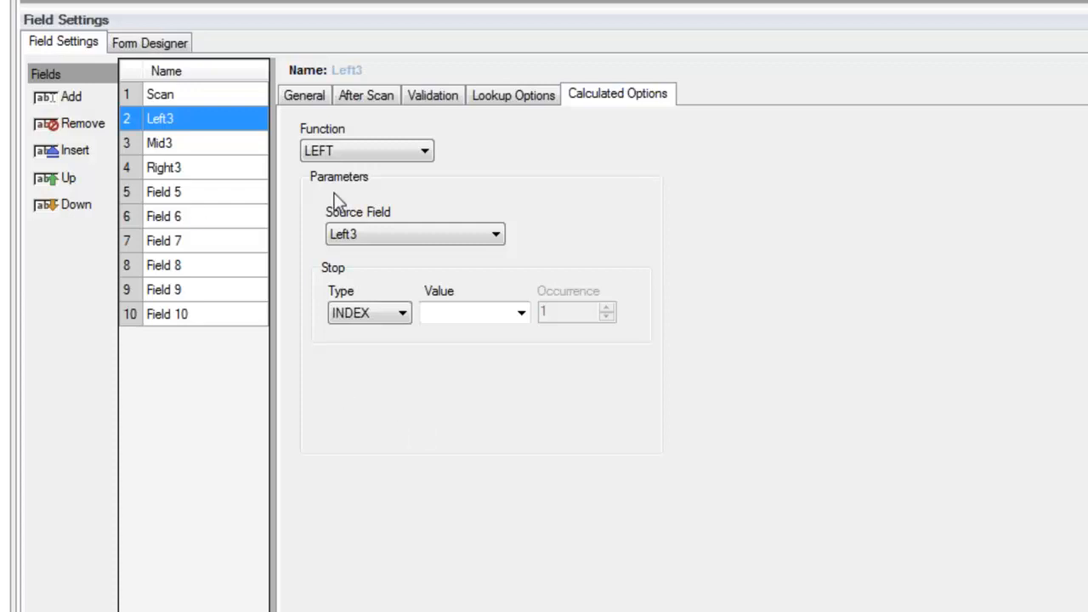
pyautogui.click(417, 240)
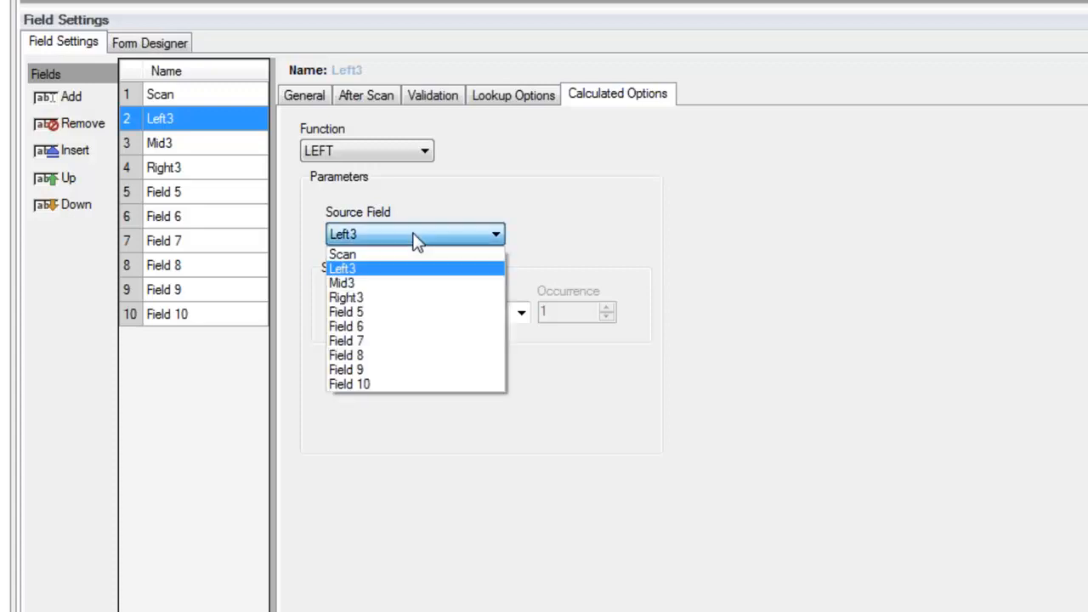
pyautogui.click(357, 255)
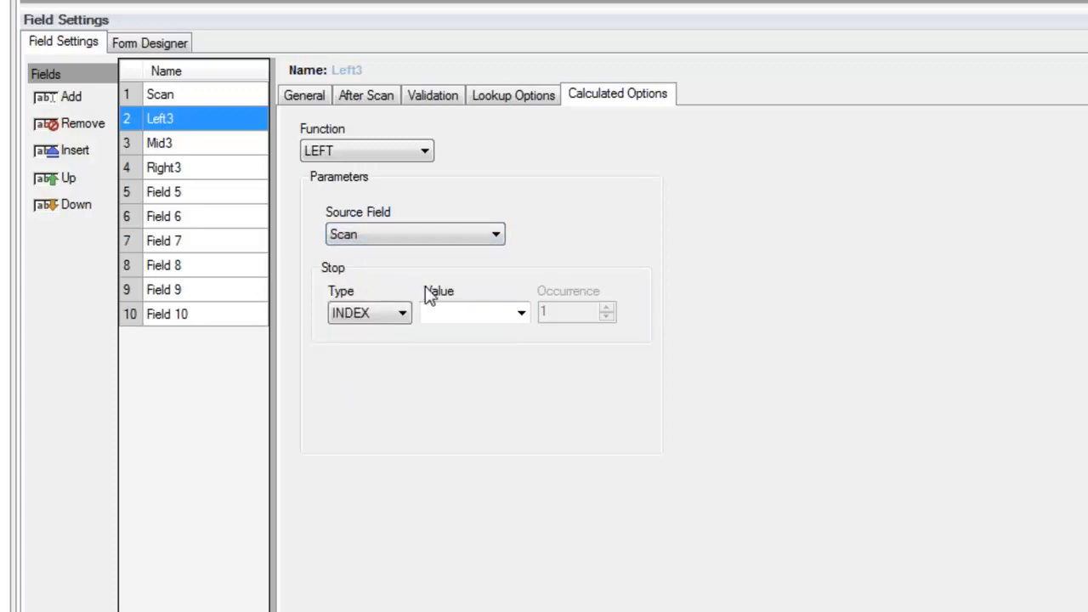
pyautogui.click(398, 314)
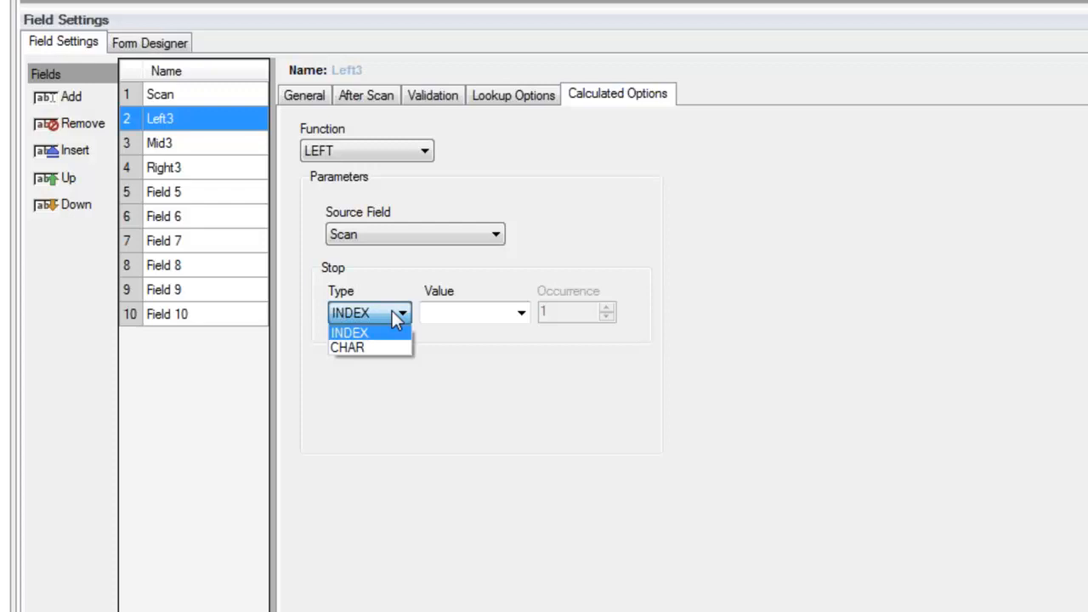
pyautogui.click(392, 310)
pyautogui.click(446, 312)
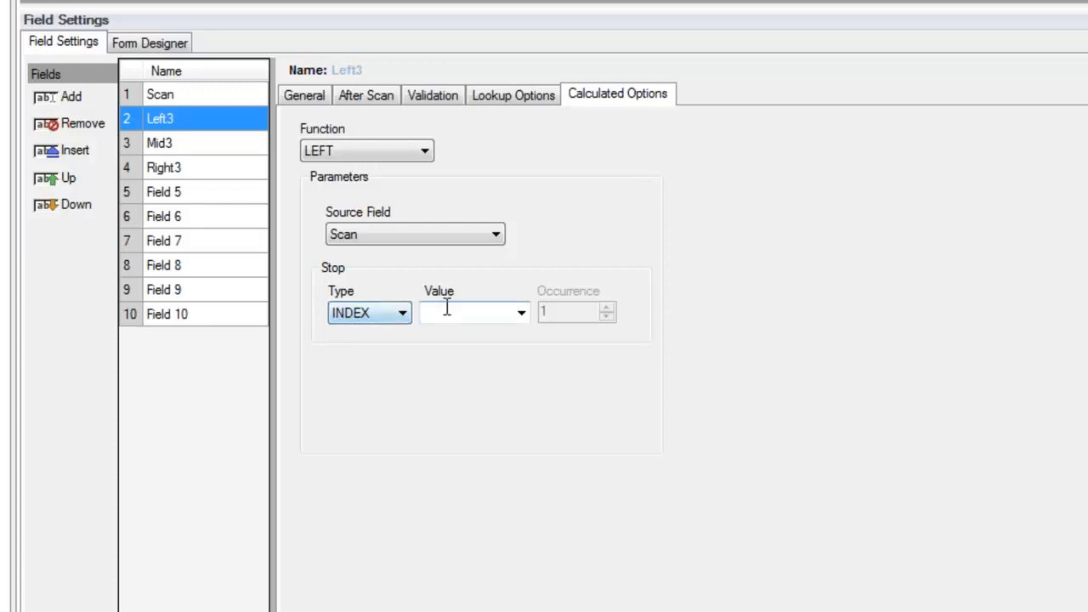
pyautogui.write('3')
# Configure Mid3's calculation with the MID function, Scan as the source field, start INDEX value 4 and stop INDEX value 3.
pyautogui.click(158, 144)
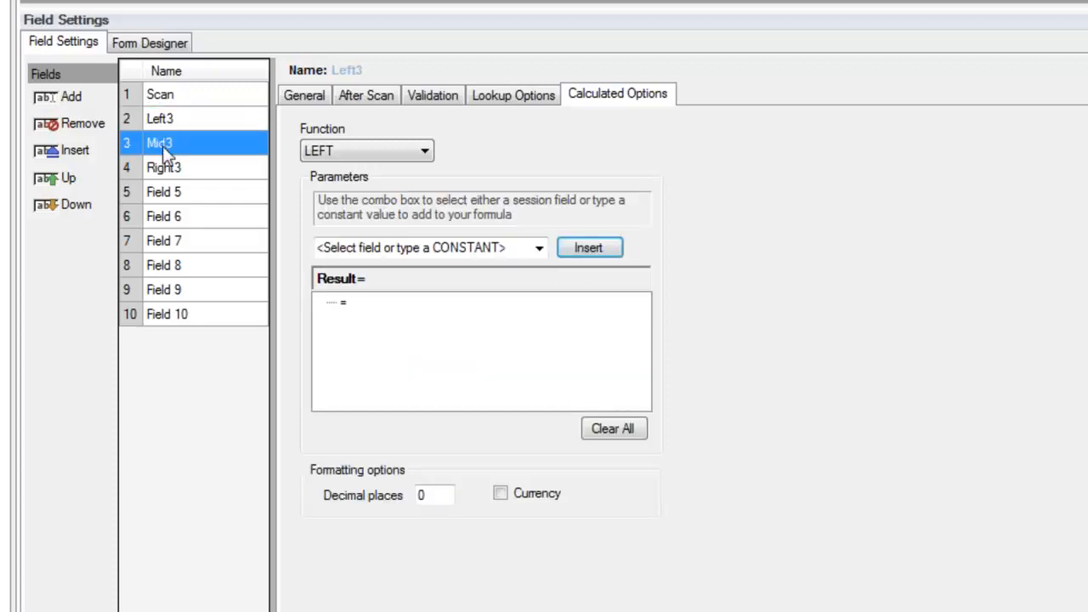
pyautogui.click(382, 150)
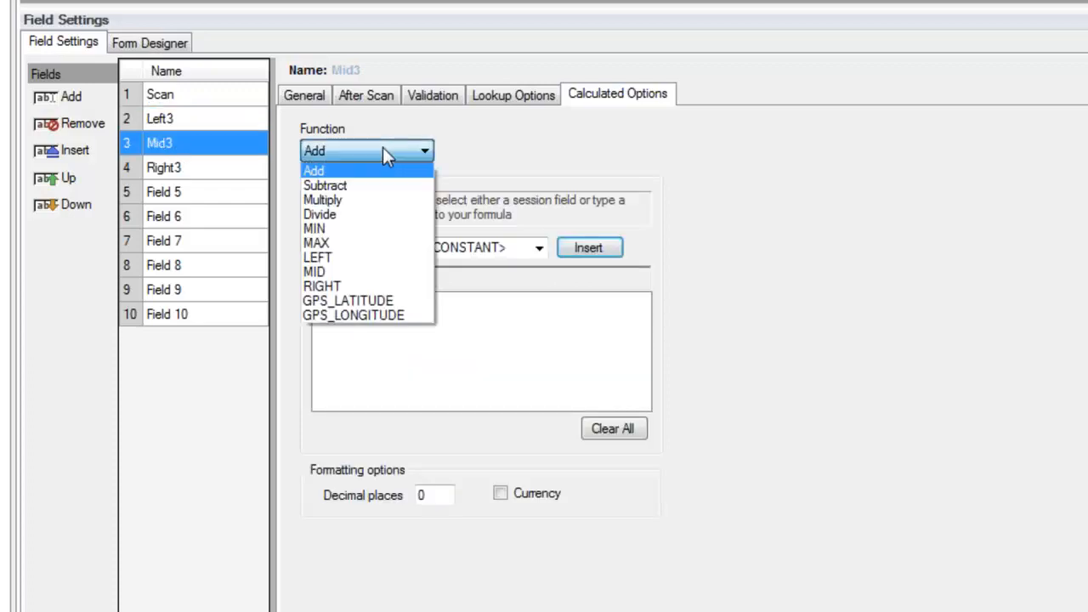
pyautogui.click(318, 268)
pyautogui.click(360, 234)
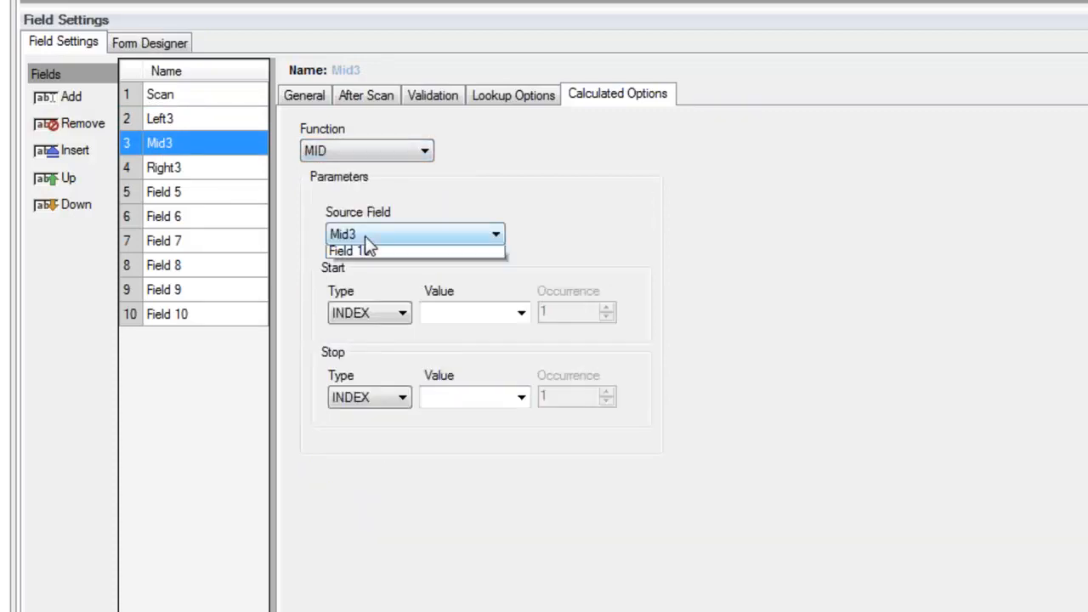
pyautogui.click(369, 256)
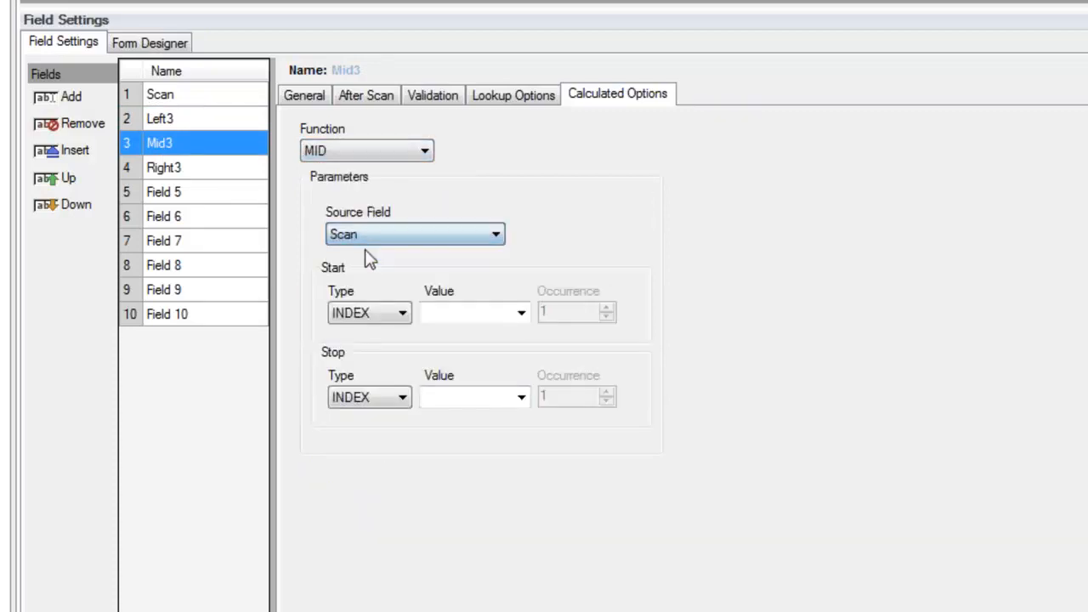
pyautogui.click(457, 313)
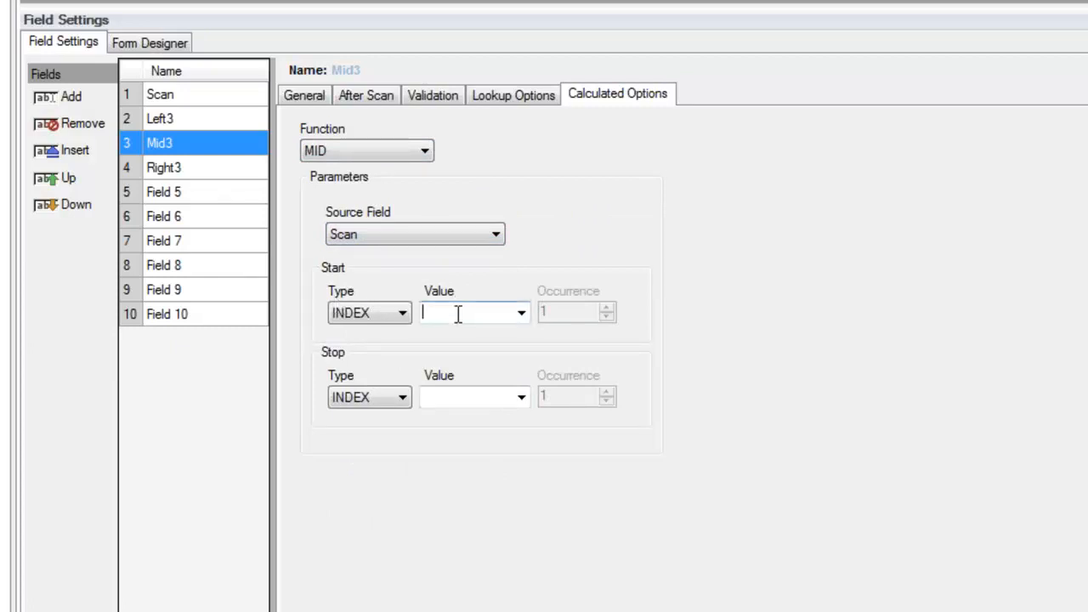
pyautogui.write('4')
pyautogui.click(448, 397)
pyautogui.write('3')
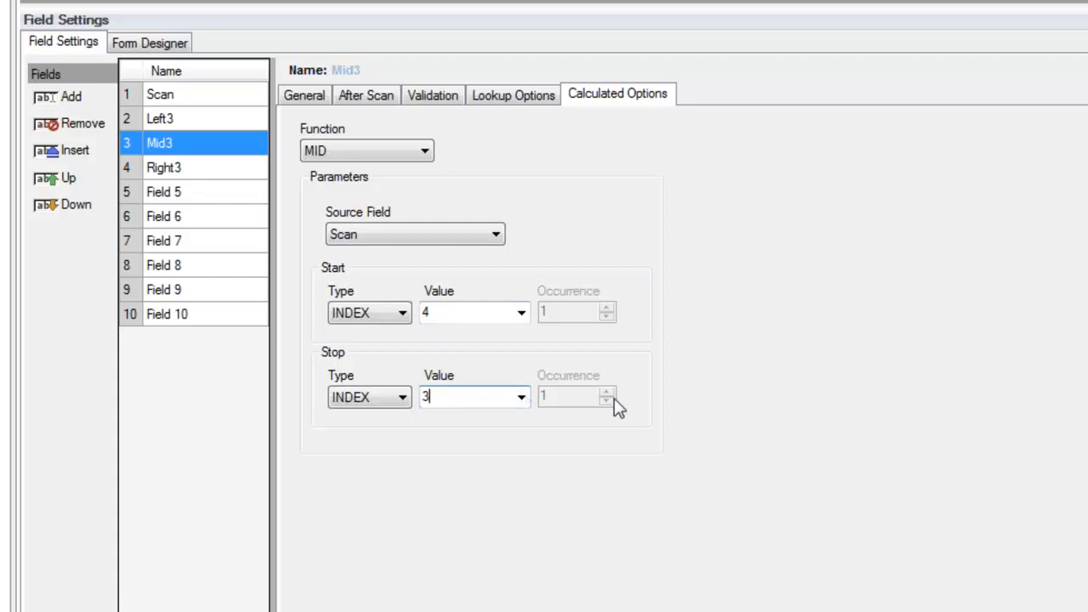
# Configure Right3's calculation with the RIGHT function, Scan as the source field and a stop INDEX value of 3.
pyautogui.click(164, 170)
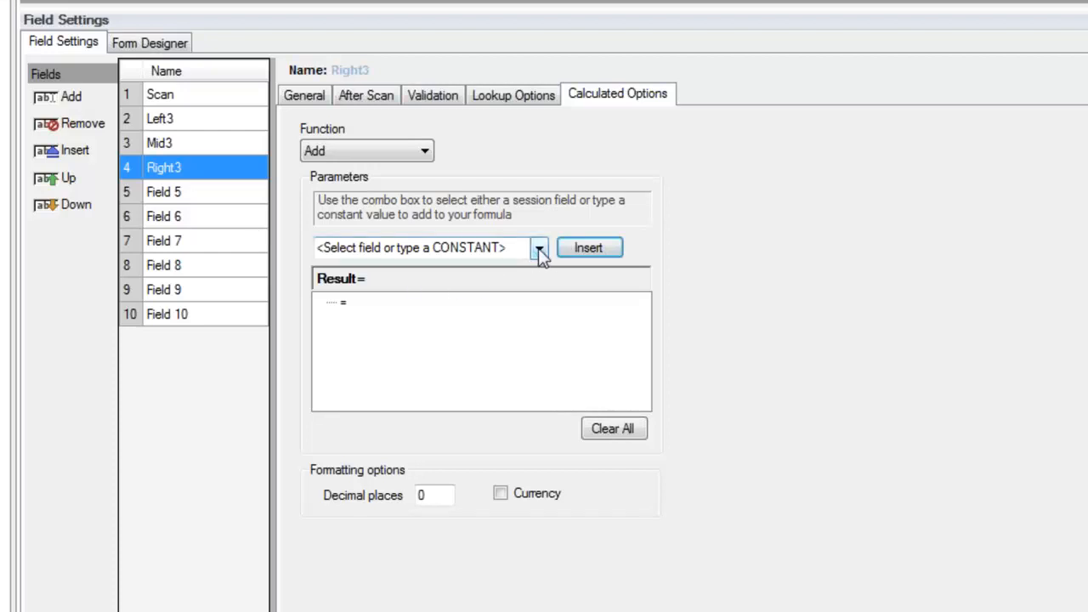
pyautogui.click(424, 150)
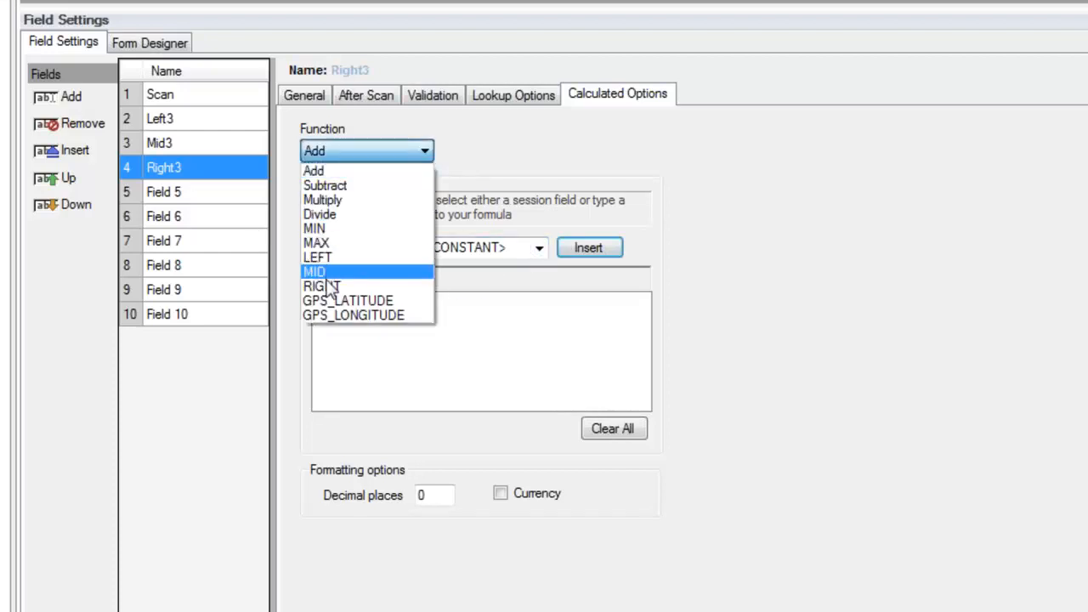
pyautogui.click(328, 287)
pyautogui.click(451, 234)
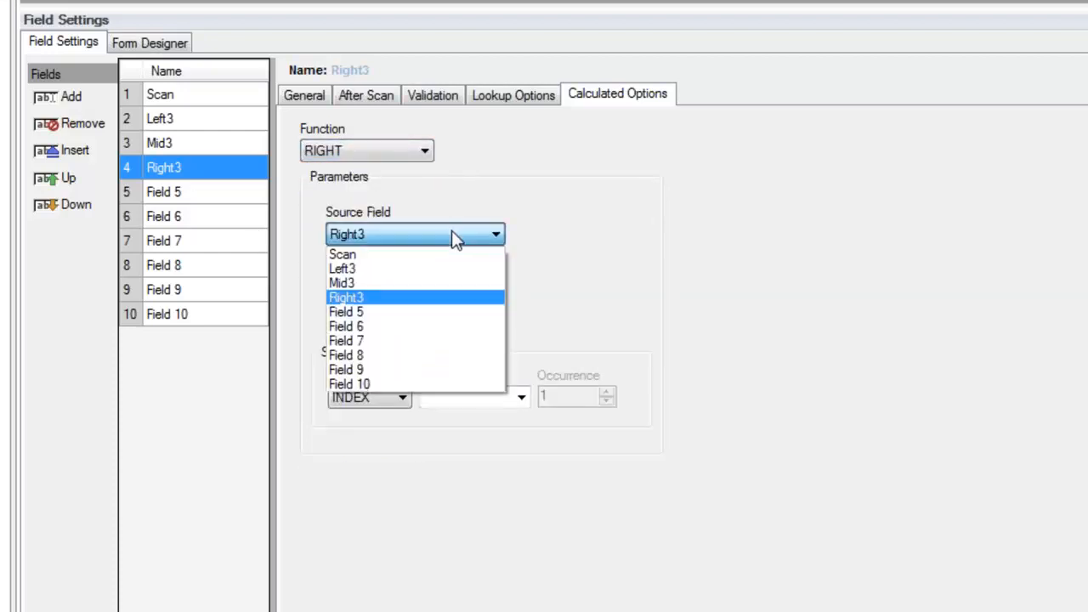
pyautogui.click(388, 258)
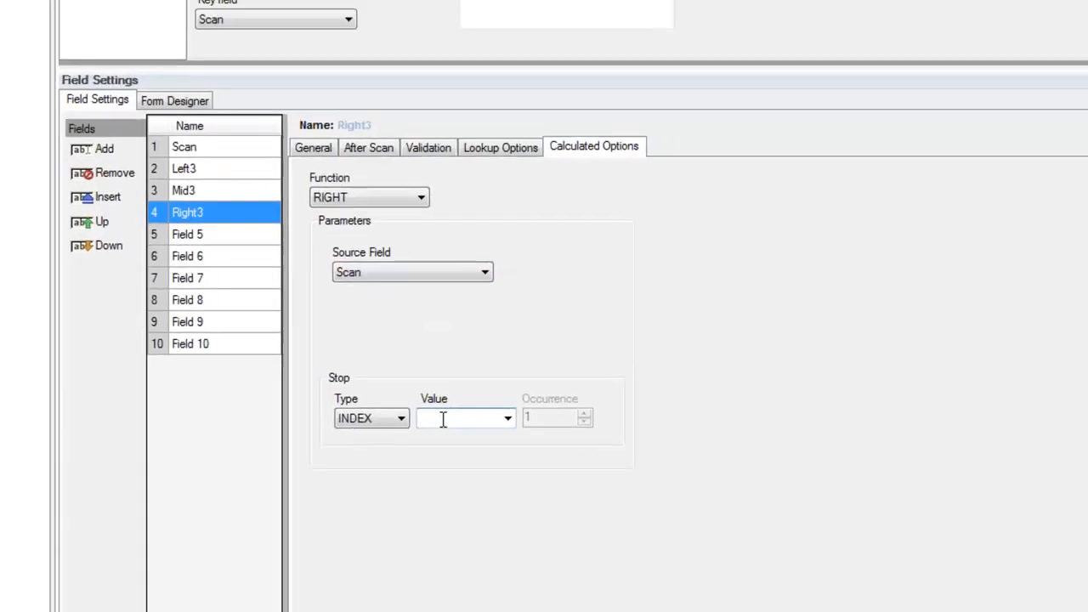
pyautogui.click(442, 419)
pyautogui.write('3')
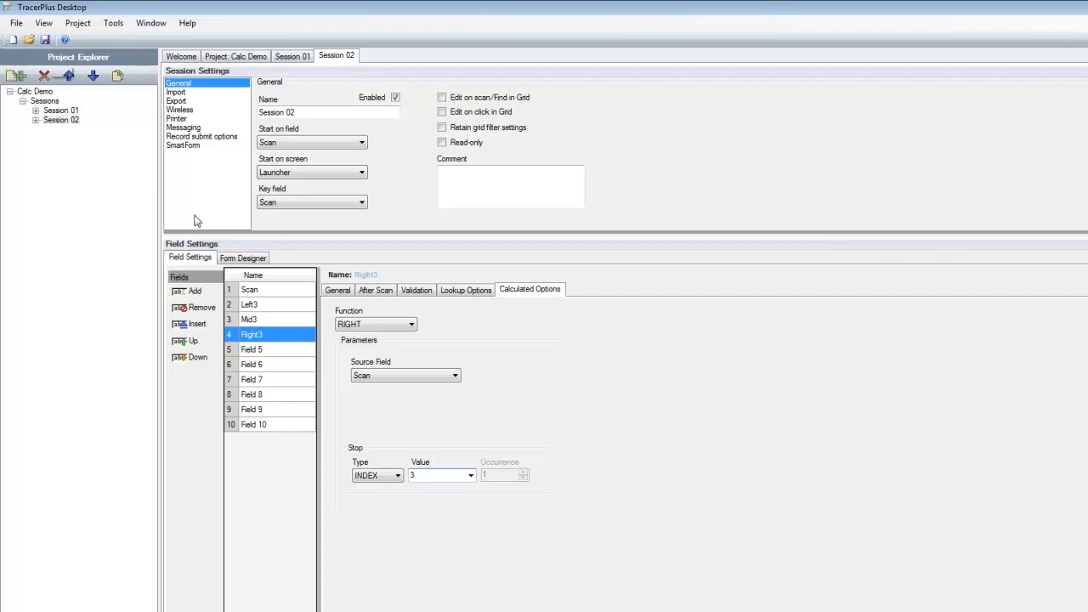
# Create the default form for Session 02 from its field settings, and build and deploy the project to the connected device.
pyautogui.click(225, 257)
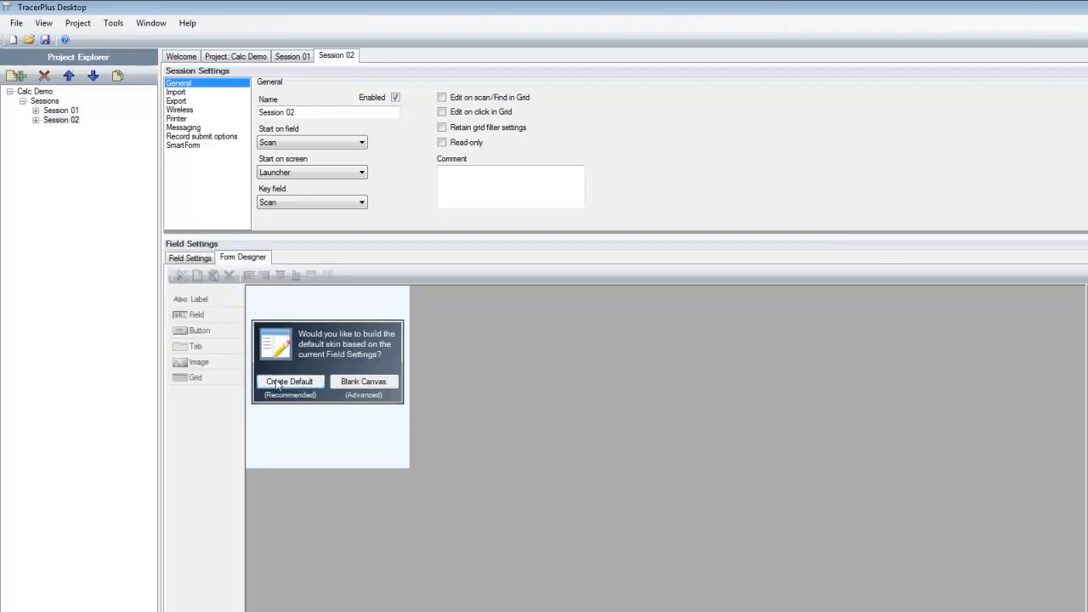
pyautogui.click(297, 384)
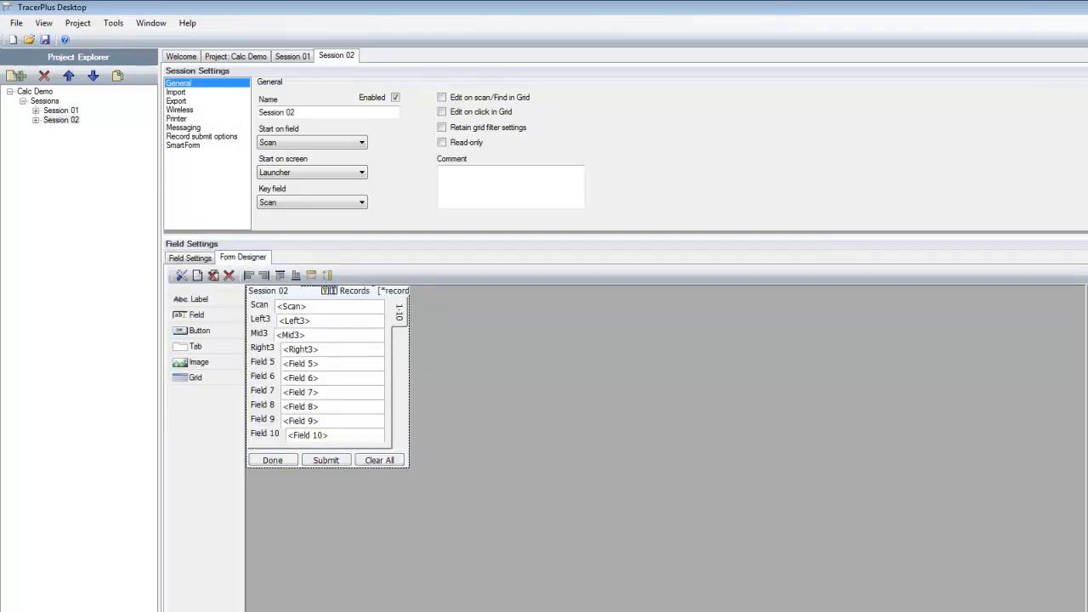
pyautogui.click(692, 429)
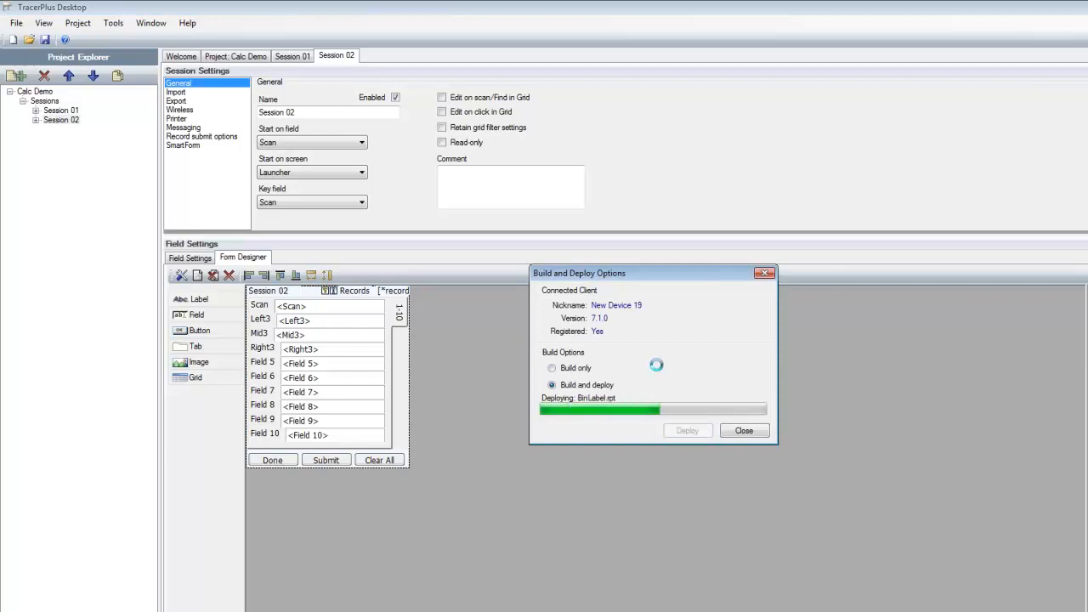
pyautogui.click(743, 431)
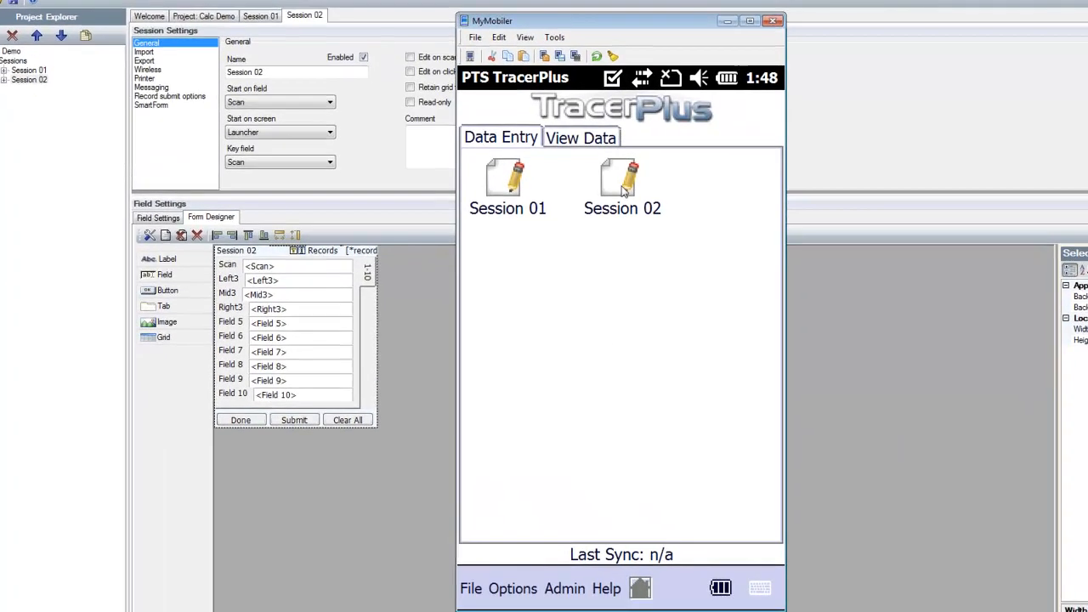
# In the MyMobiler device view, open Session 02 and enter 123456789 in the Scan field to test the text-extraction calculations.
pyautogui.click(623, 188)
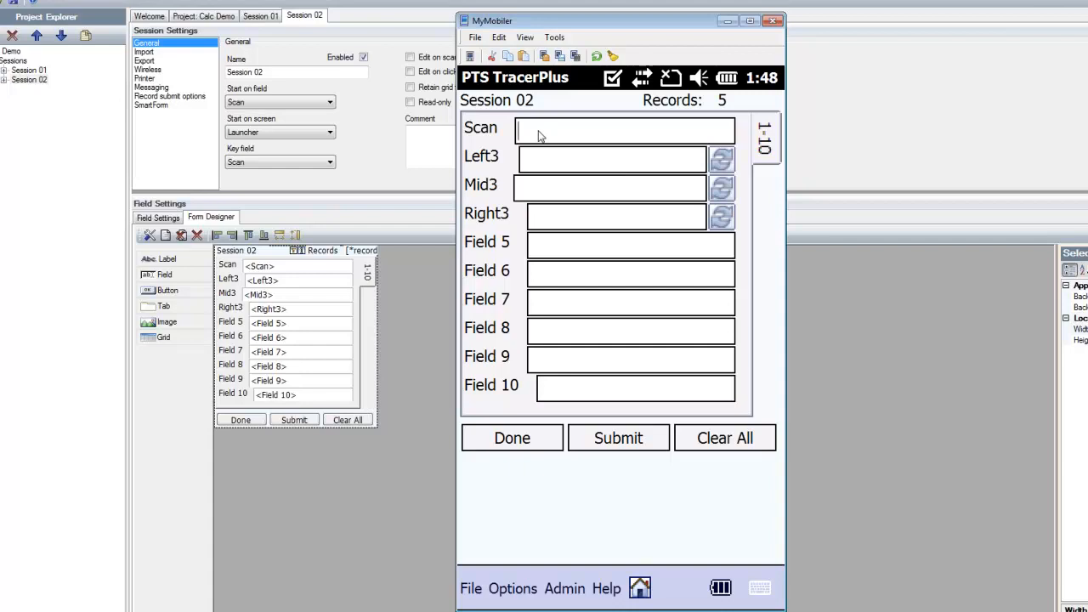
pyautogui.write('123456789')
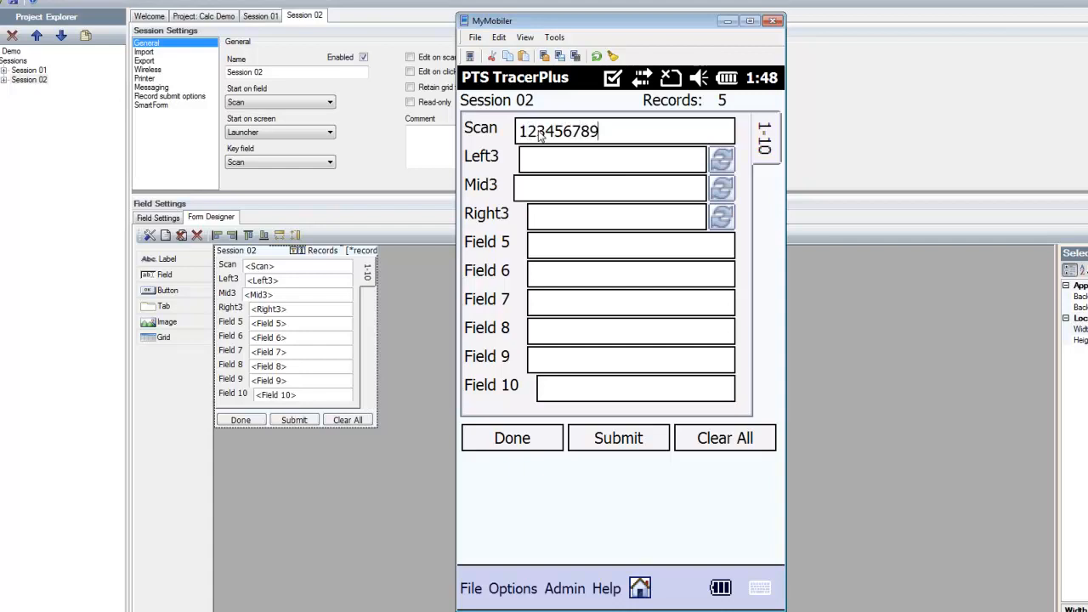
pyautogui.press('Return')
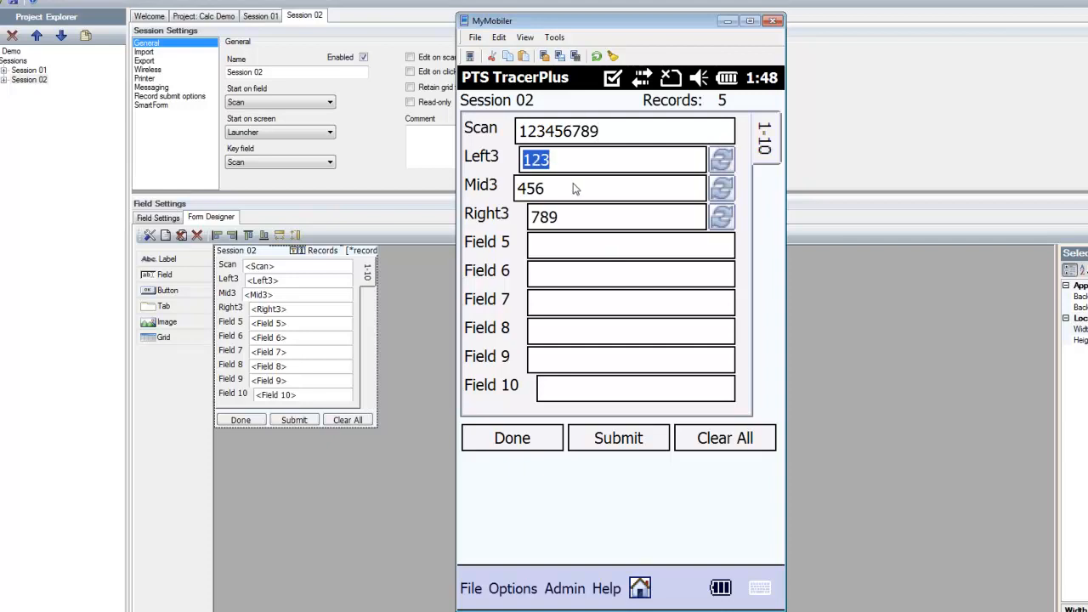
pyautogui.click(520, 137)
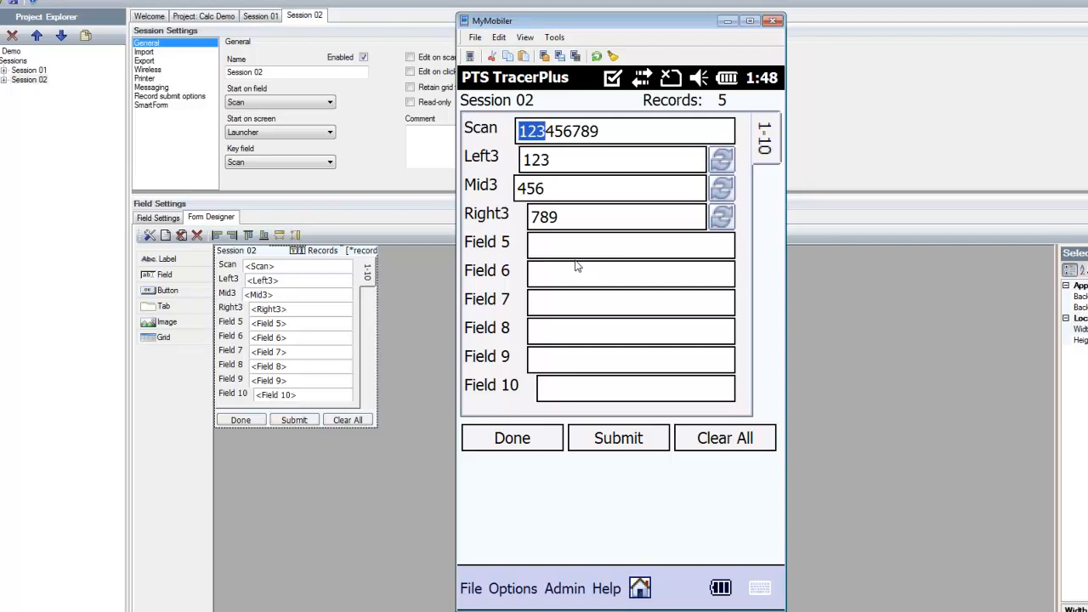
pyautogui.click(572, 138)
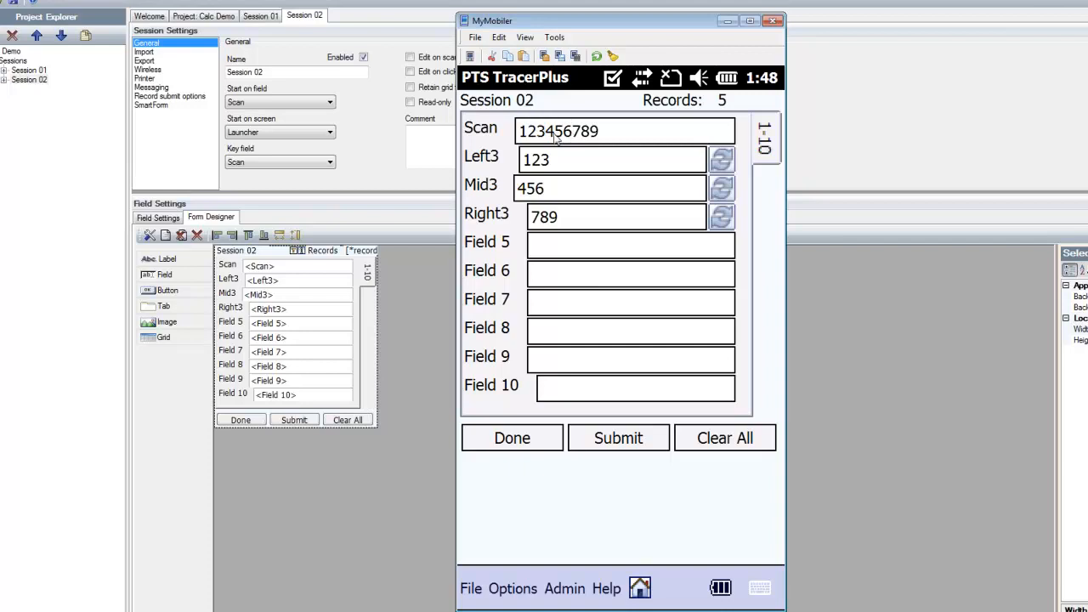
pyautogui.moveTo(572, 133); pyautogui.dragTo(545, 134)
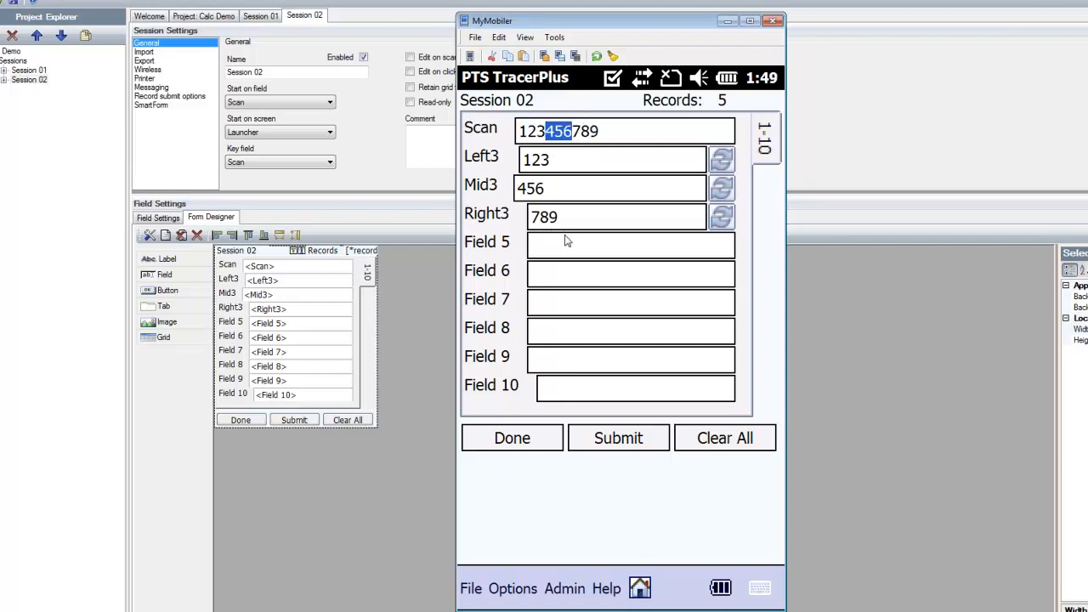
pyautogui.click(466, 128)
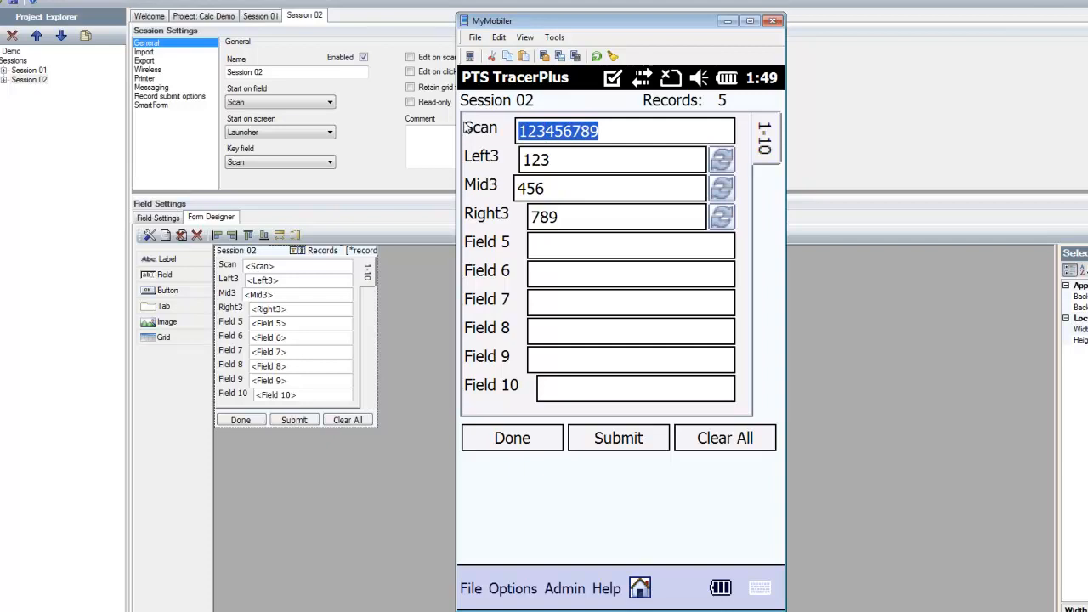
pyautogui.write('11223344')
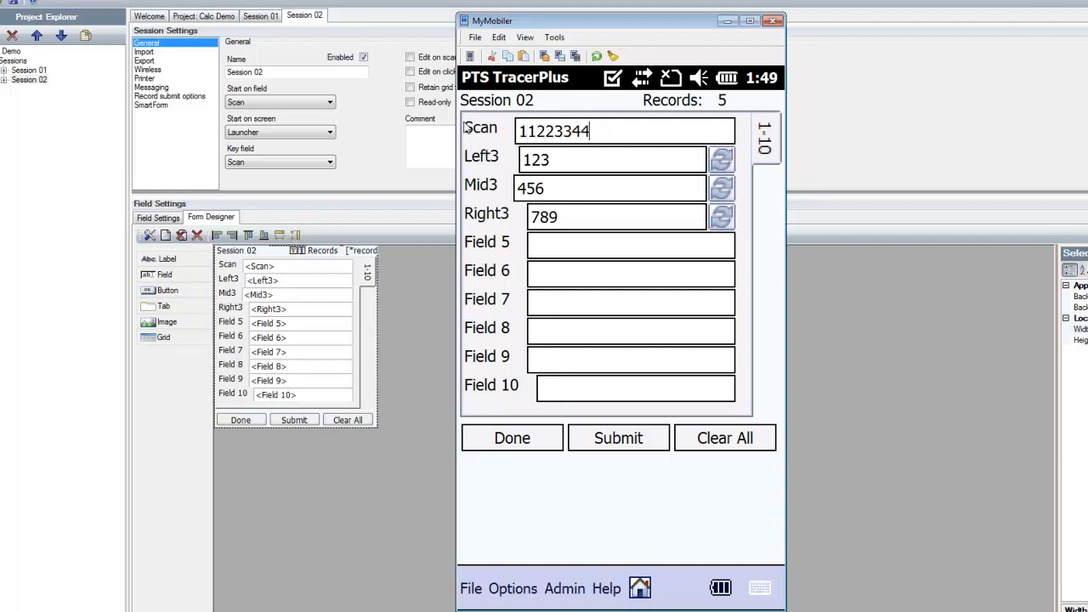
pyautogui.write('5566778899')
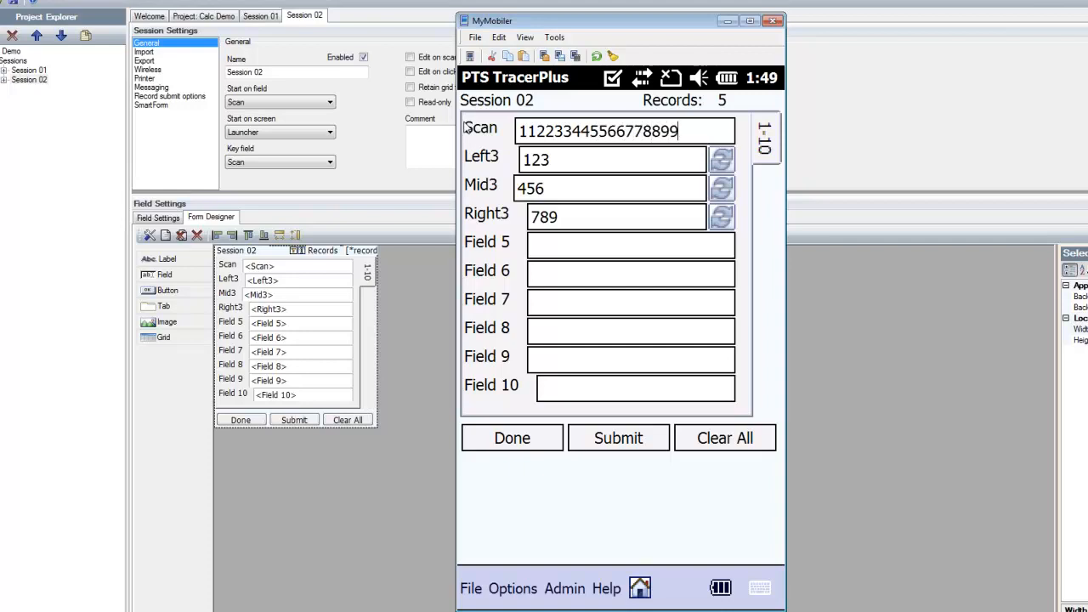
pyautogui.press('Return')
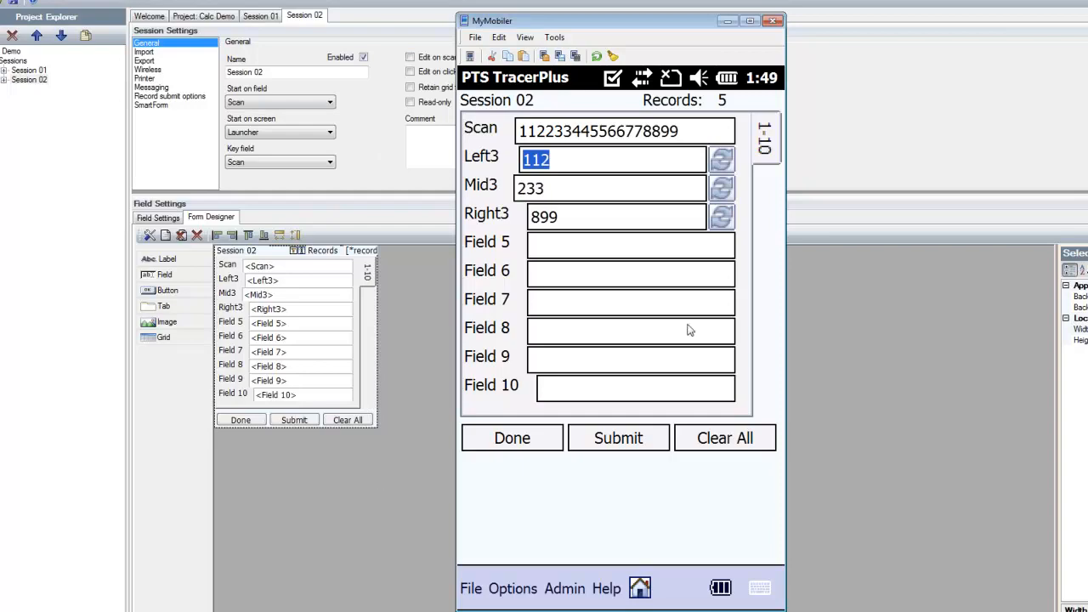
# In TracerPlus Desktop, return to Session 02's field settings and set Left3's LEFT calculation to stop at CHAR value AB.
pyautogui.click(620, 328)
pyautogui.click(166, 220)
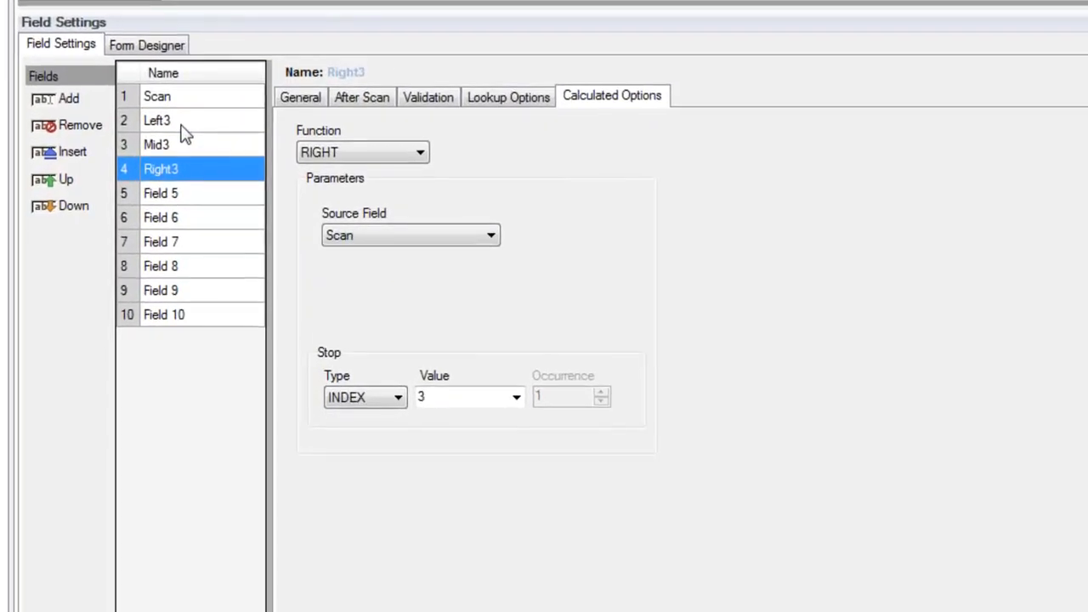
pyautogui.click(182, 128)
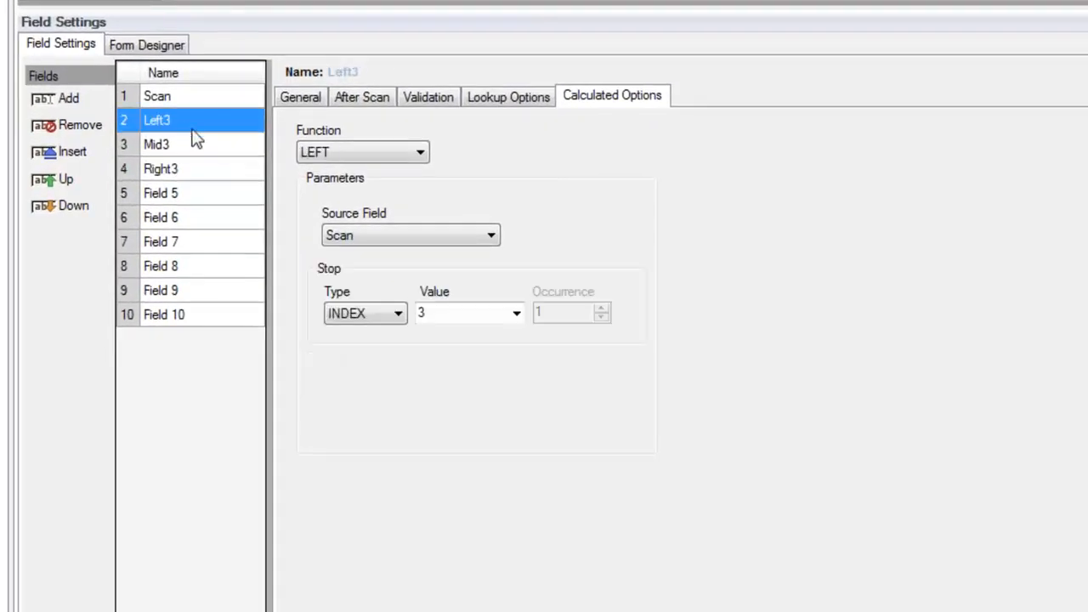
pyautogui.click(396, 315)
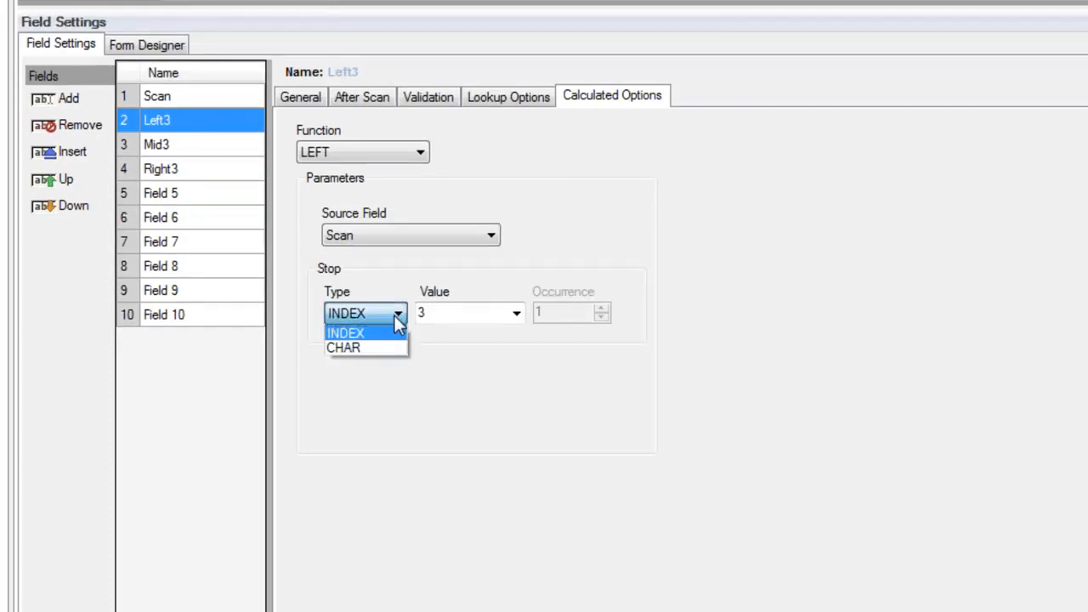
pyautogui.click(367, 346)
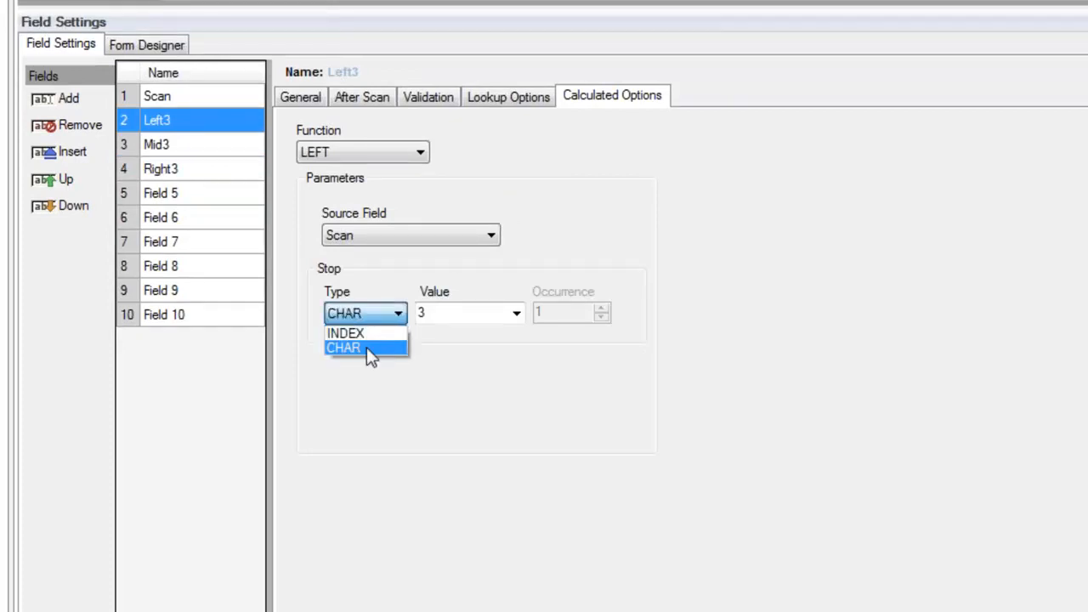
pyautogui.doubleClick(438, 313)
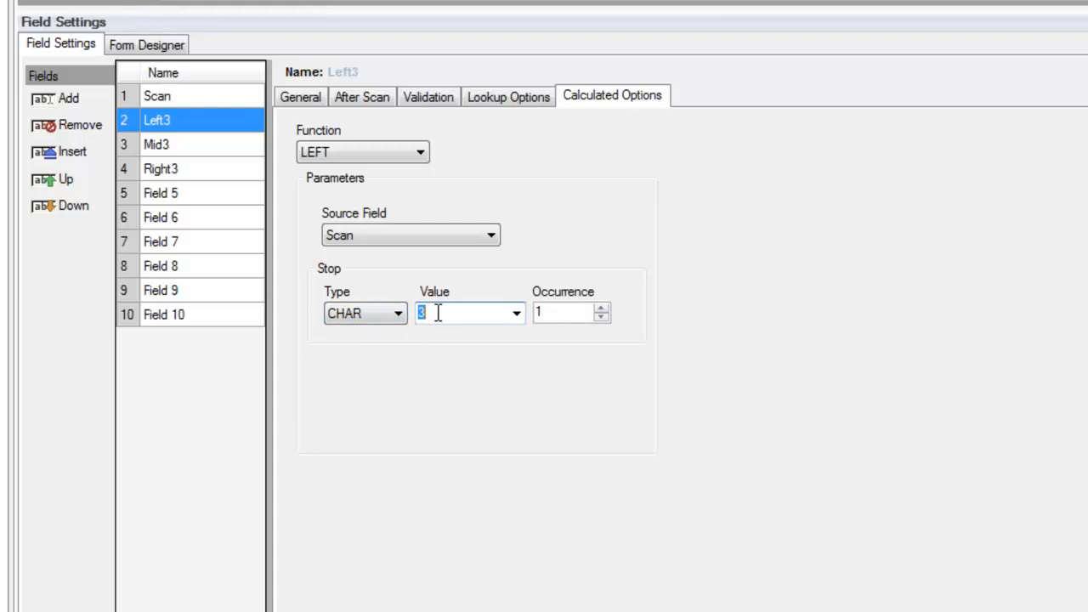
pyautogui.press('BackSpace')
pyautogui.write('AB')
# Set Mid3's MID calculation to start at CHAR value AB and stop at CHAR value AB, occurrence 2.
pyautogui.click(191, 147)
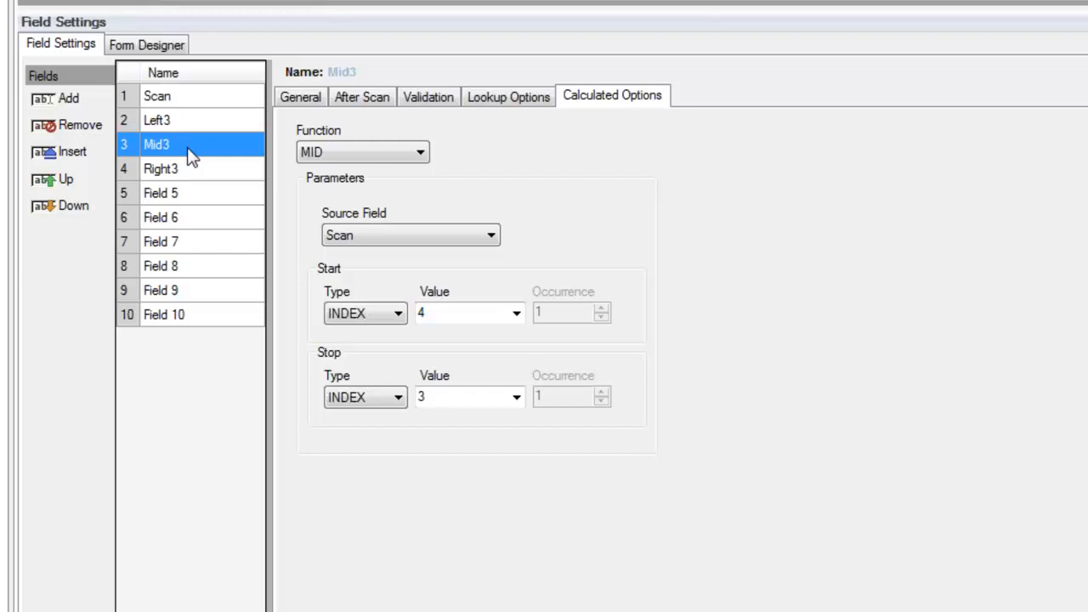
pyautogui.click(370, 311)
pyautogui.click(355, 349)
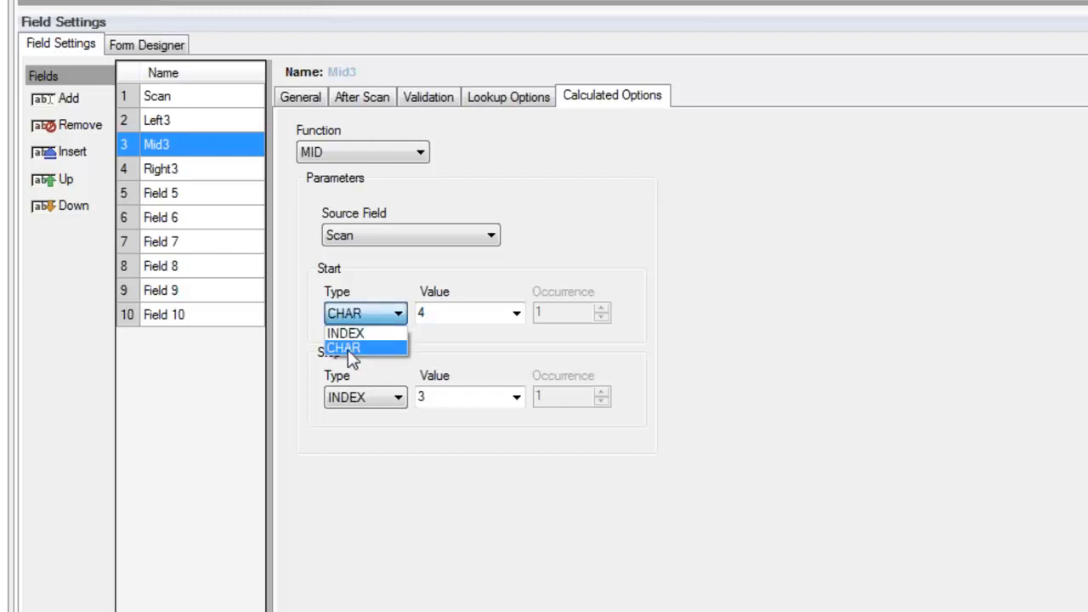
pyautogui.click(439, 313)
pyautogui.press('BackSpace')
pyautogui.write('AB')
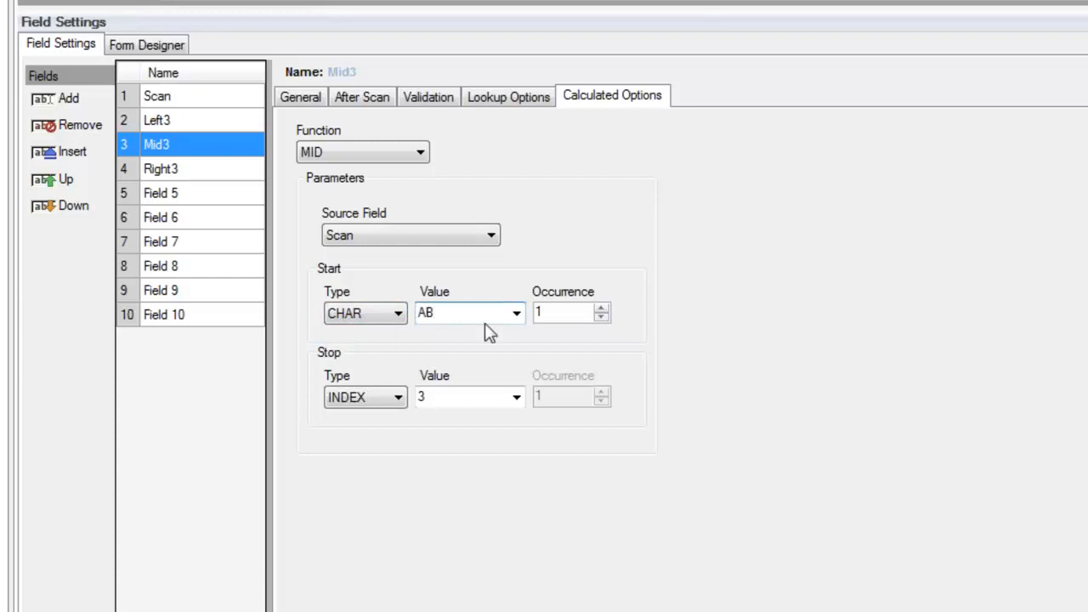
pyautogui.click(374, 397)
pyautogui.click(361, 435)
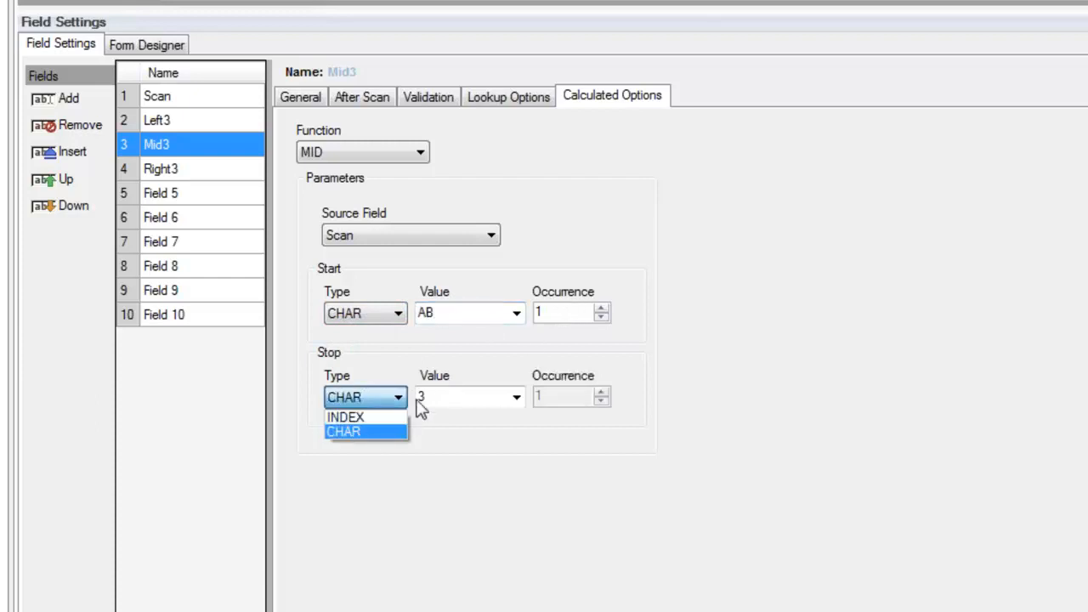
pyautogui.click(448, 396)
pyautogui.write('AB')
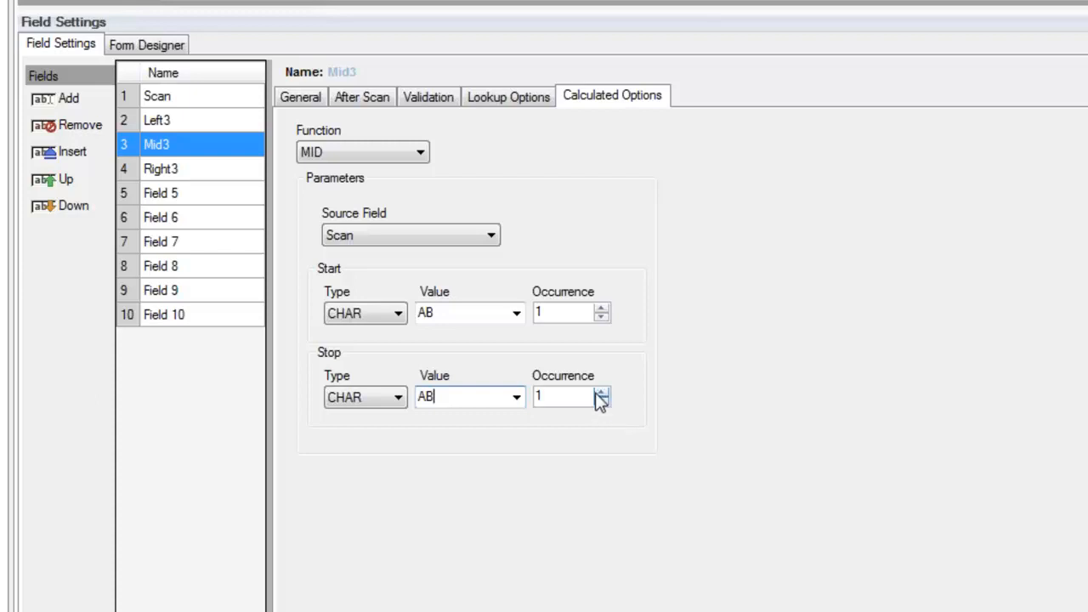
pyautogui.click(601, 392)
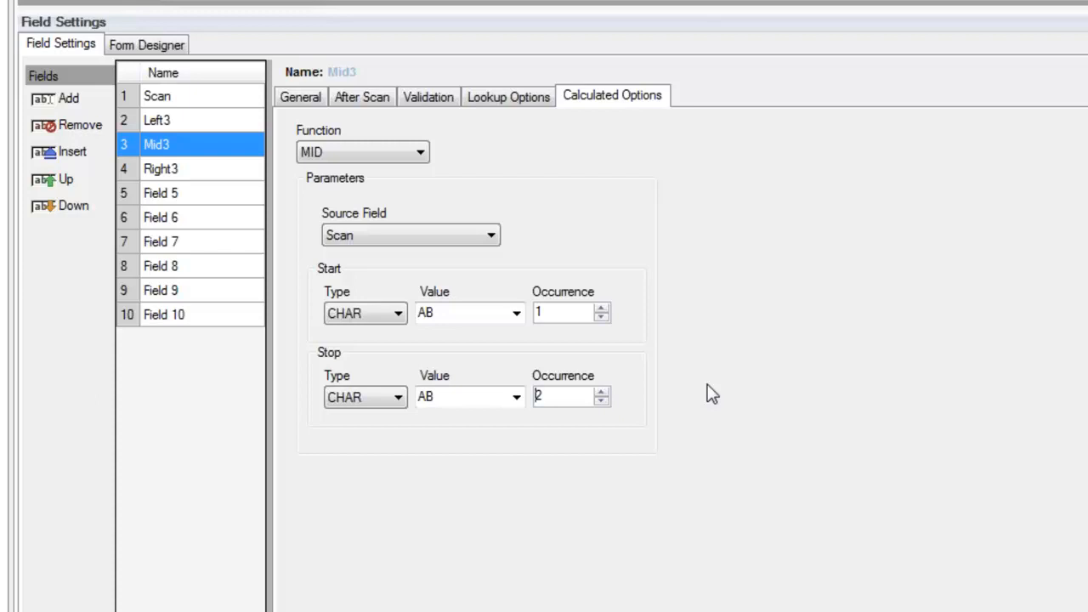
# Set Right3's RIGHT calculation to stop at CHAR value AB, occurrence 2.
pyautogui.click(170, 170)
pyautogui.click(383, 315)
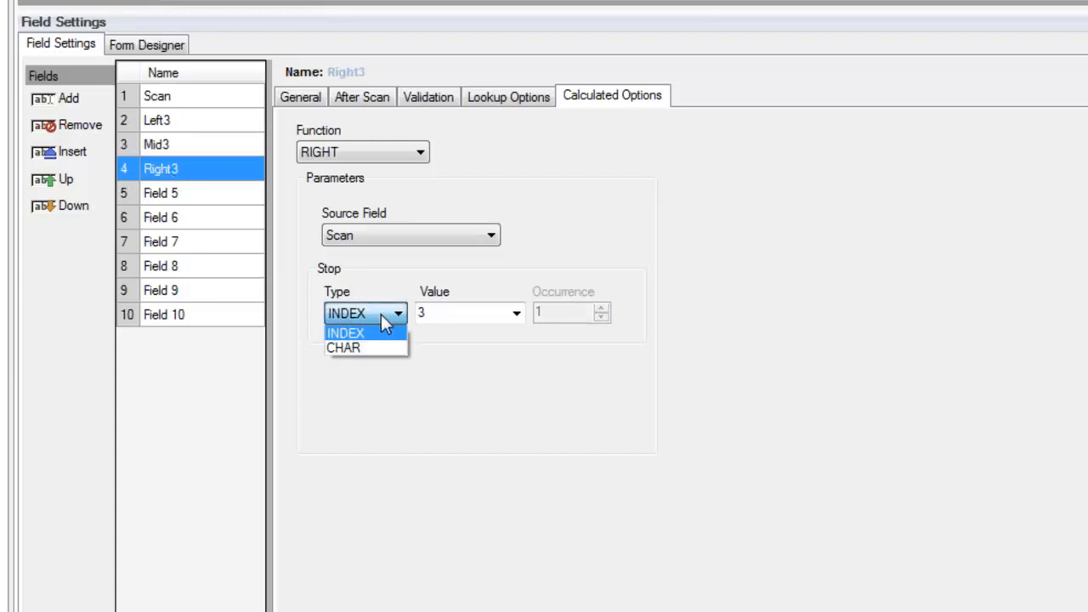
pyautogui.click(367, 347)
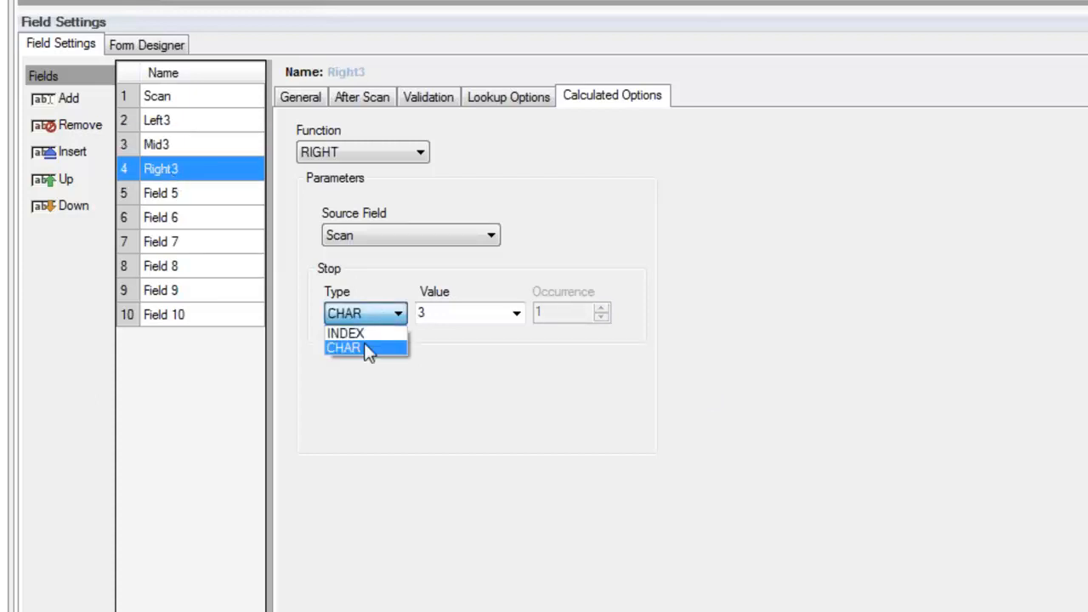
pyautogui.doubleClick(436, 318)
pyautogui.press('BackSpace')
pyautogui.write('AB')
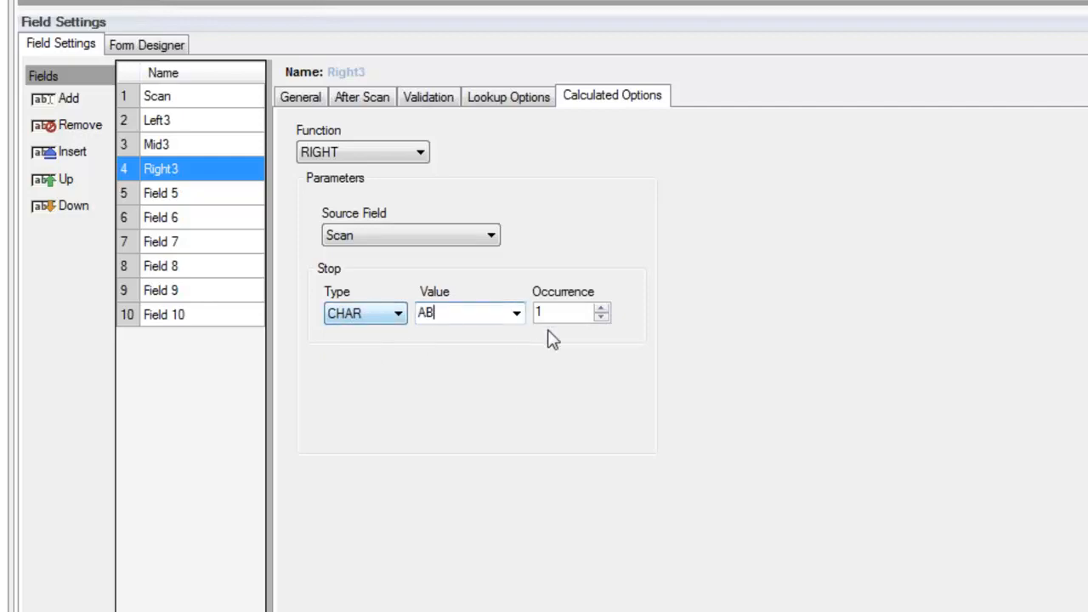
pyautogui.click(601, 312)
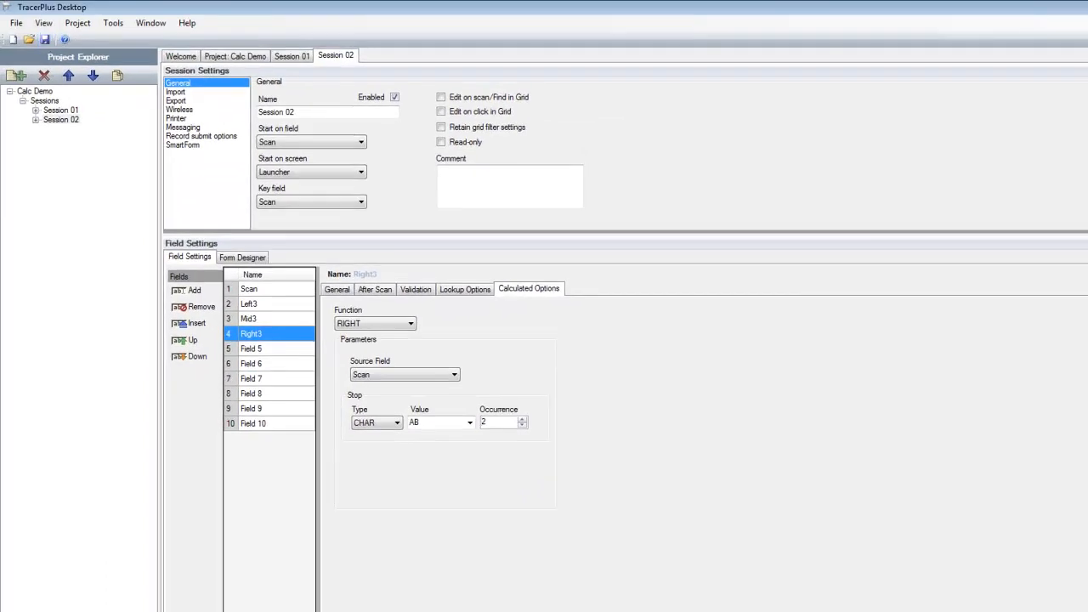
# Build and deploy the project, and test Session 02 in the MyMobiler device view with the Scan value 11111AB222222222AB33333.
pyautogui.click(686, 429)
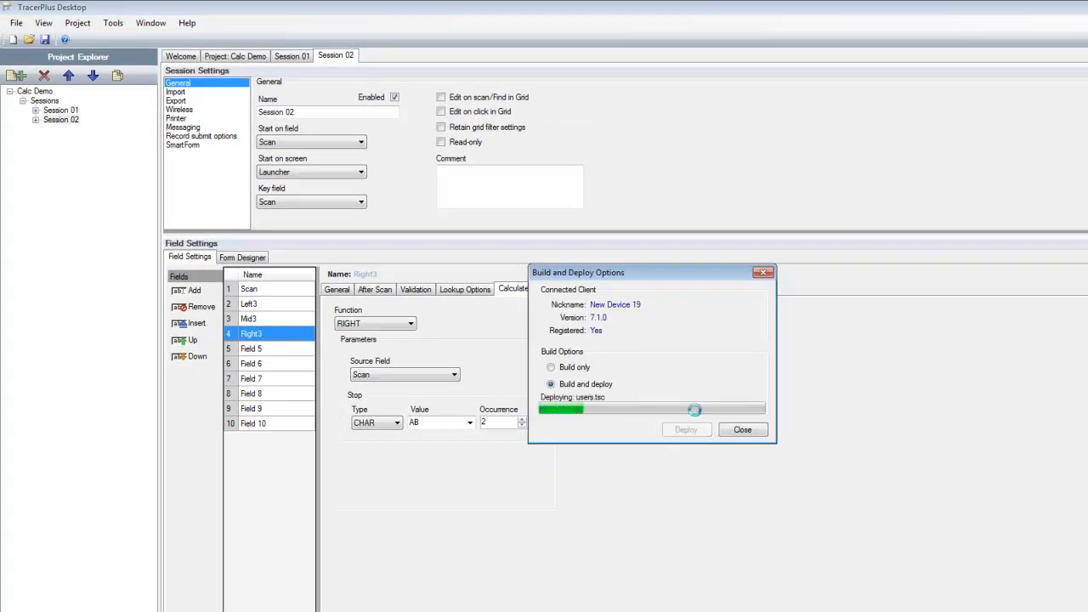
pyautogui.click(742, 429)
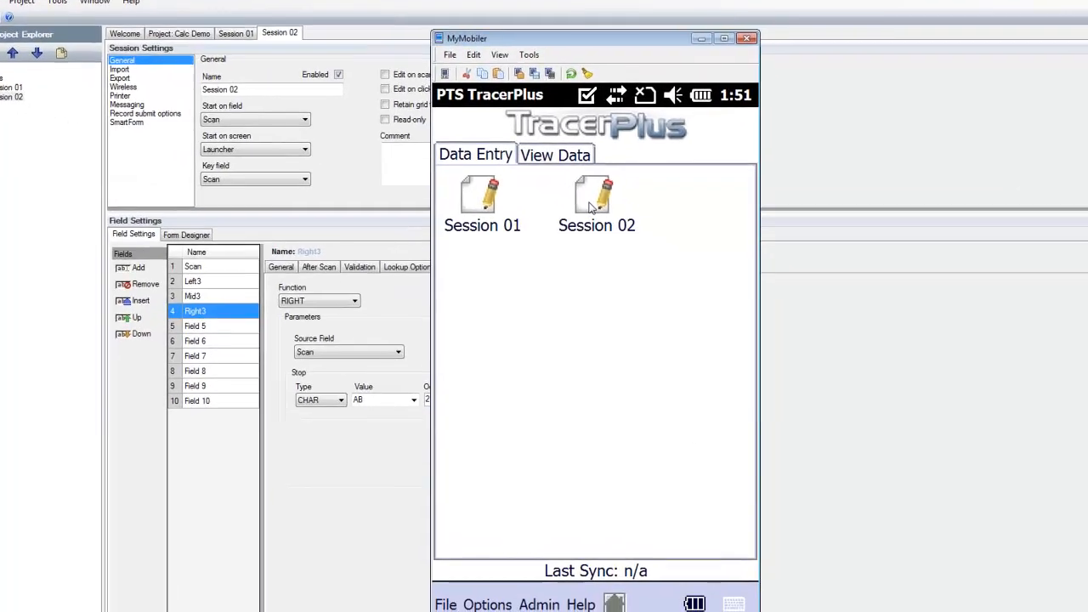
pyautogui.click(592, 207)
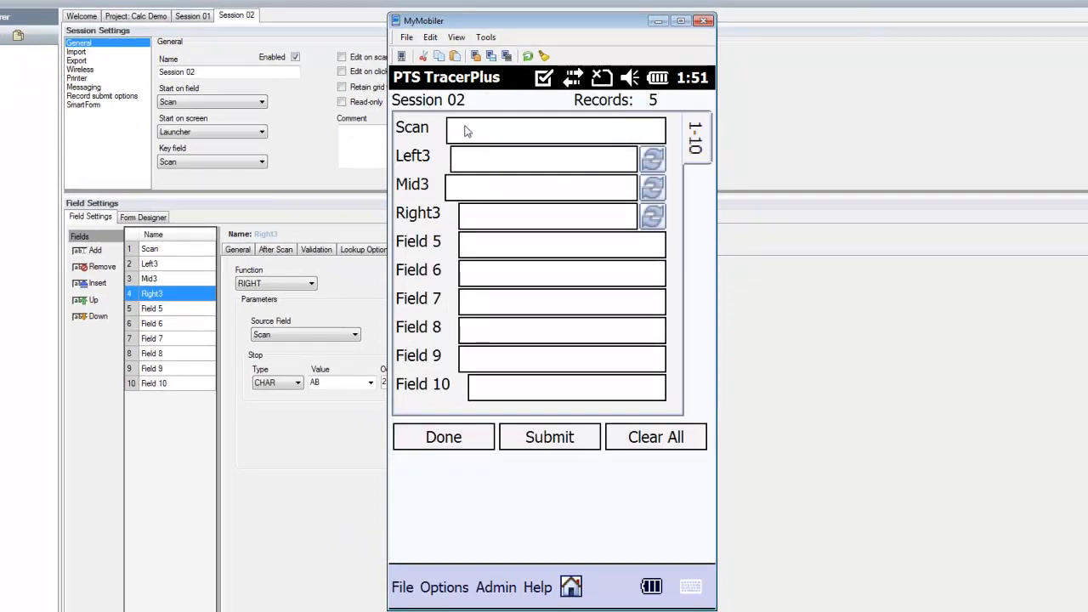
pyautogui.write('11111AB22222222')
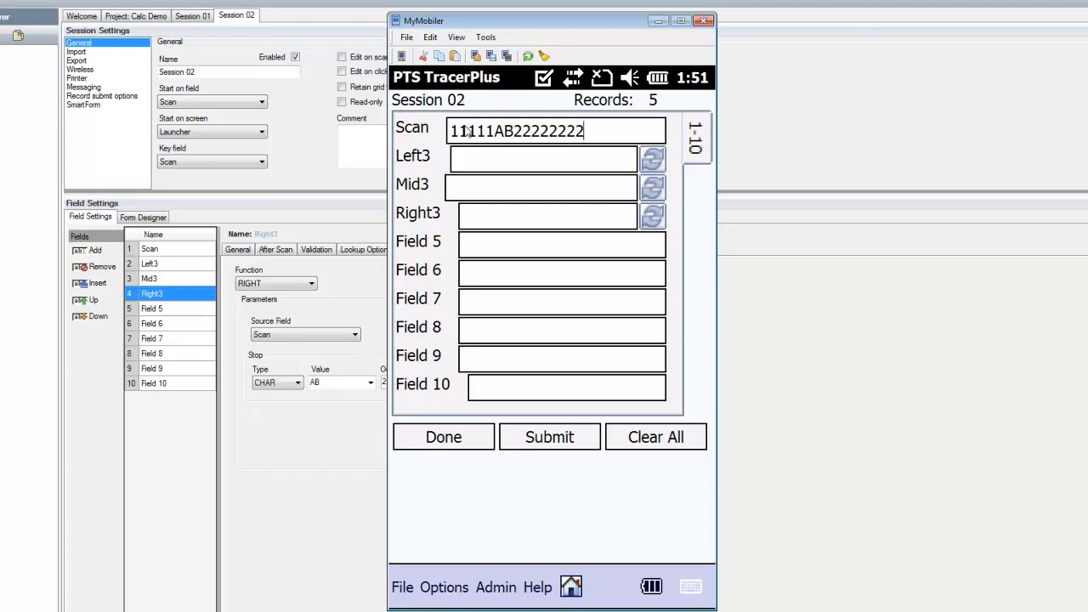
pyautogui.write('2AB33333')
pyautogui.press('Return')
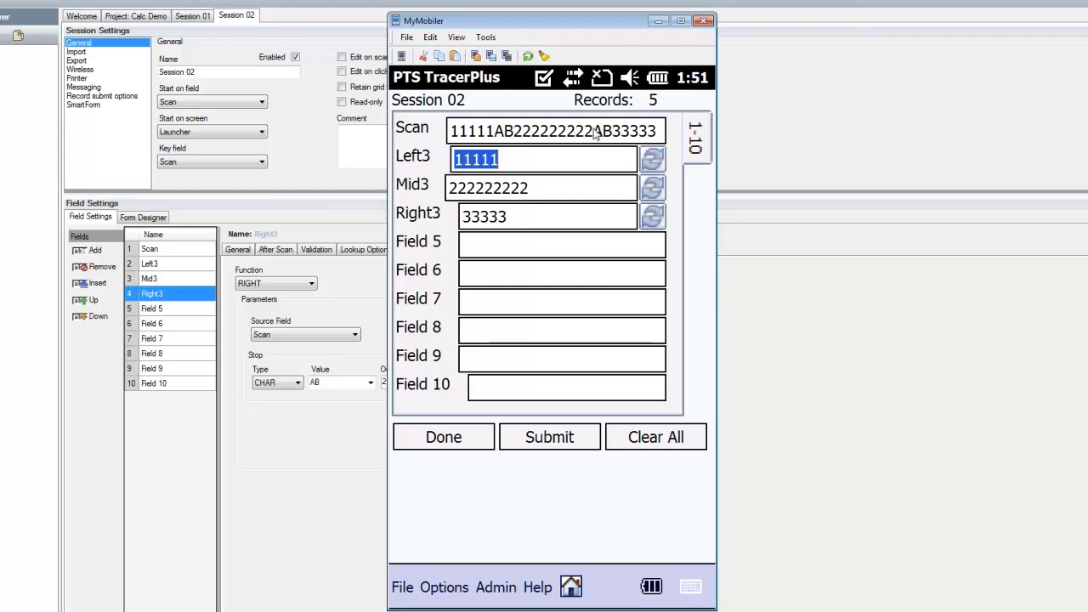
pyautogui.moveTo(594, 133); pyautogui.dragTo(516, 137)
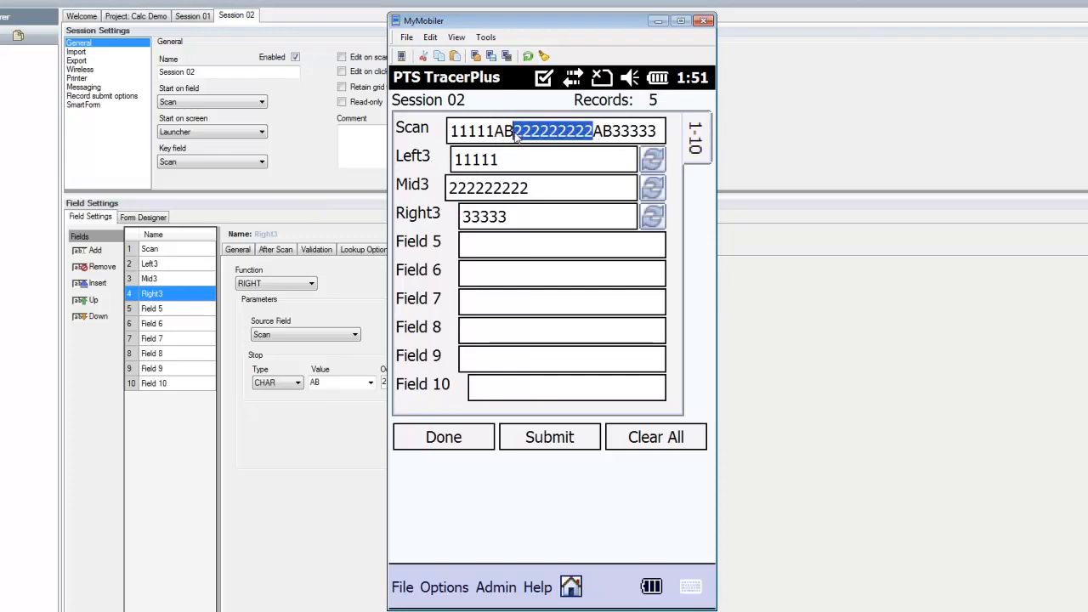
pyautogui.moveTo(610, 132); pyautogui.dragTo(599, 138)
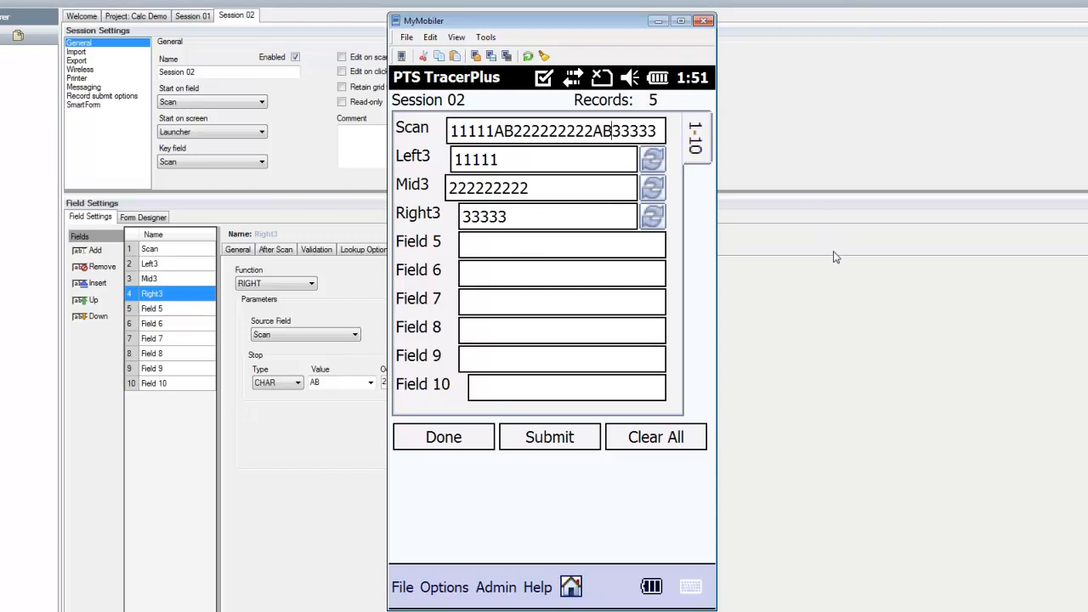
# Return to TracerPlus Desktop, add a third session to the Calc Demo project and open it.
pyautogui.click(850, 346)
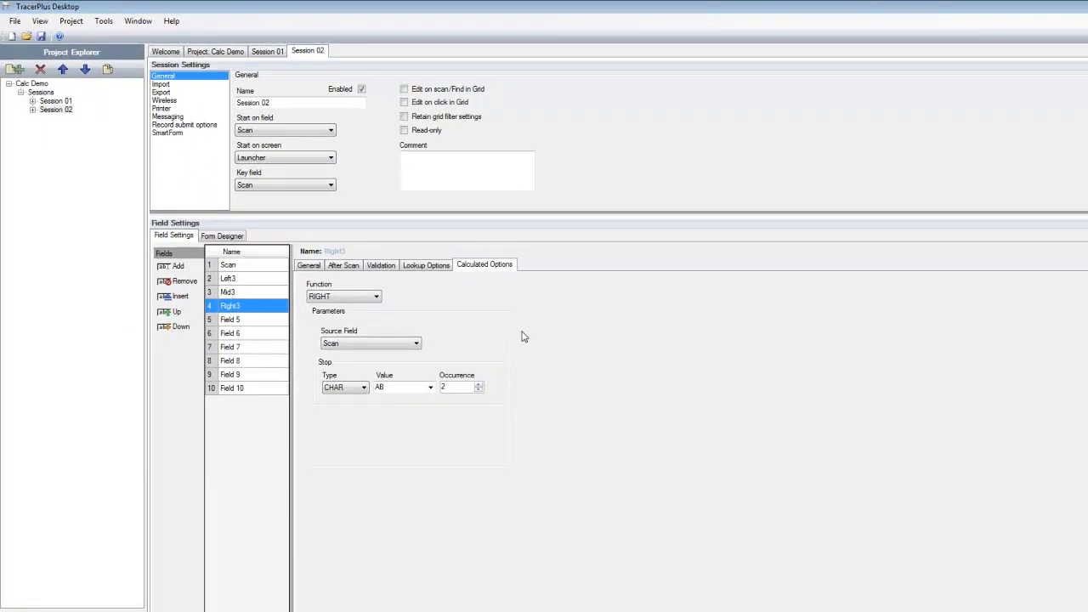
pyautogui.click(13, 69)
pyautogui.click(51, 119)
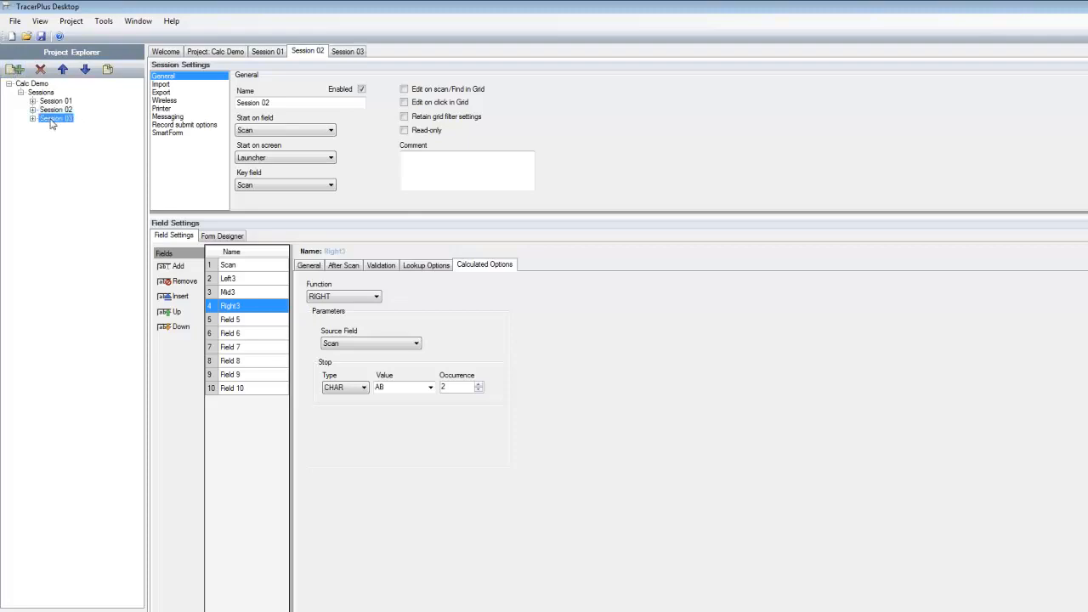
# Rename the third session's first three fields to Value, Scan and Parse, and select the Parse field.
pyautogui.click(245, 264)
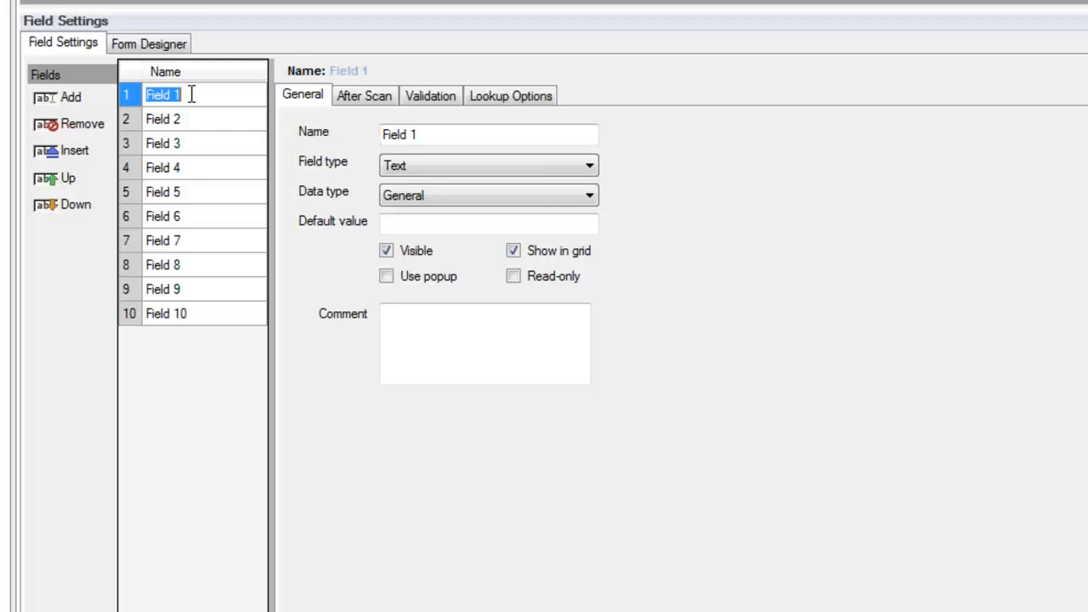
pyautogui.click(192, 94)
pyautogui.moveTo(192, 95); pyautogui.dragTo(128, 93)
pyautogui.write('Value')
pyautogui.press('Return')
pyautogui.write('Scan')
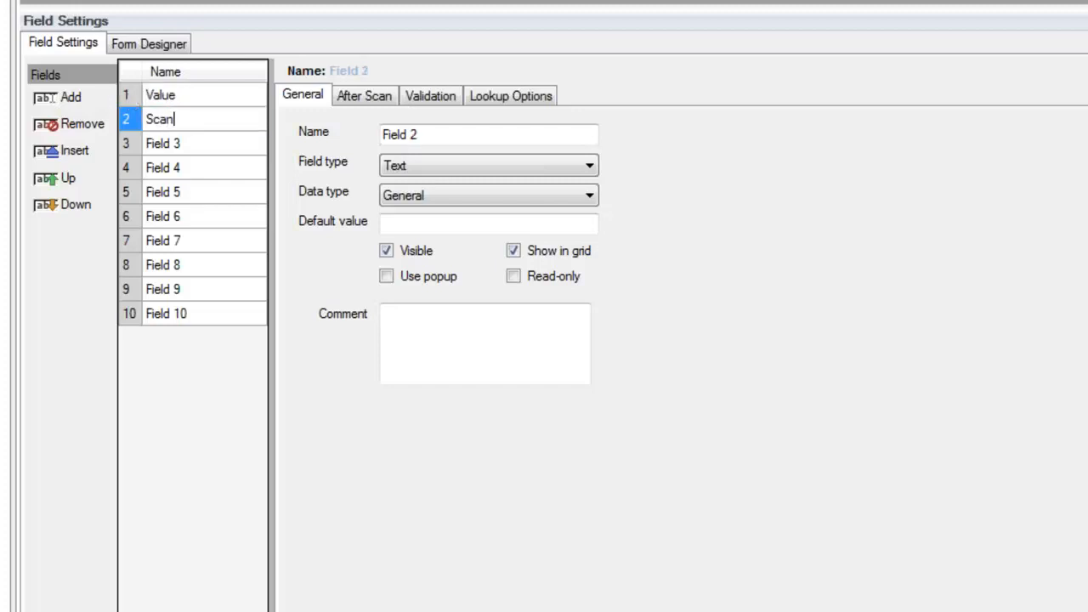
pyautogui.press('Return')
pyautogui.write('Parse')
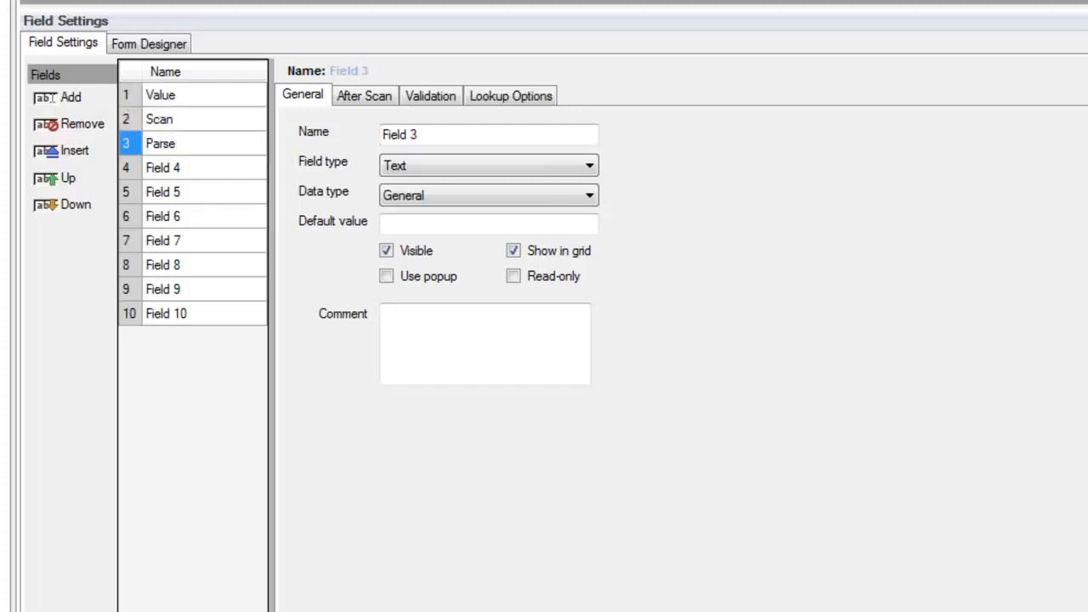
pyautogui.press('Return')
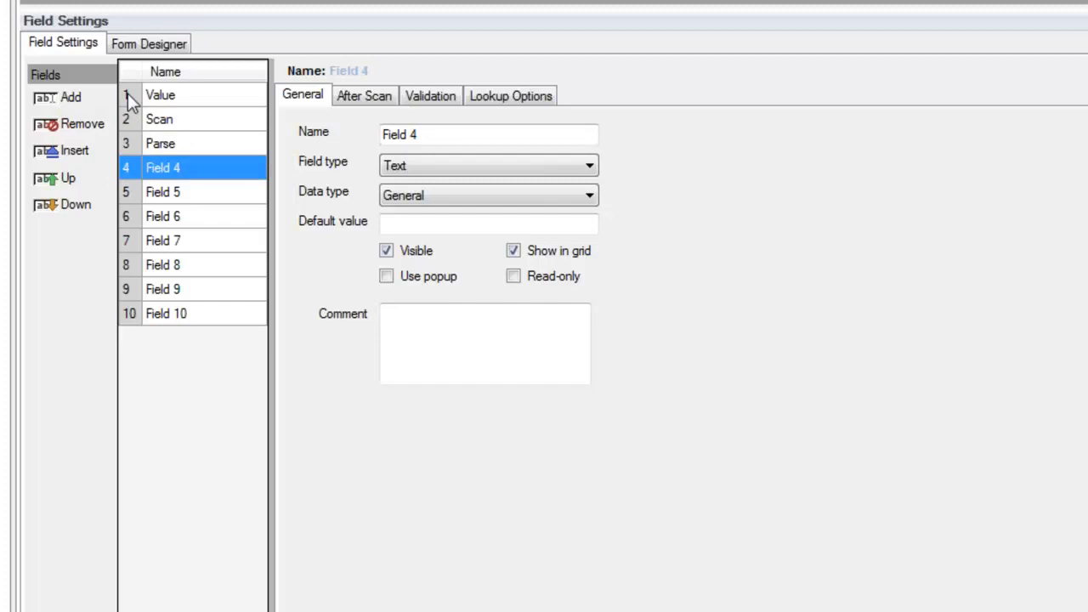
pyautogui.click(187, 144)
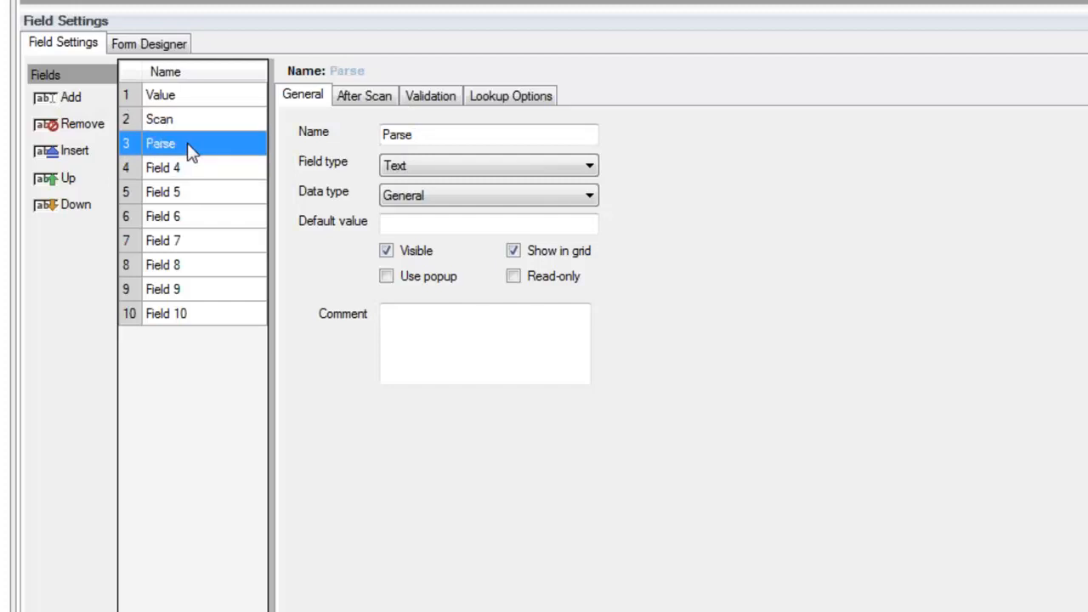
# Make Parse a Calculated field that uses the LEFT function with Scan as its source field.
pyautogui.click(442, 170)
pyautogui.click(421, 255)
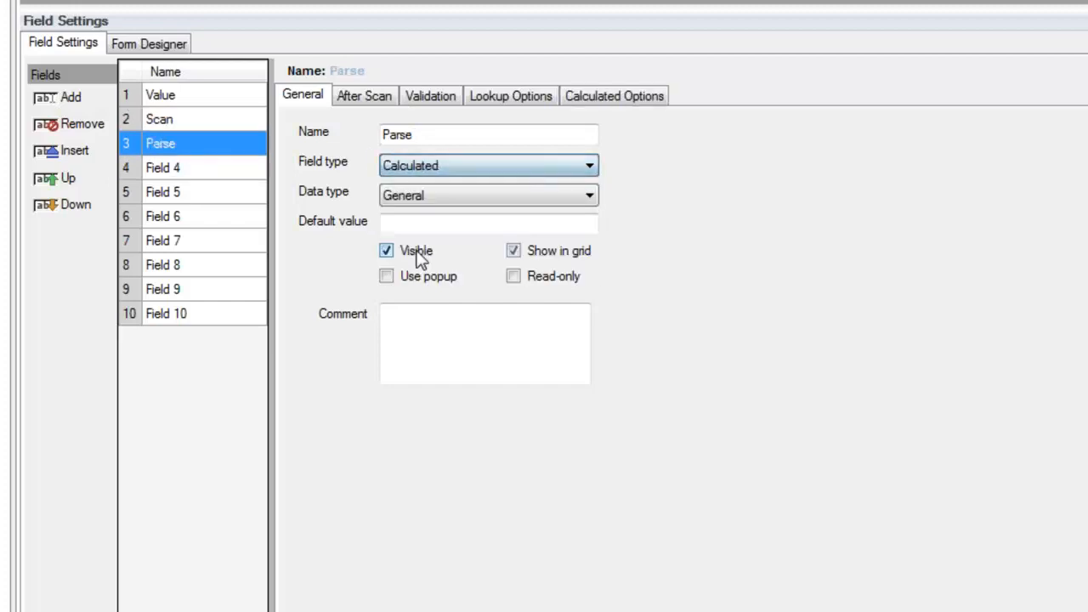
pyautogui.click(601, 95)
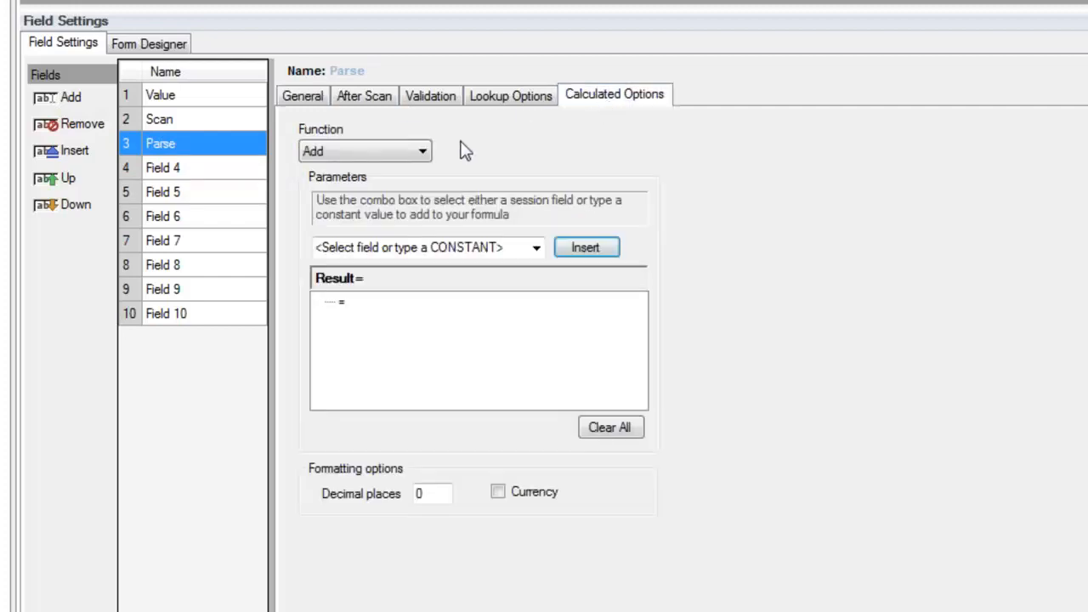
pyautogui.click(425, 153)
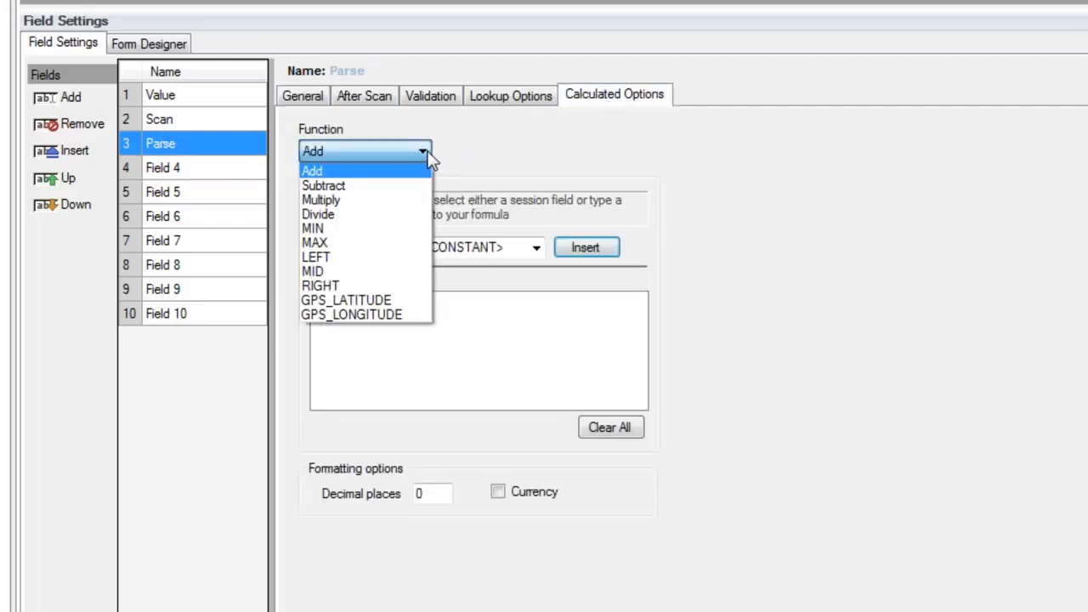
pyautogui.click(318, 257)
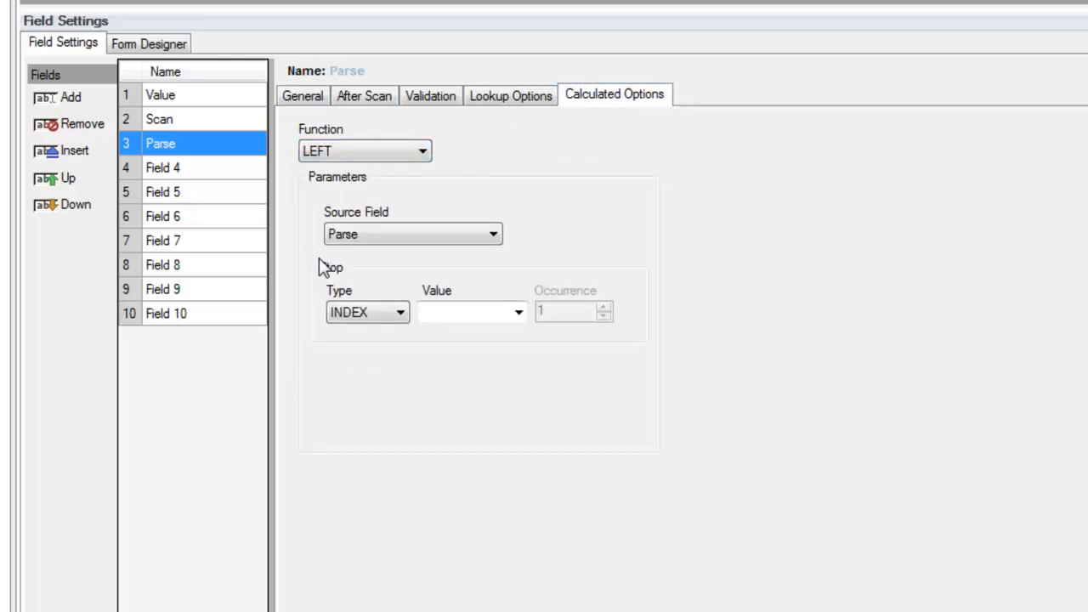
pyautogui.click(384, 234)
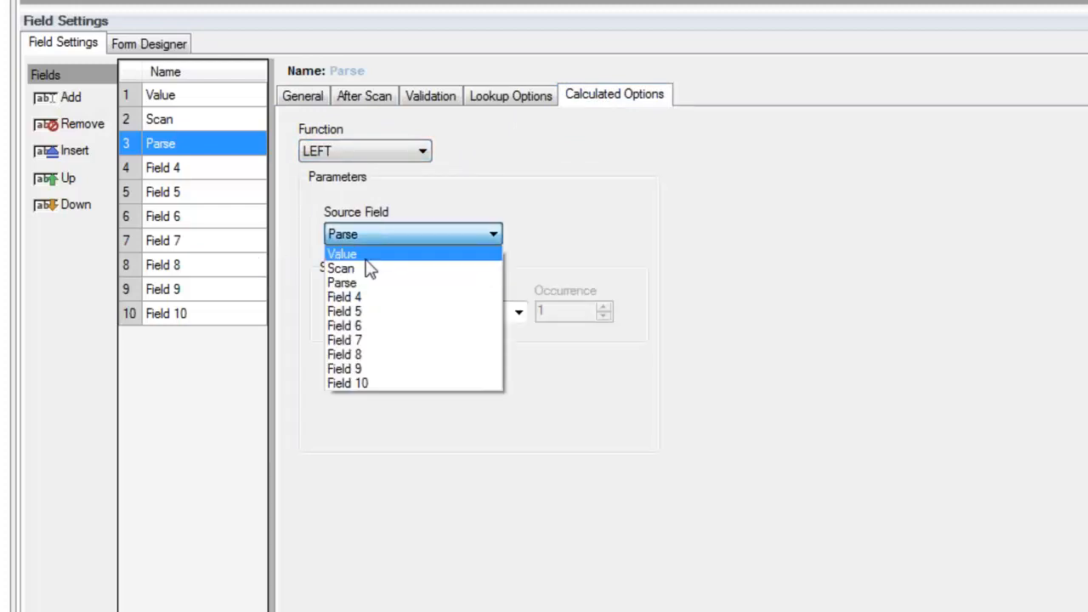
pyautogui.click(360, 269)
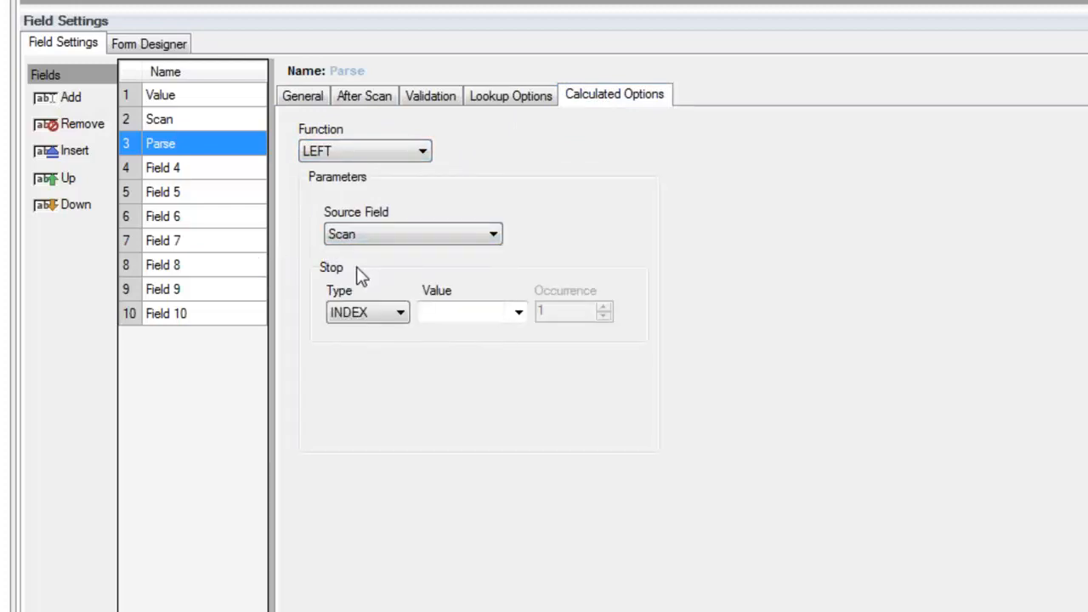
# Set Parse's LEFT calculation to stop by CHAR, taking the stop value from the Value field.
pyautogui.click(401, 313)
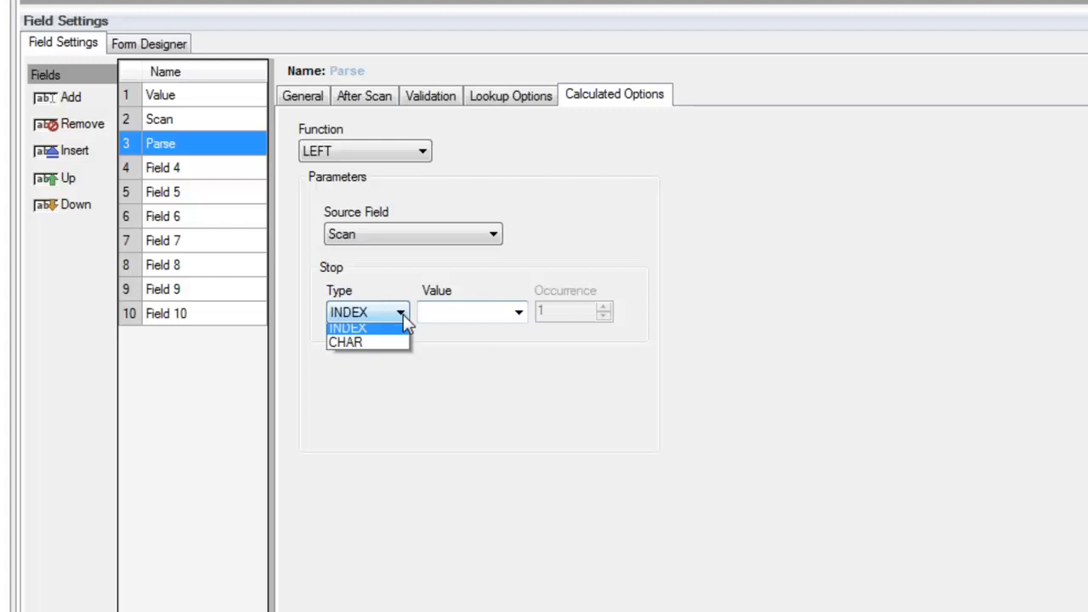
pyautogui.click(363, 350)
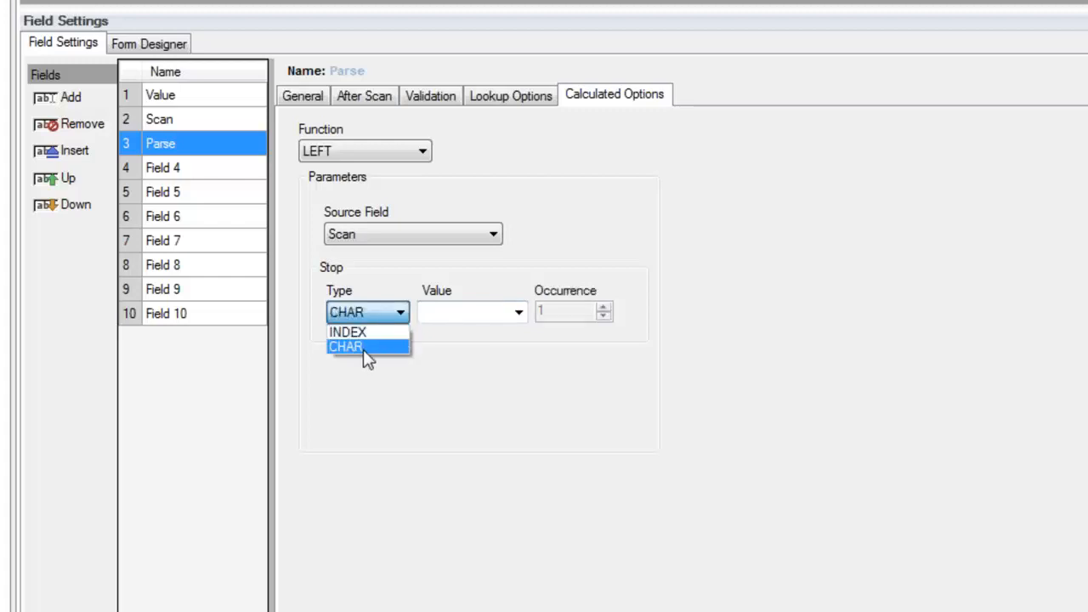
pyautogui.click(517, 313)
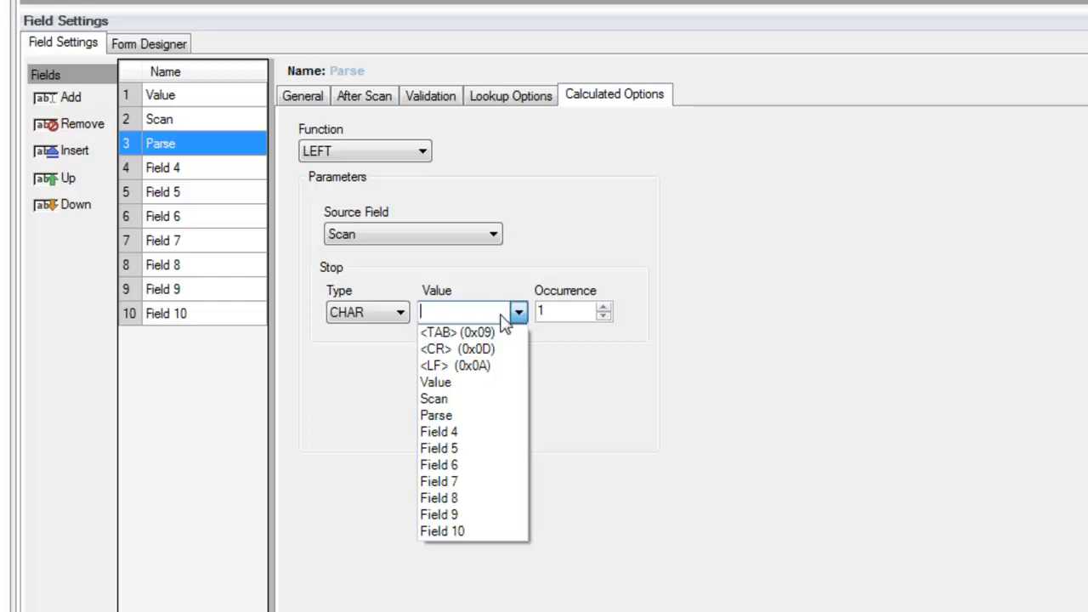
pyautogui.click(431, 384)
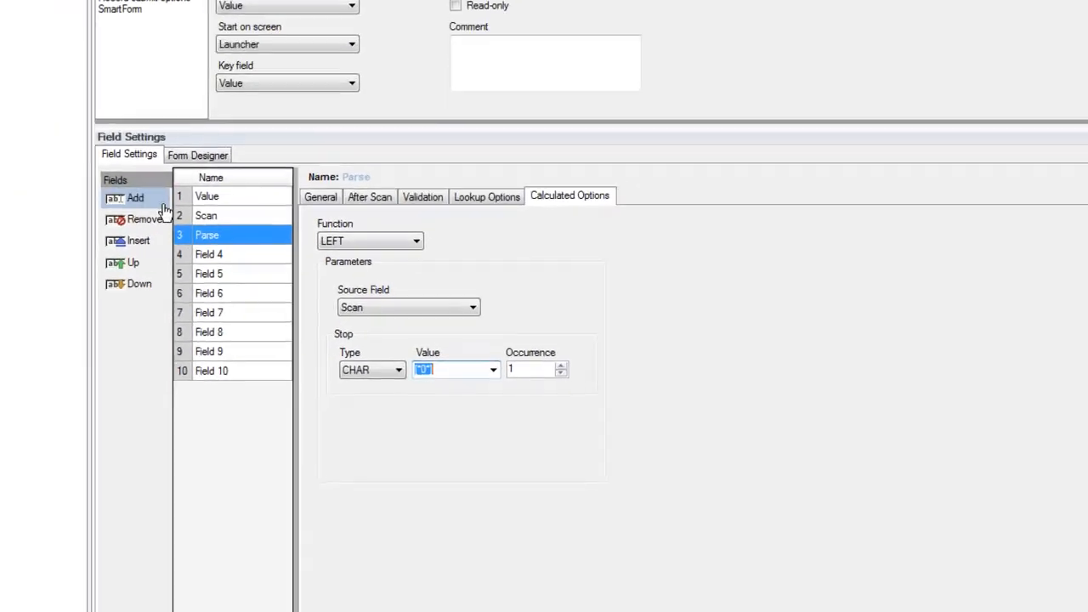
# Display Session 03's form in the Form Designer, and open Session 03 for data entry in the MyMobiler device view.
pyautogui.click(197, 155)
pyautogui.click(287, 382)
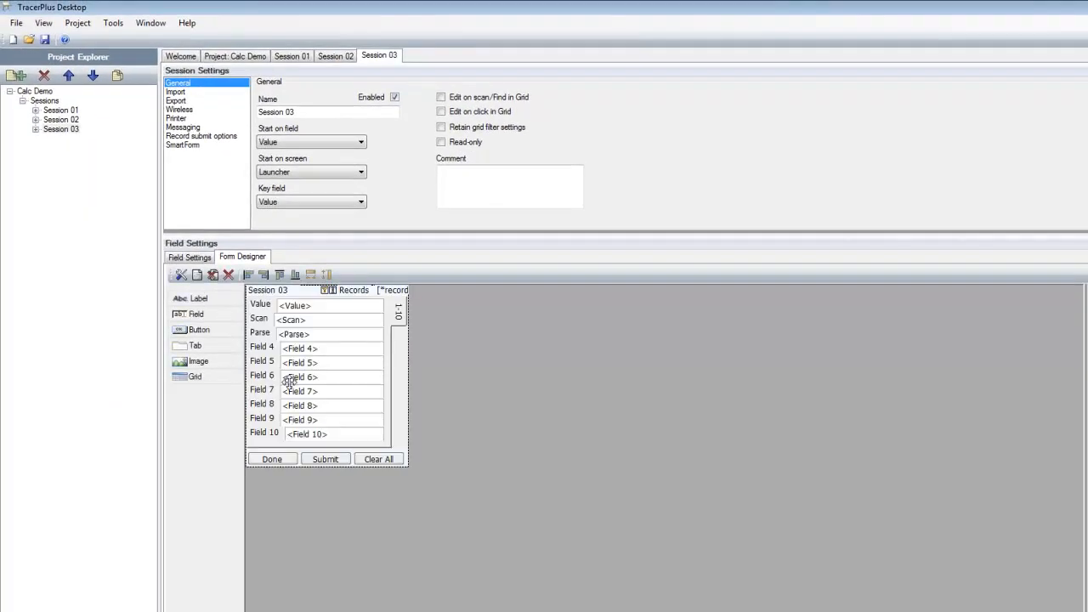
pyautogui.click(684, 431)
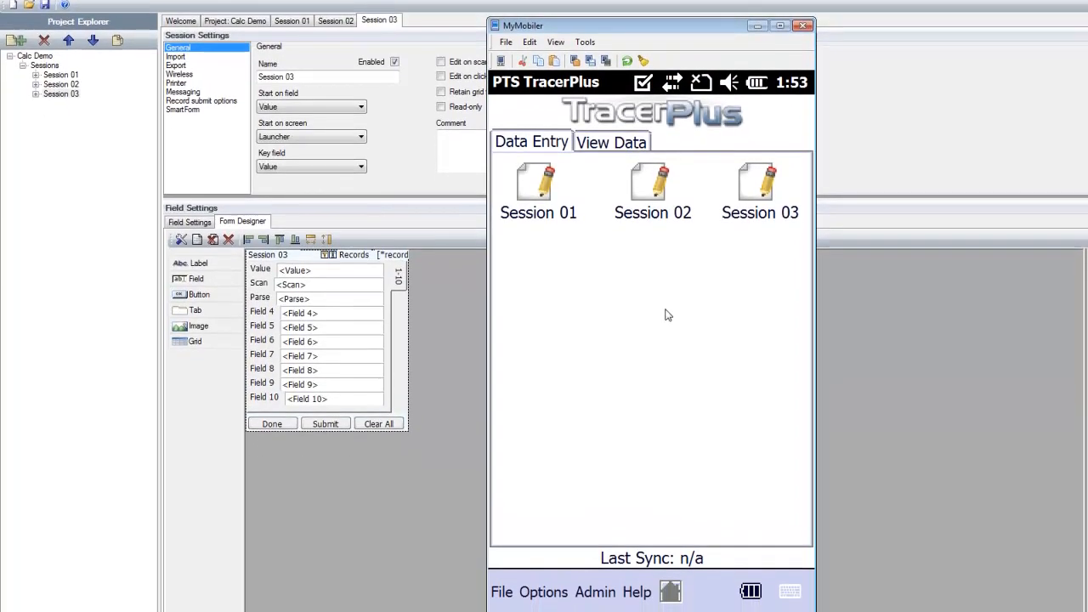
pyautogui.click(767, 184)
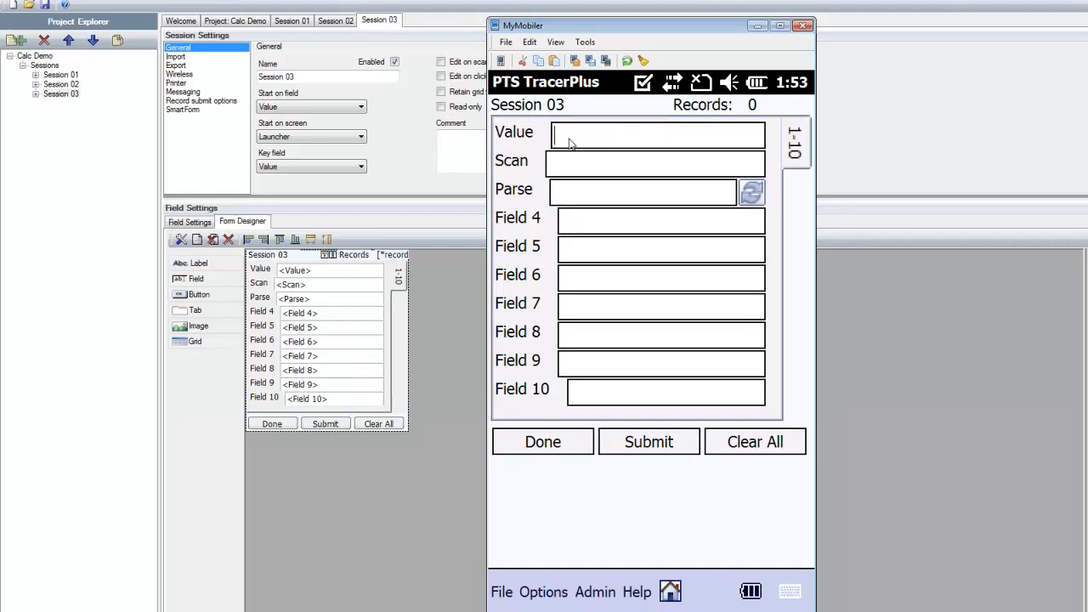
# Test the Parse calculation by entering A as the Value and 123A456B789C111 as the Scan.
pyautogui.write('A')
pyautogui.press('Return')
pyautogui.write('123A456')
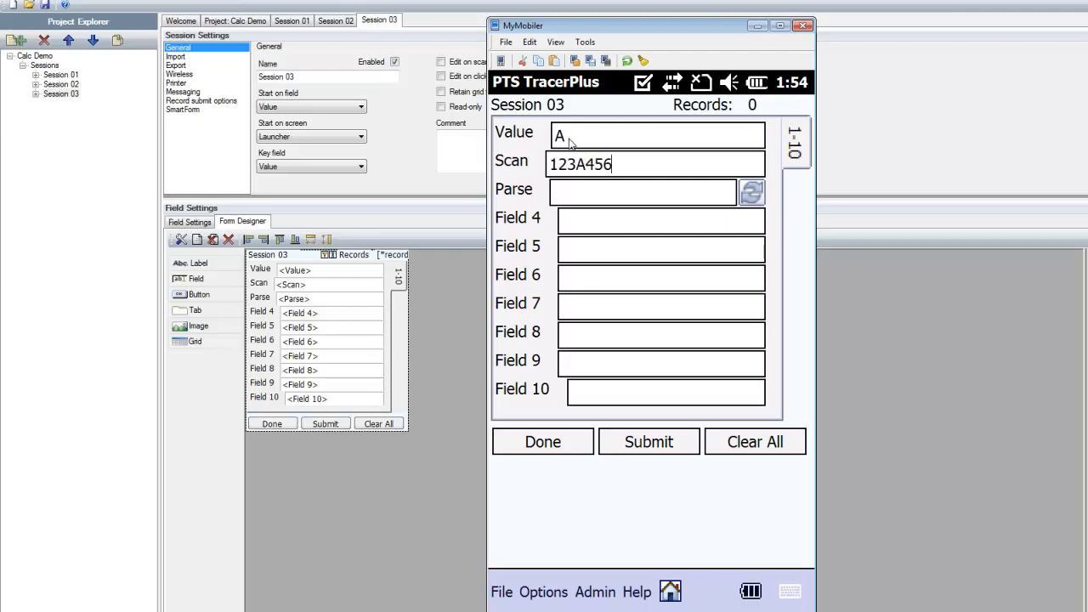
pyautogui.write('B789C111')
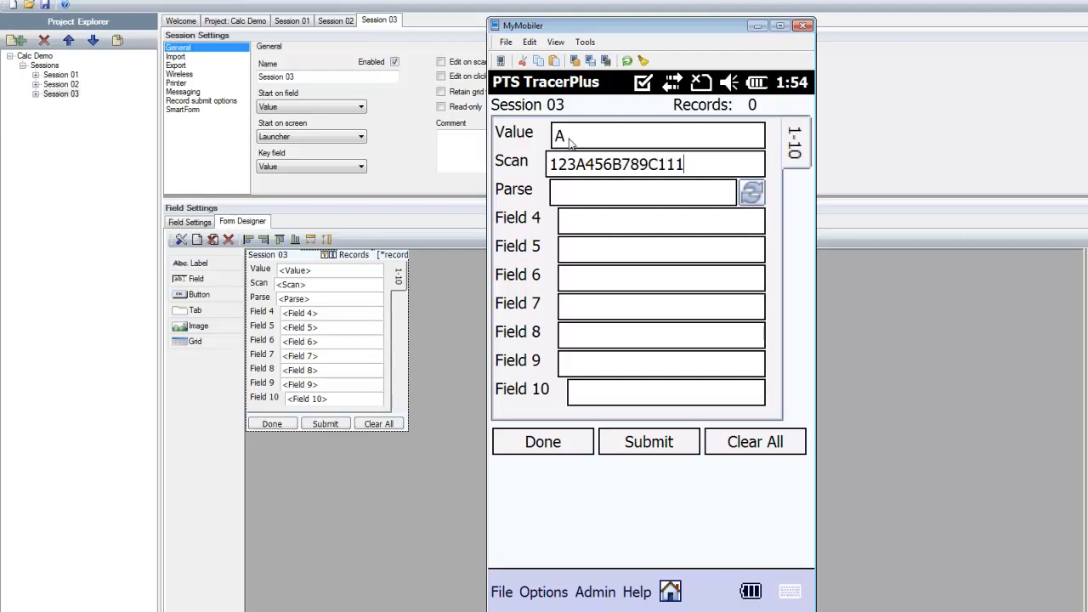
pyautogui.press('Return')
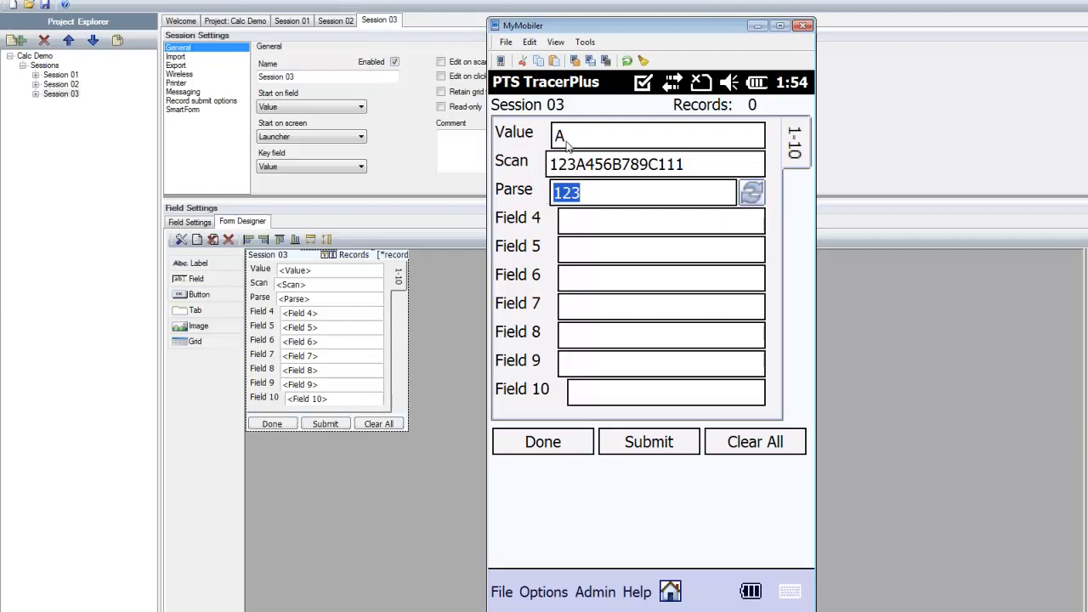
# Retest the Parse calculation on the same Scan text with the Value changed to B and to C.
pyautogui.click(567, 145)
pyautogui.click(553, 141)
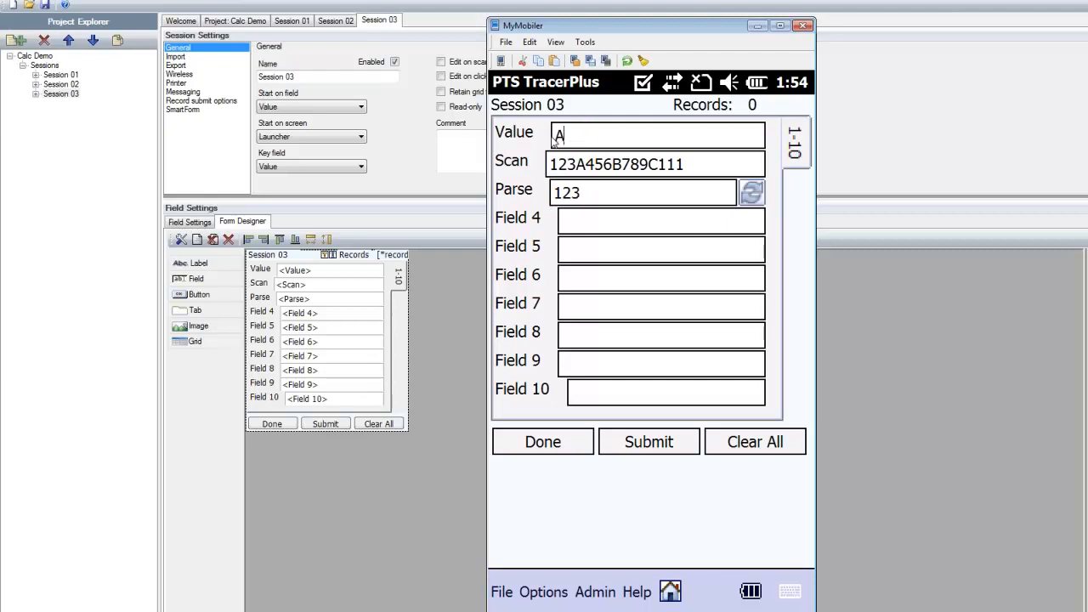
pyautogui.press('BackSpace')
pyautogui.write('B')
pyautogui.press('Return')
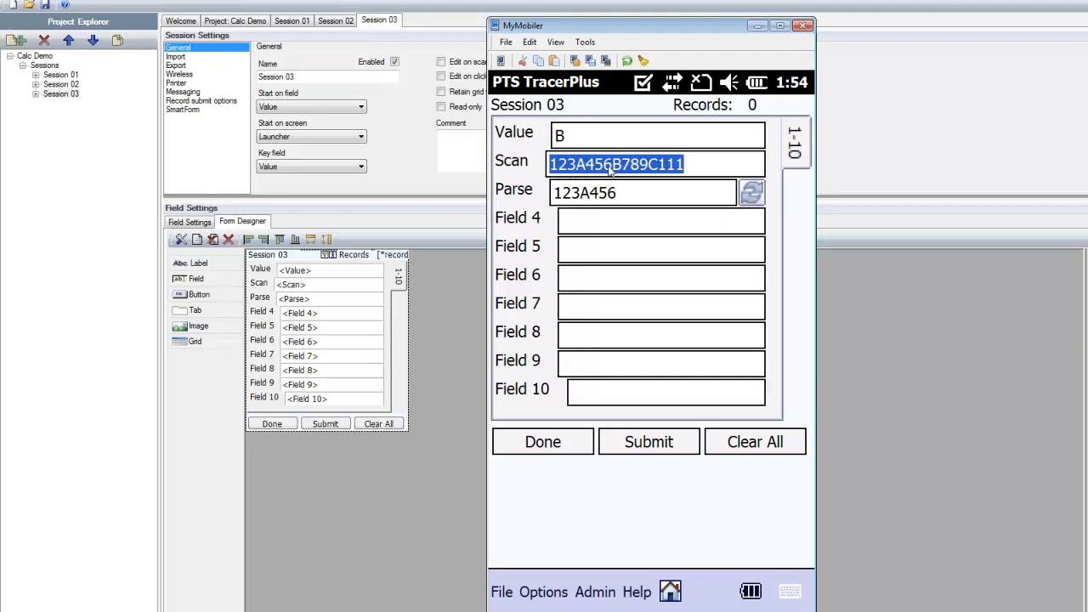
pyautogui.click(565, 137)
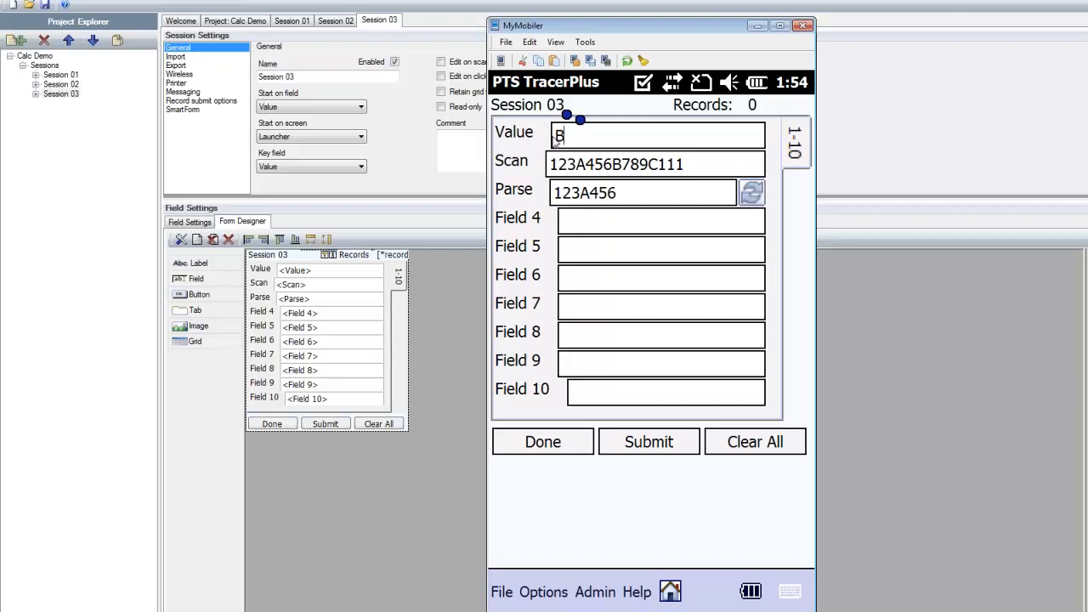
pyautogui.press('BackSpace')
pyautogui.write('C')
pyautogui.press('Tab')
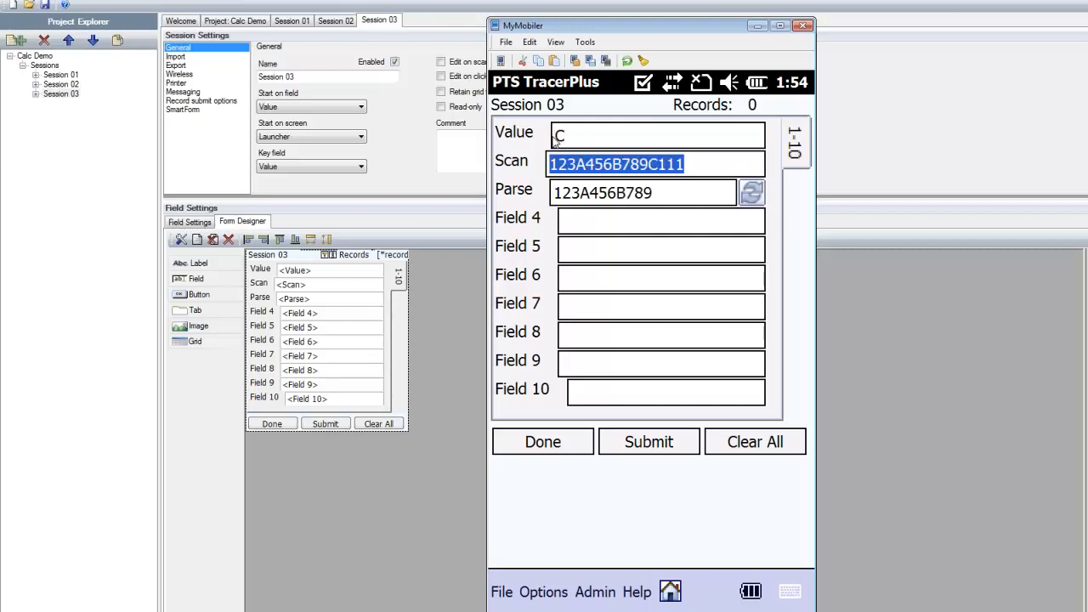